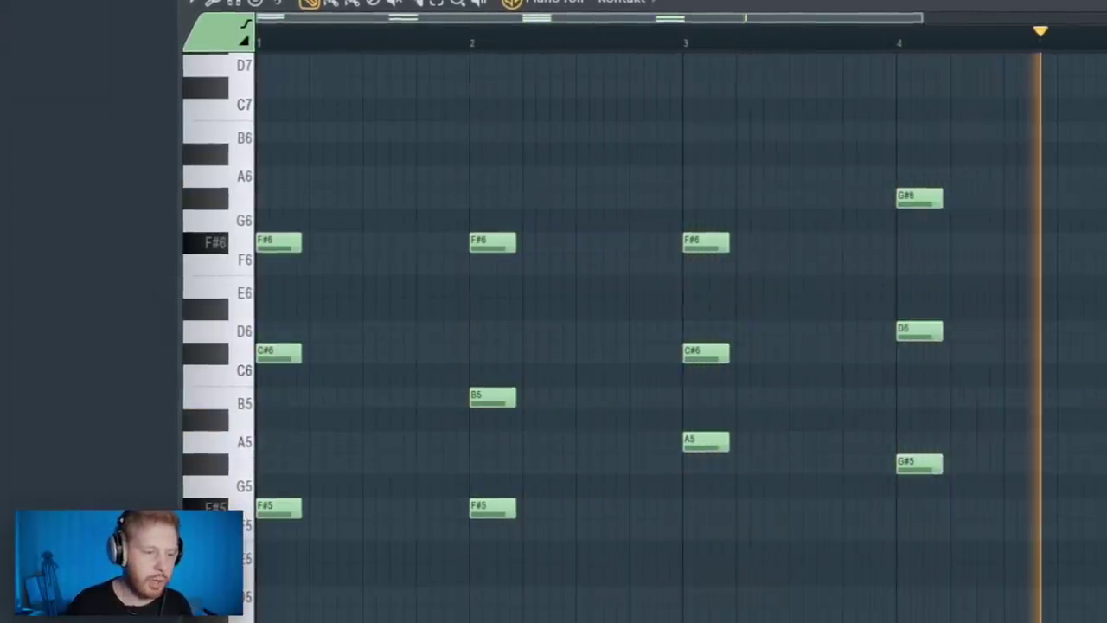
Check the root note and scale chosen for scale highlighting in the piano roll
mouse_move(226, 118)
mouse_move(406, 138)
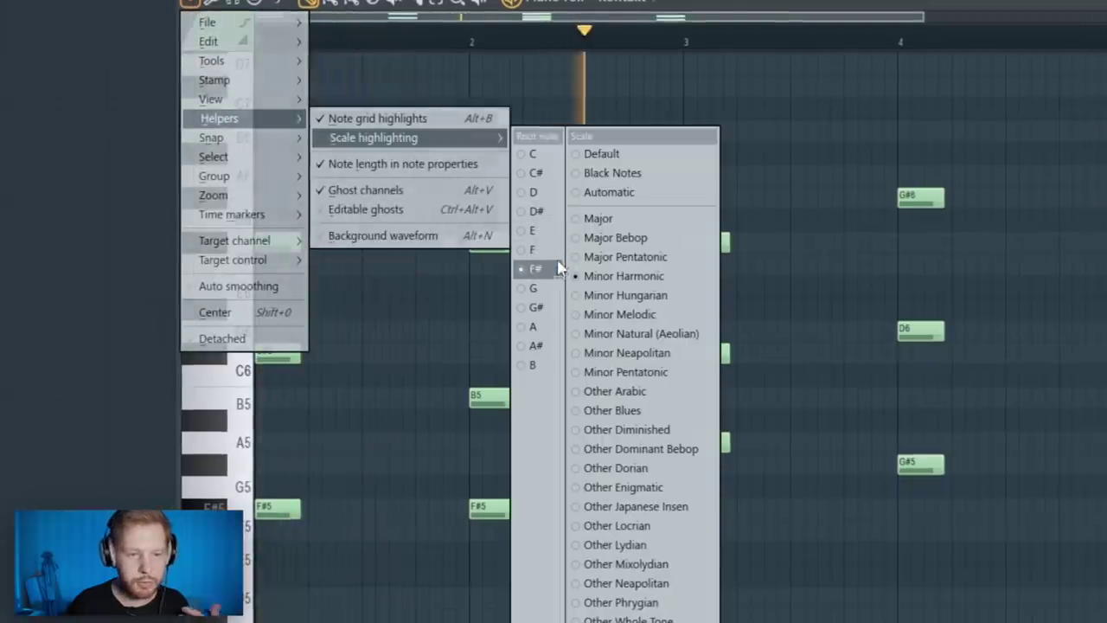
click(808, 299)
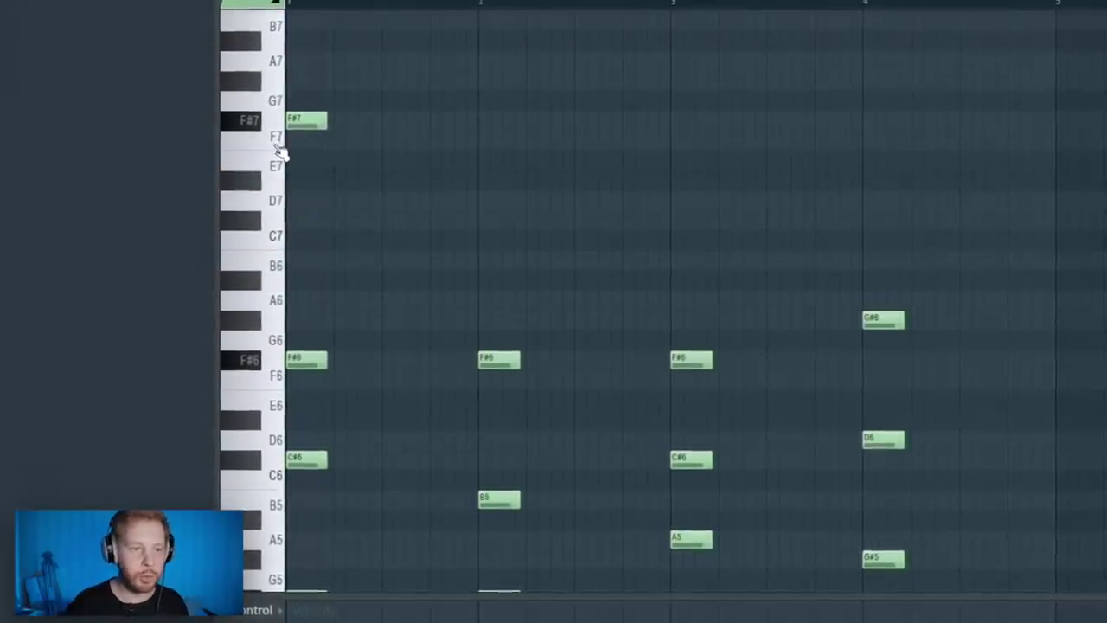
Add a melody of F#7, D7, C#7 and A6 notes above the chords across bars 1 to 4
click(378, 124)
click(450, 201)
click(569, 200)
click(641, 222)
click(689, 123)
click(832, 201)
click(951, 201)
click(1029, 242)
drag(1027, 257, 1013, 306)
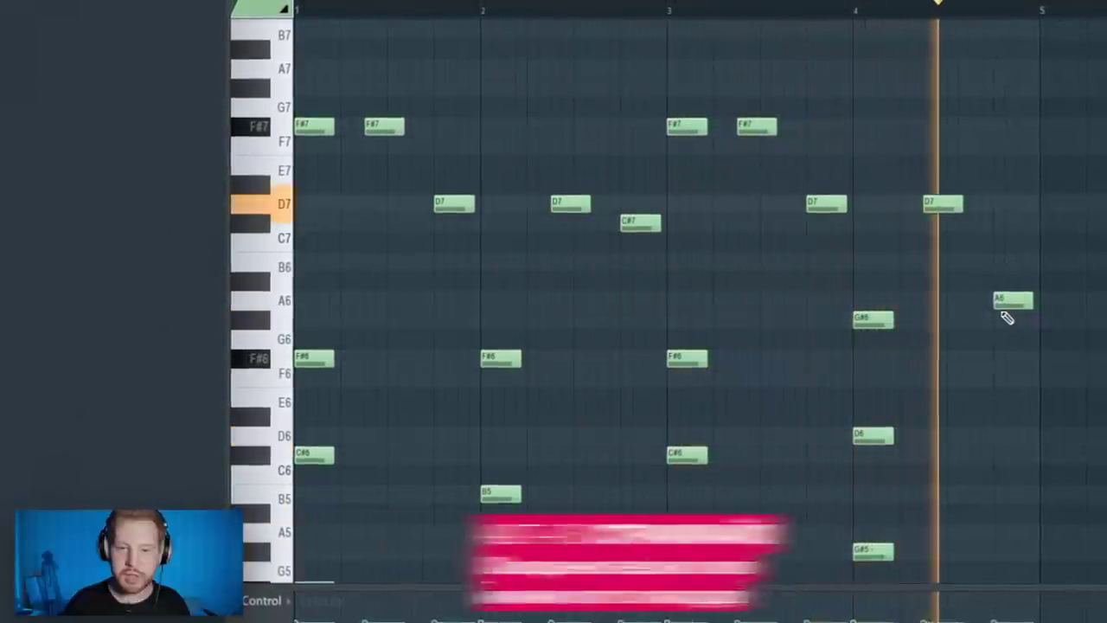
Strum the guitar notes and open the Guitar Settings page of the Ibiza instrument
key(alt+s)
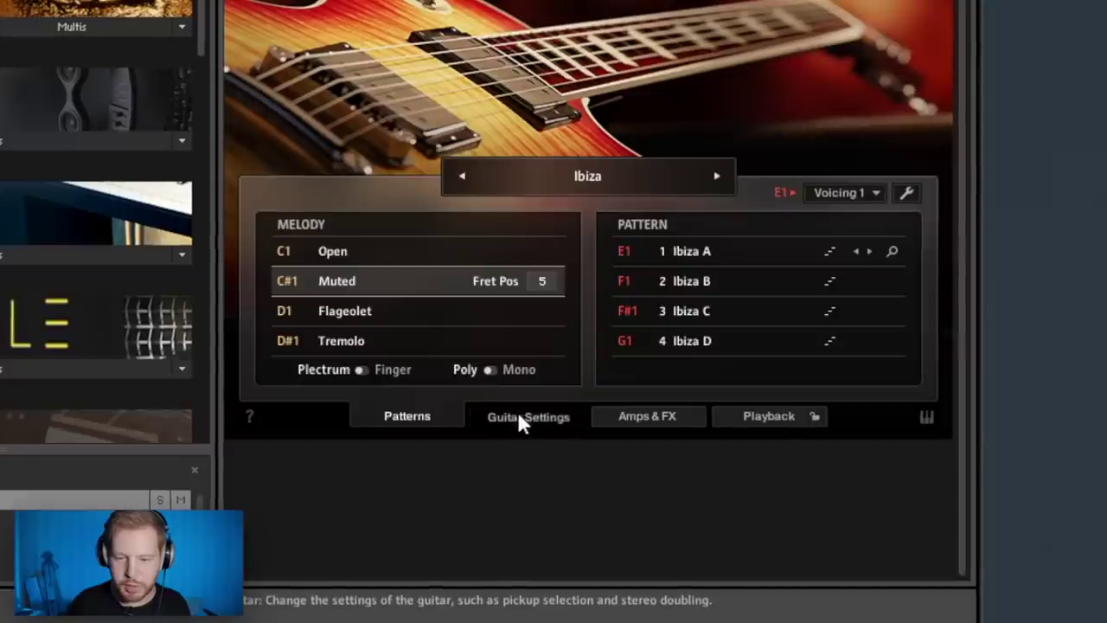
click(525, 418)
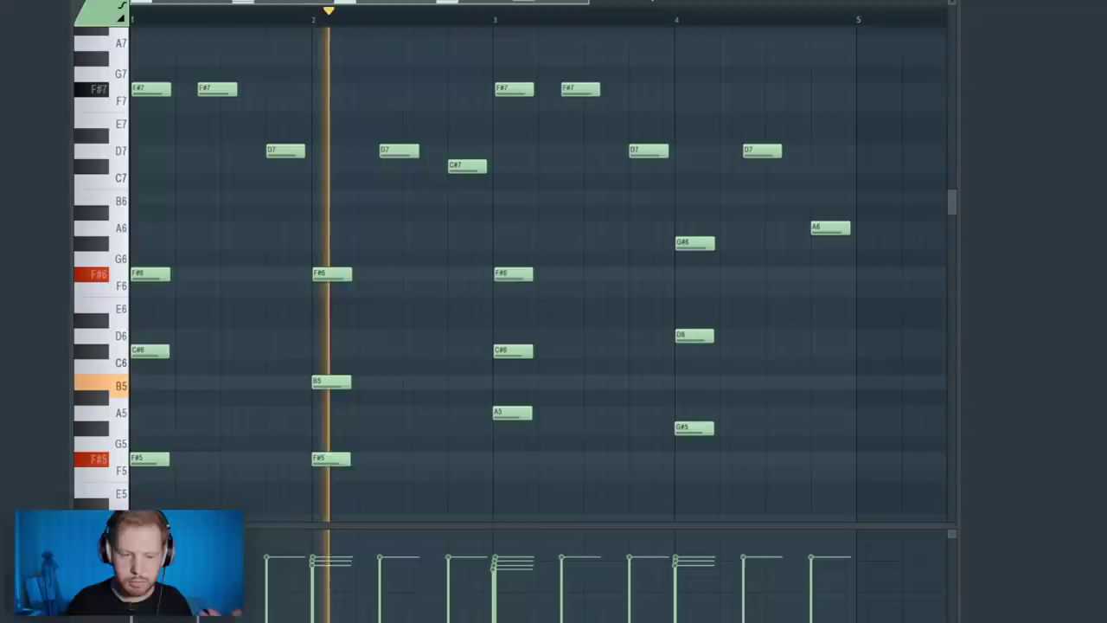
key(space)
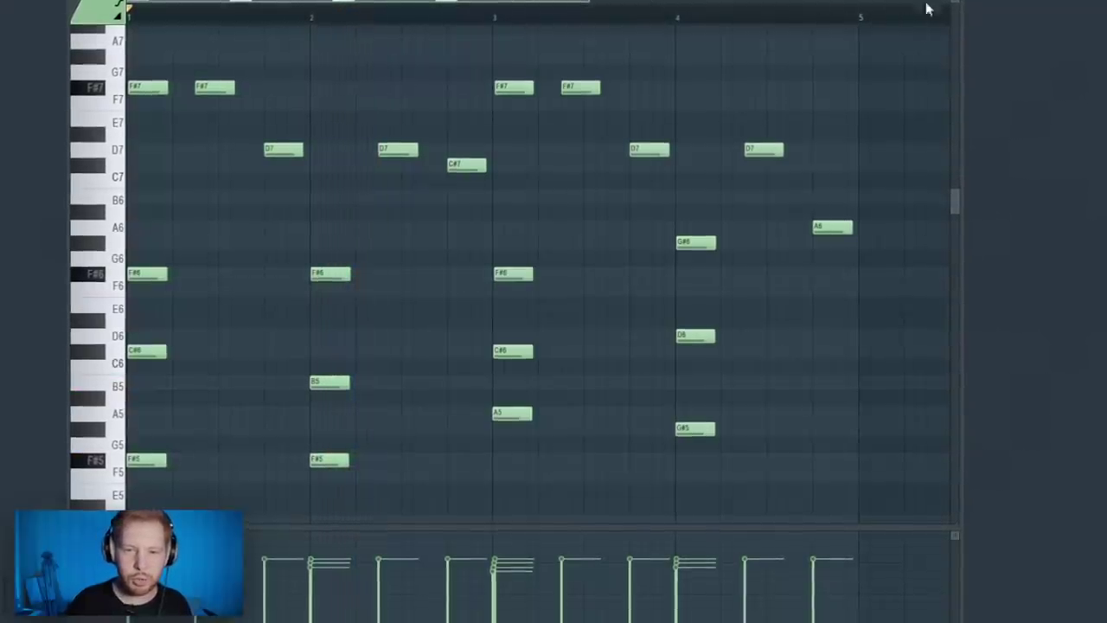
Duplicate the first four bars of the Kontakt guitar part into bars 5 to 8
drag(865, 22, 127, 17)
key(ctrl+b)
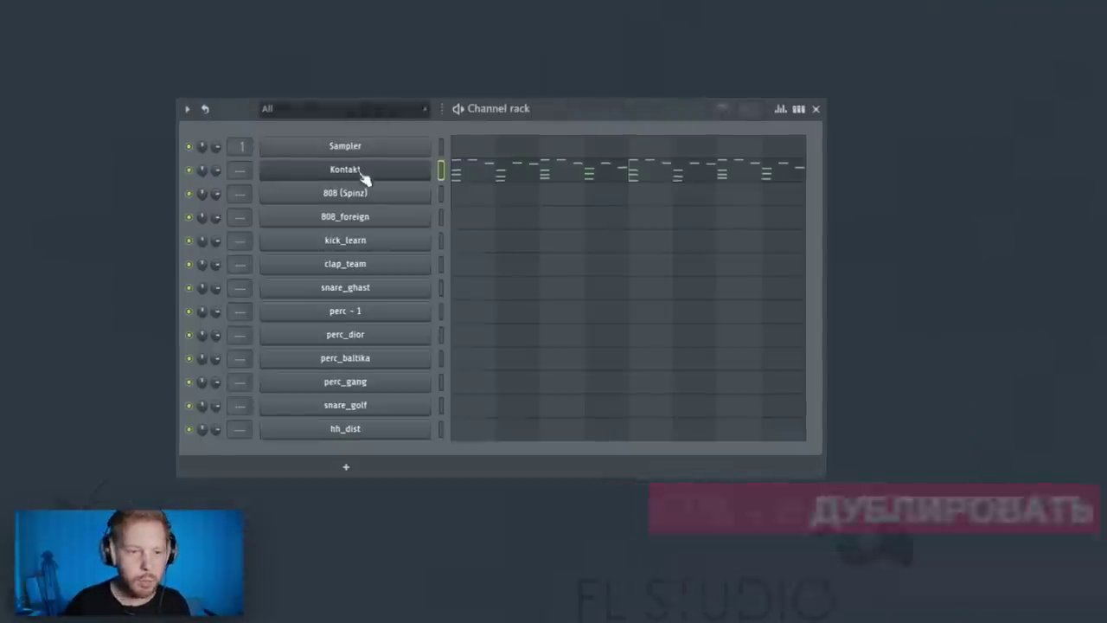
Add an Addictive Keys channel next to Kontakt and load the Studio Grand's Close Hard preset
click(365, 178)
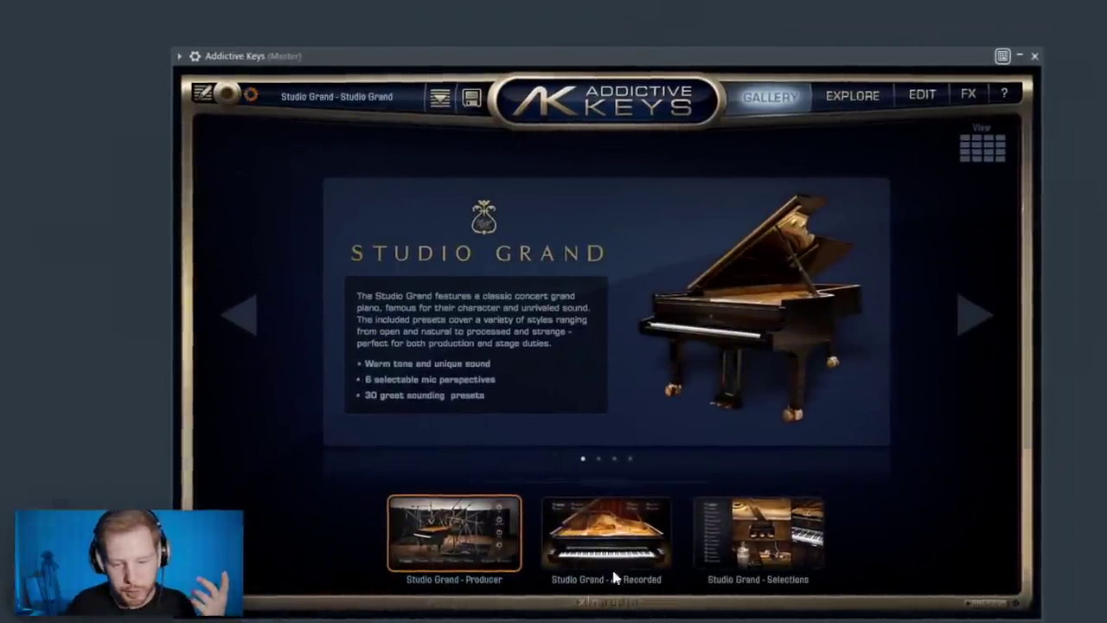
click(610, 559)
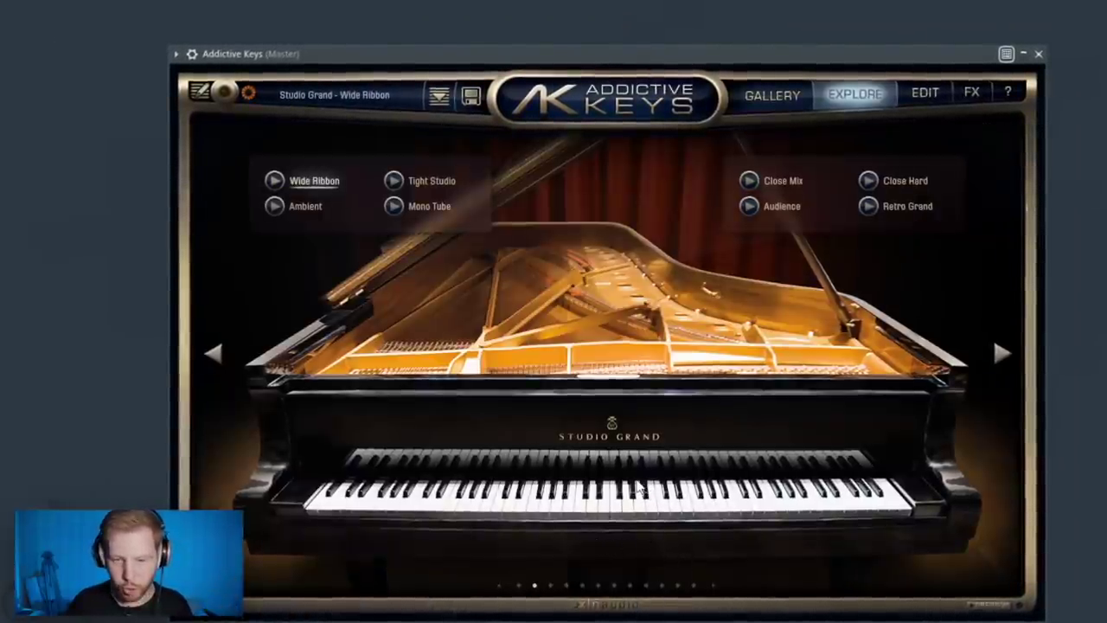
click(908, 180)
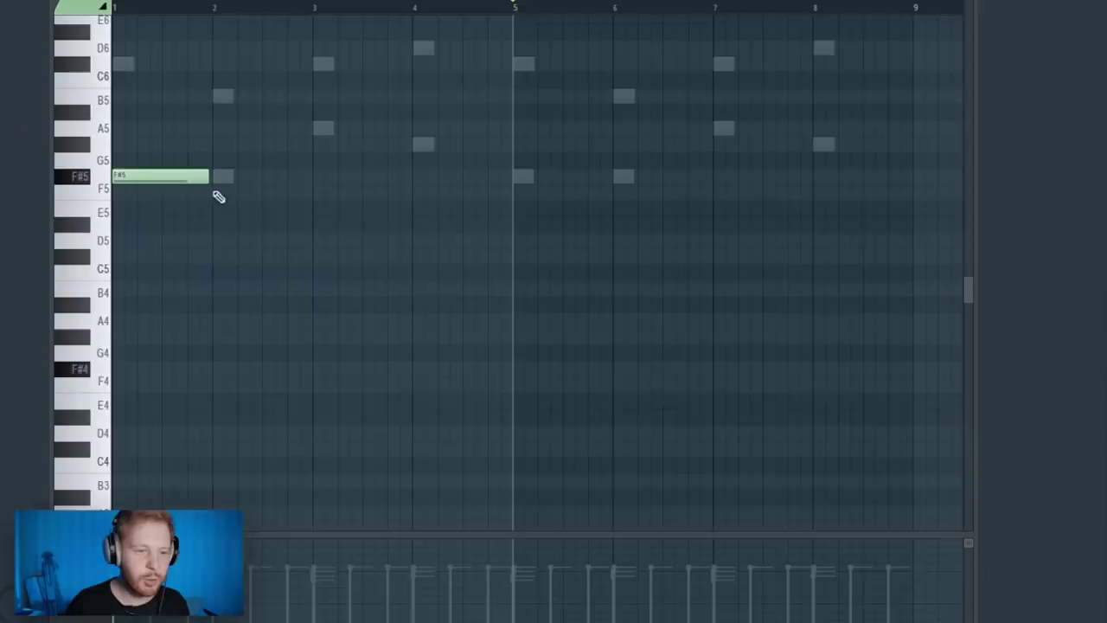
Apply the strum tool to the piano part's notes in bars 1 to 4
scroll(200, 339, up, 2)
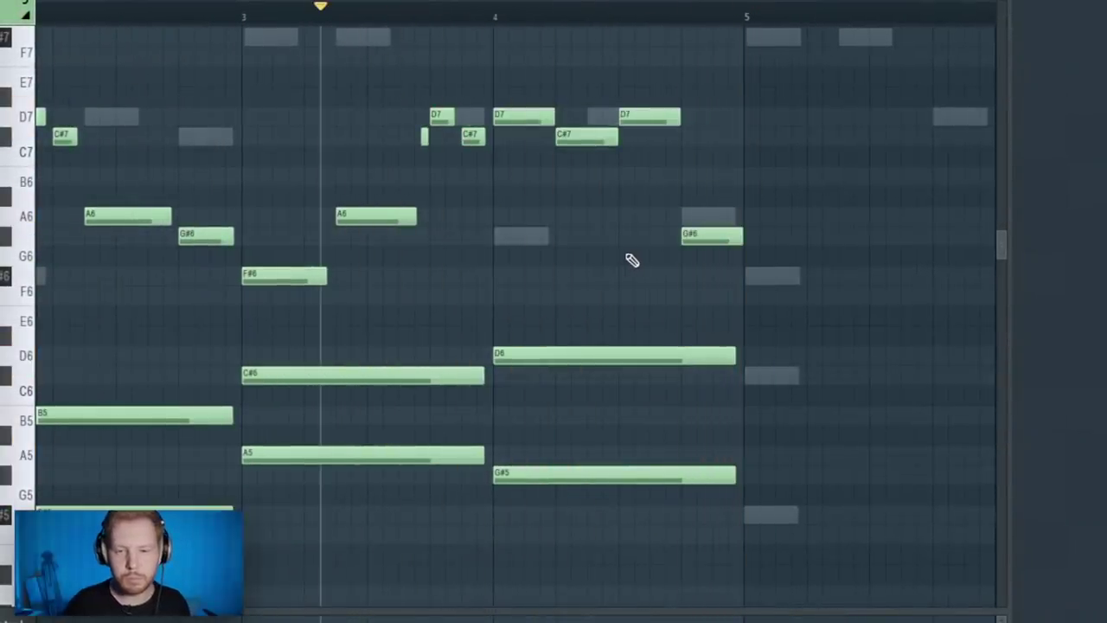
scroll(783, 356, down, 3)
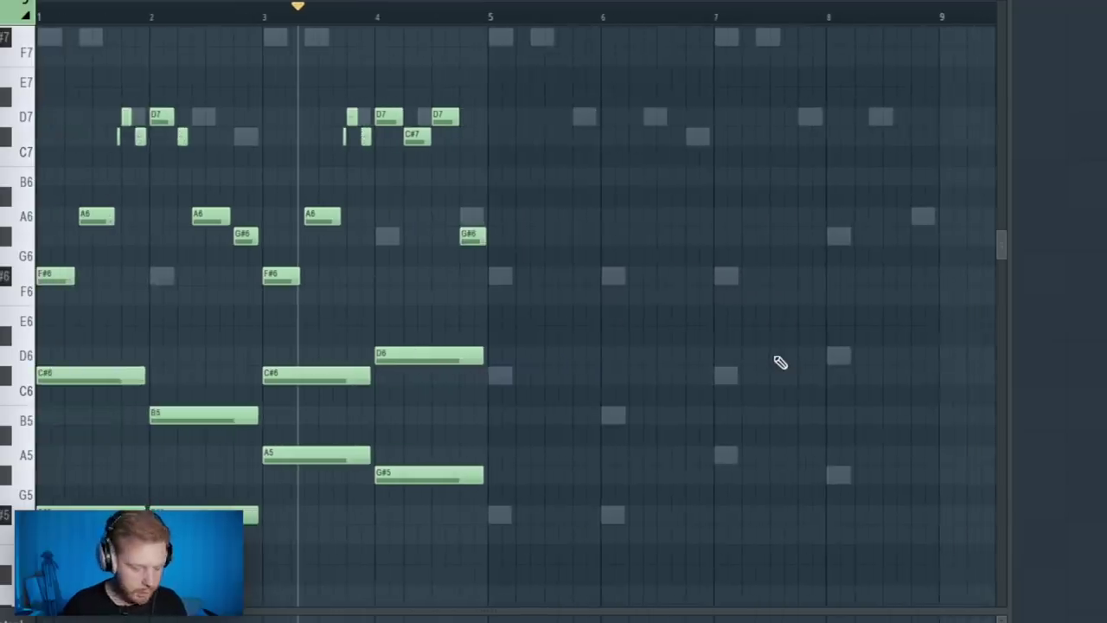
key(alt+s)
click(849, 390)
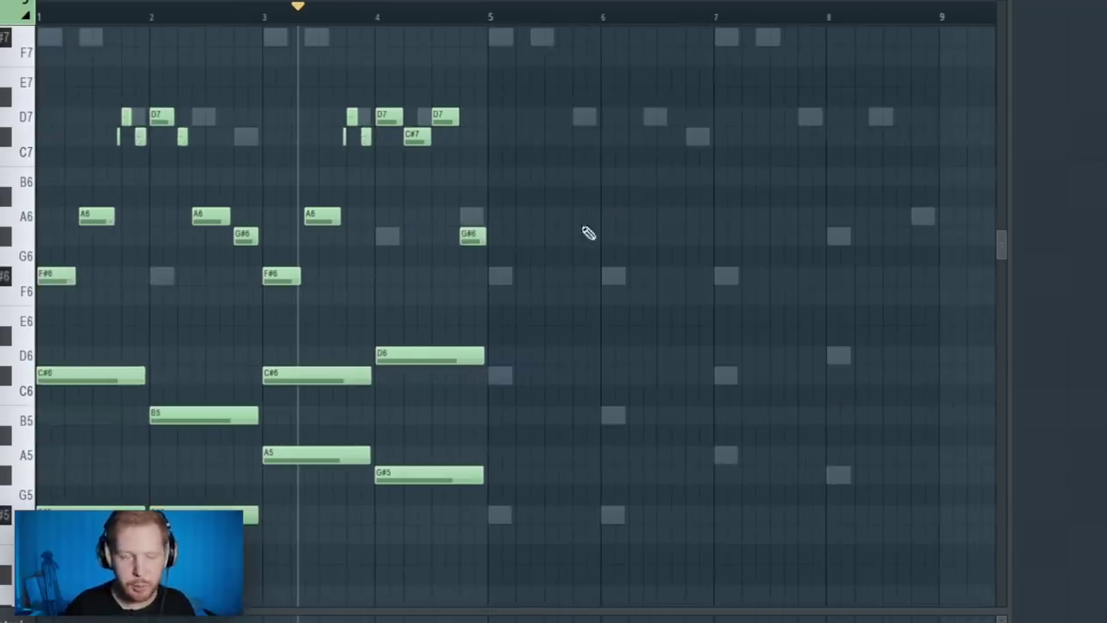
Duplicate the piano part's first four bars into bars 5 to 8 and play it back
drag(506, 35, 39, 95)
key(ctrl+b)
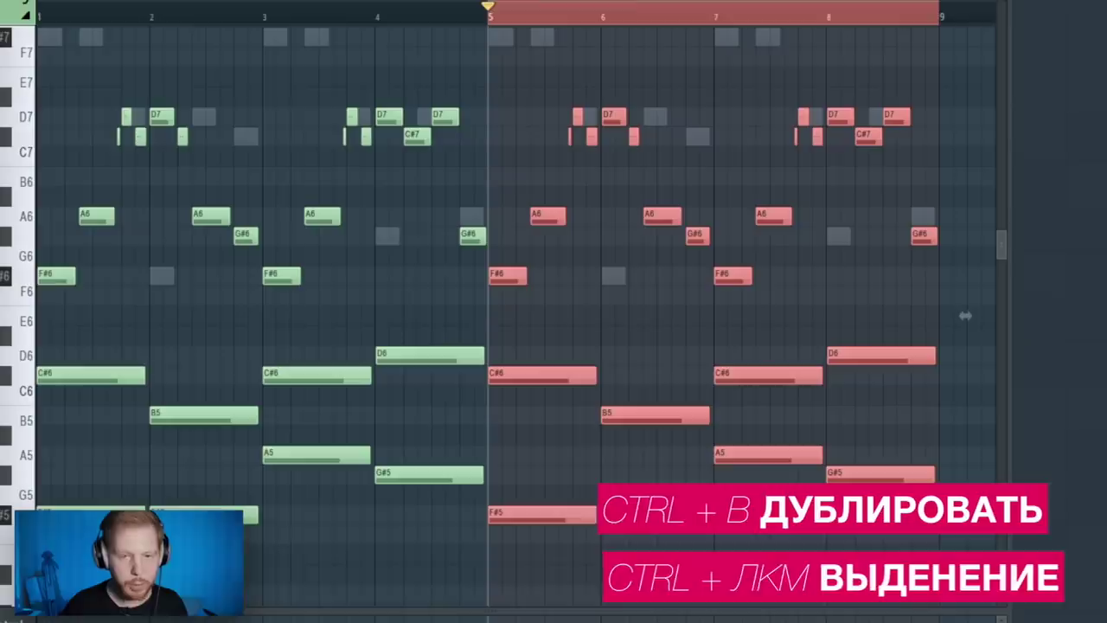
key(space)
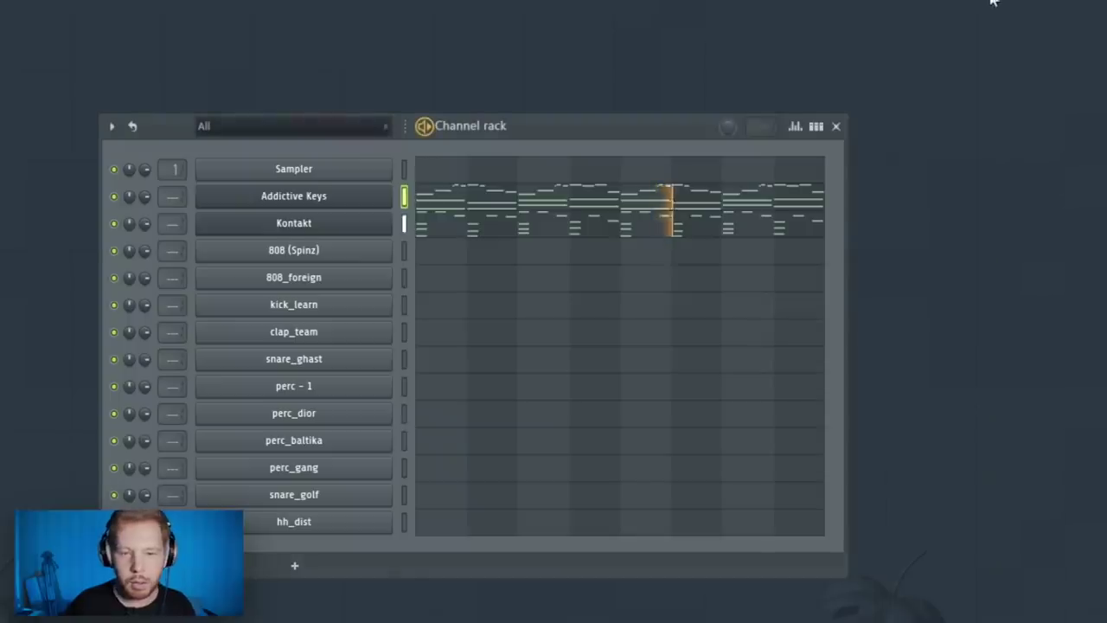
Insert an Ample Guitar G II channel at the Addictive Keys channel
right_click(294, 196)
mouse_move(423, 318)
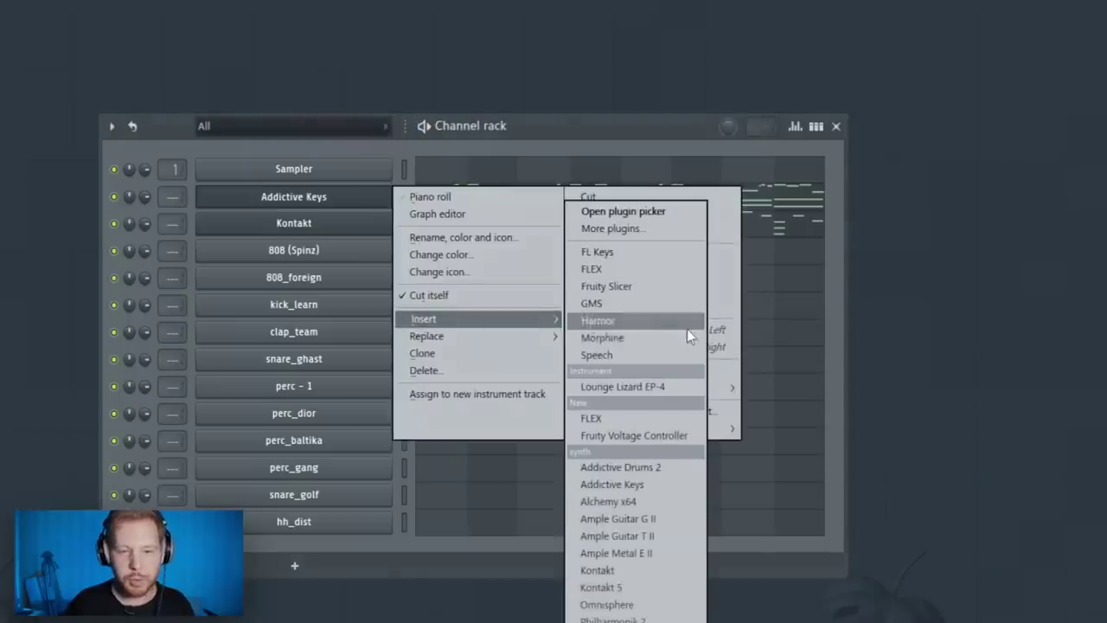
click(657, 518)
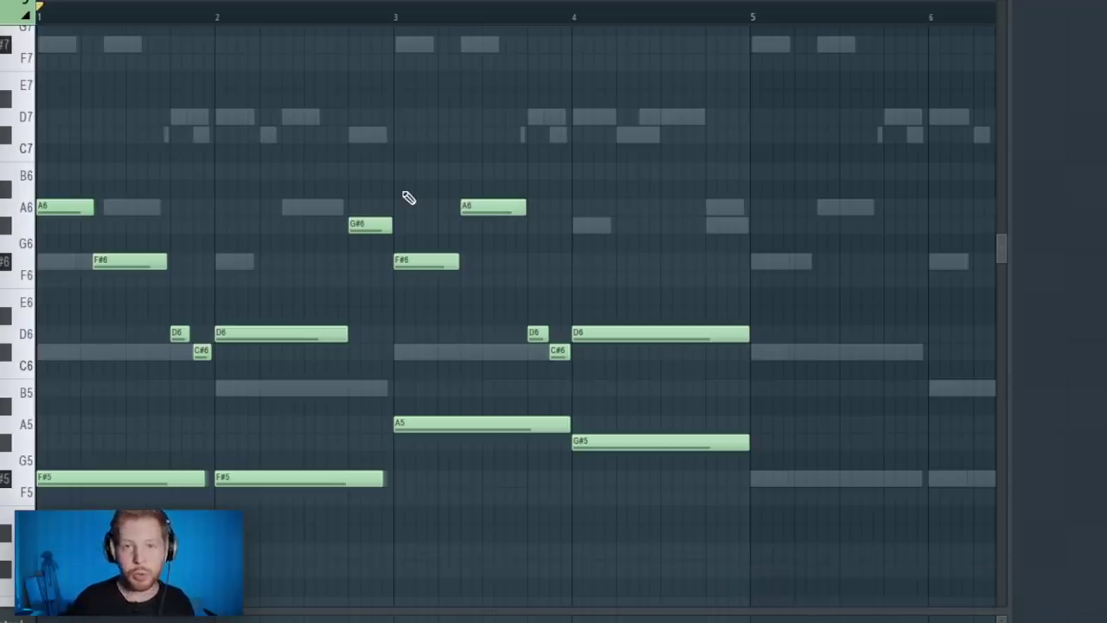
Play the new guitar part and quantize its notes with the Hip Hop 1 template
key(space)
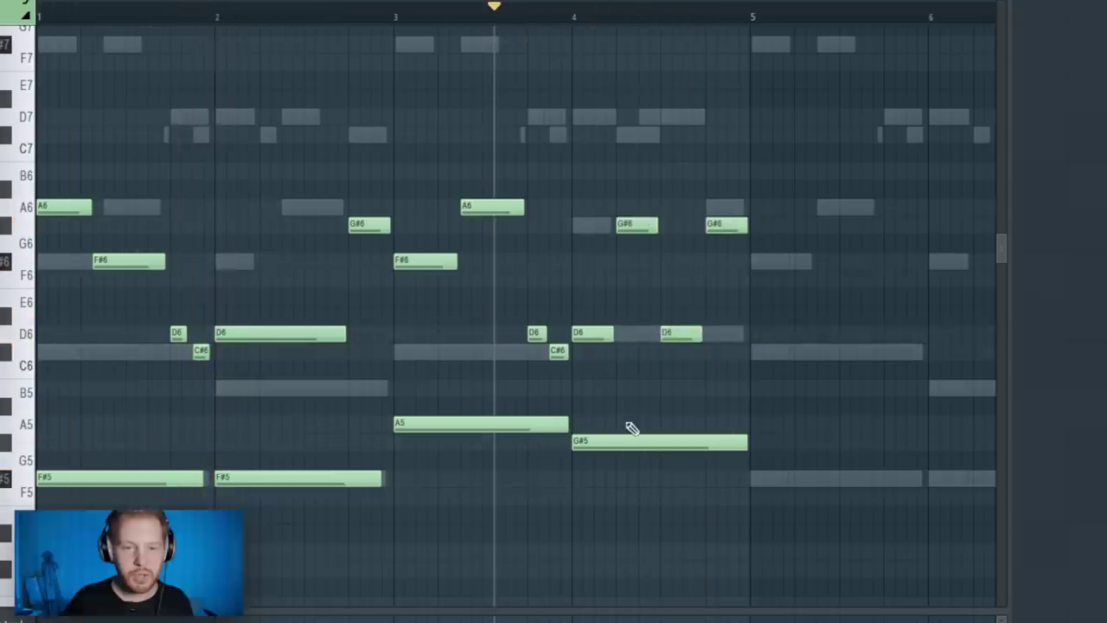
key(alt+q)
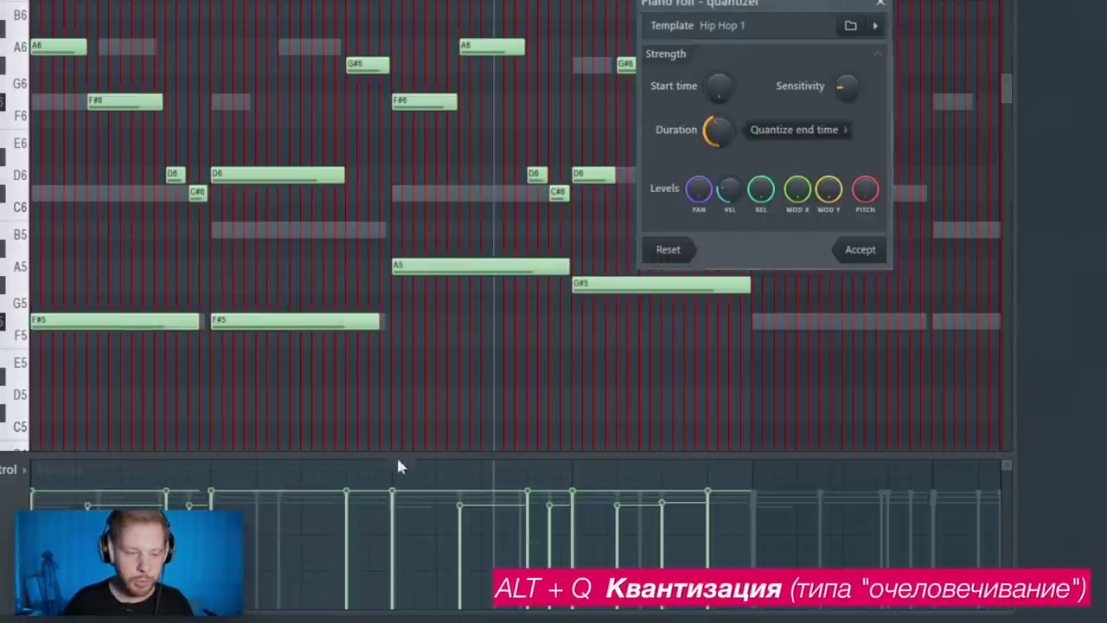
click(872, 26)
mouse_move(897, 374)
click(897, 490)
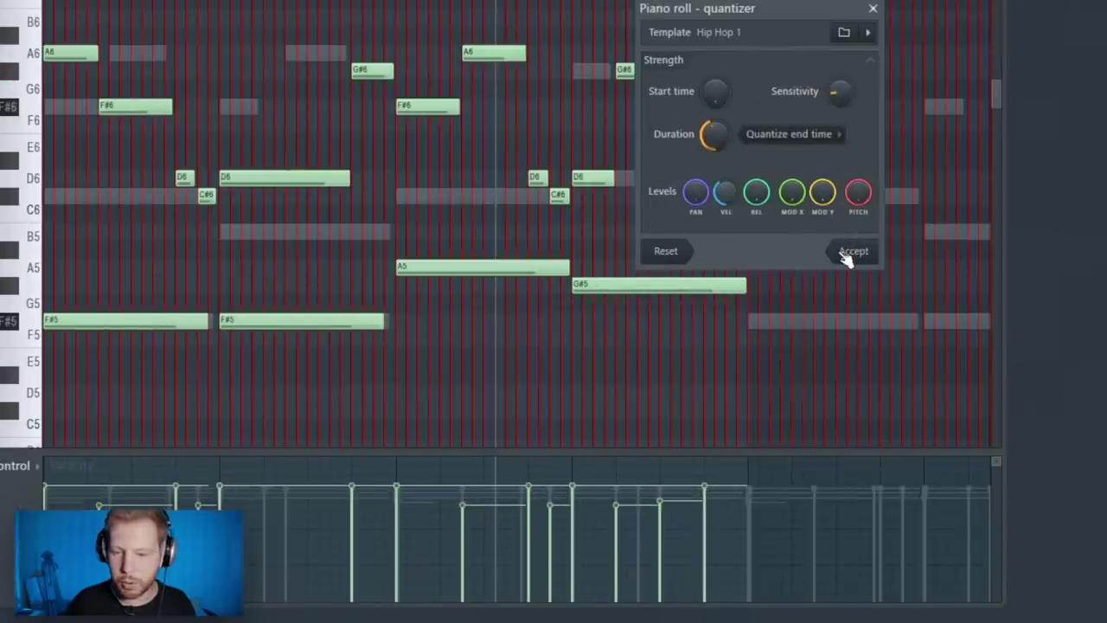
click(851, 251)
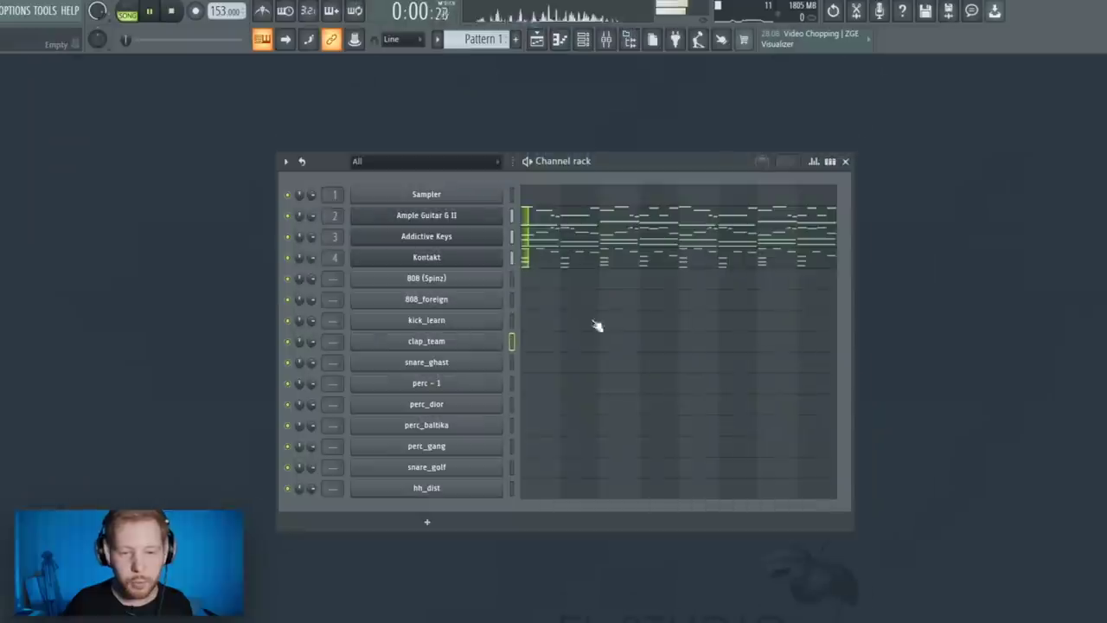
Place a C5 clap_team note in the middle of bar 1 and repeat it in every bar through bar 8
key(F7)
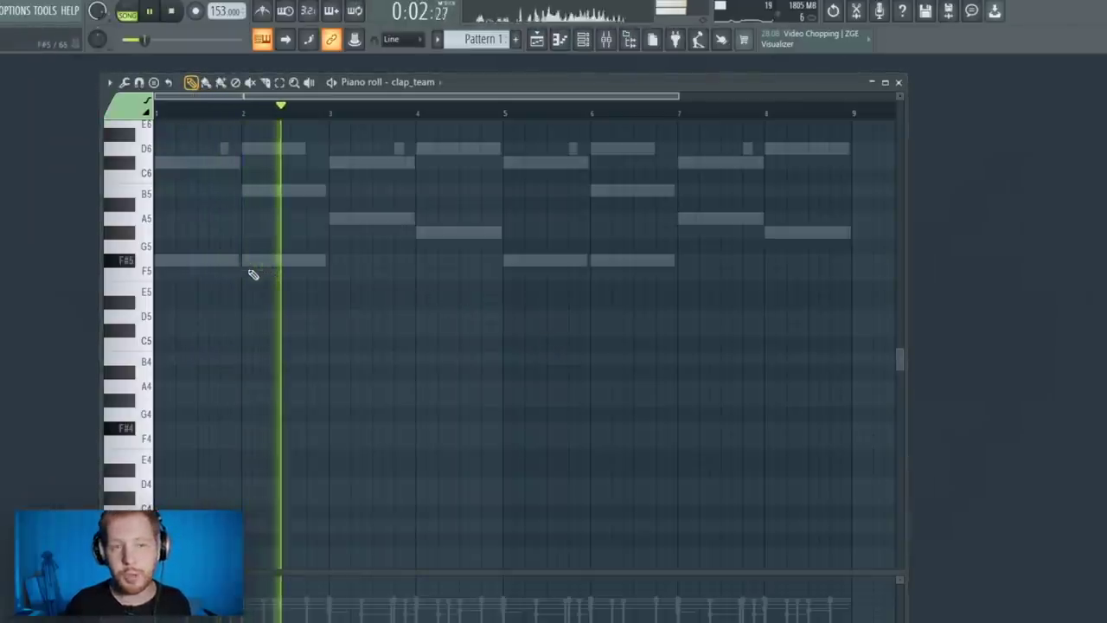
click(201, 342)
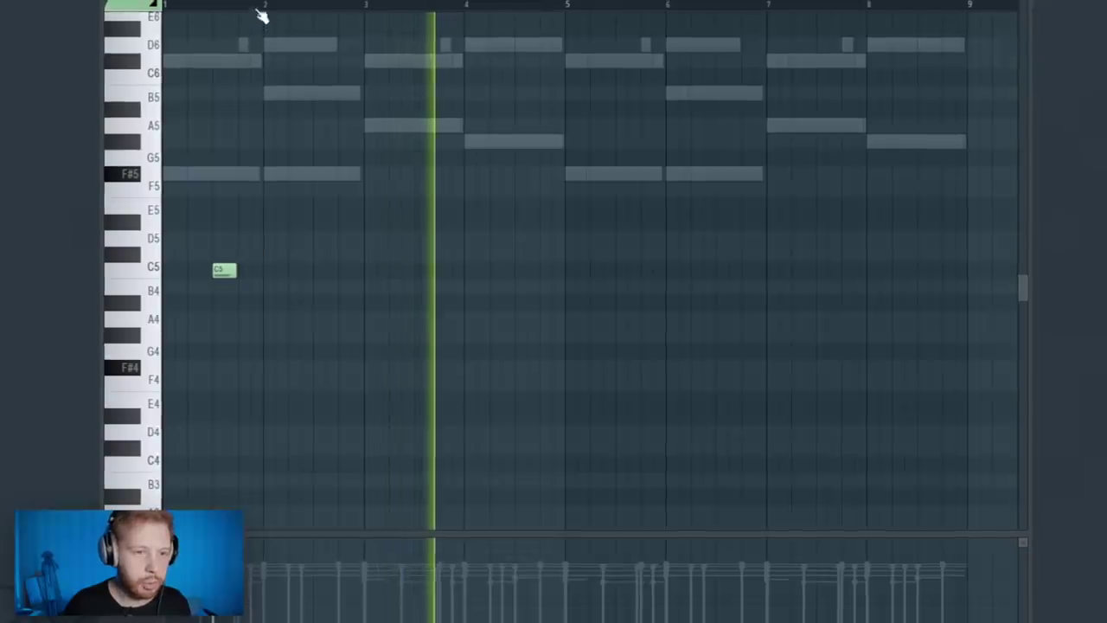
key(ctrl+a)
key(ctrl+b)
key(ctrl+b)
key(ctrl+b)
key(ctrl+b)
key(ctrl+b)
key(ctrl+b)
key(ctrl+b)
Select all the clap_team notes and raise their velocity
drag(948, 404, 287, 185)
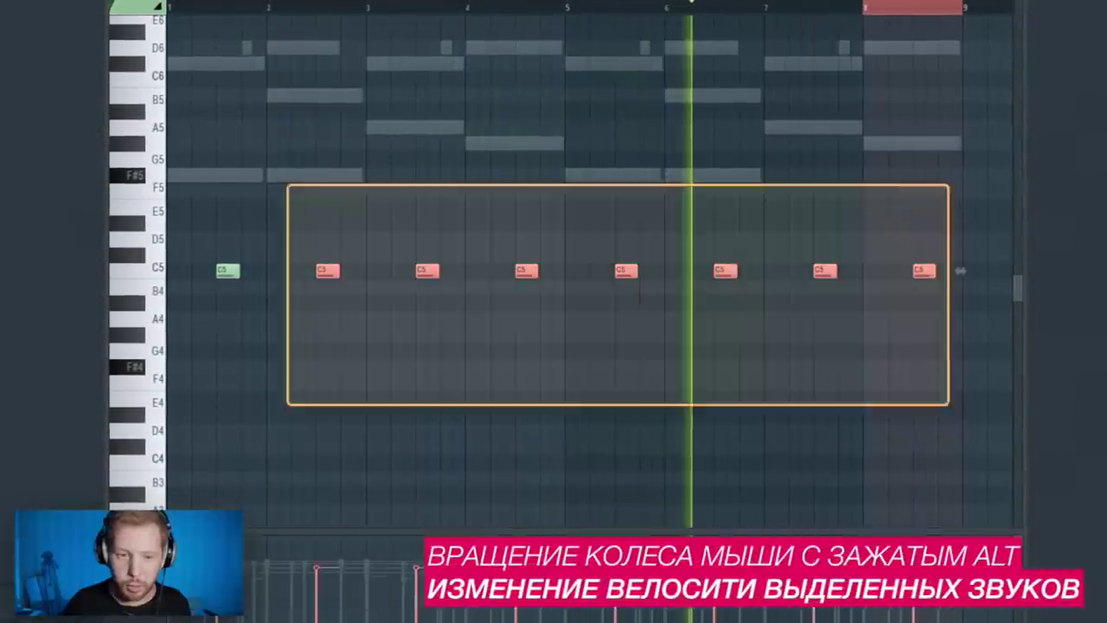
key(ctrl+a)
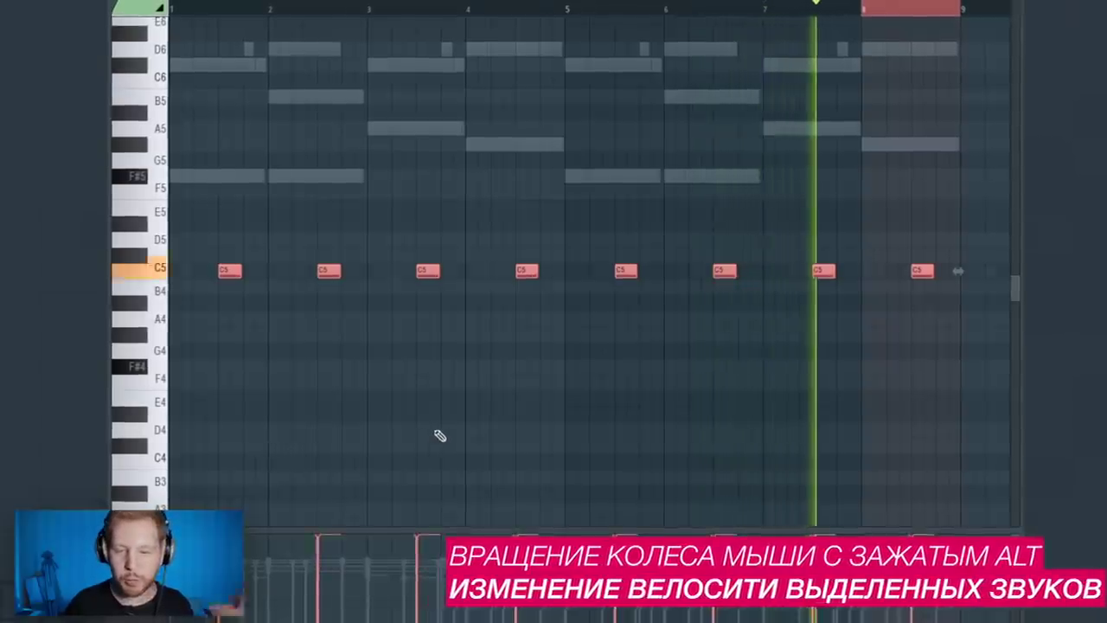
key(F7)
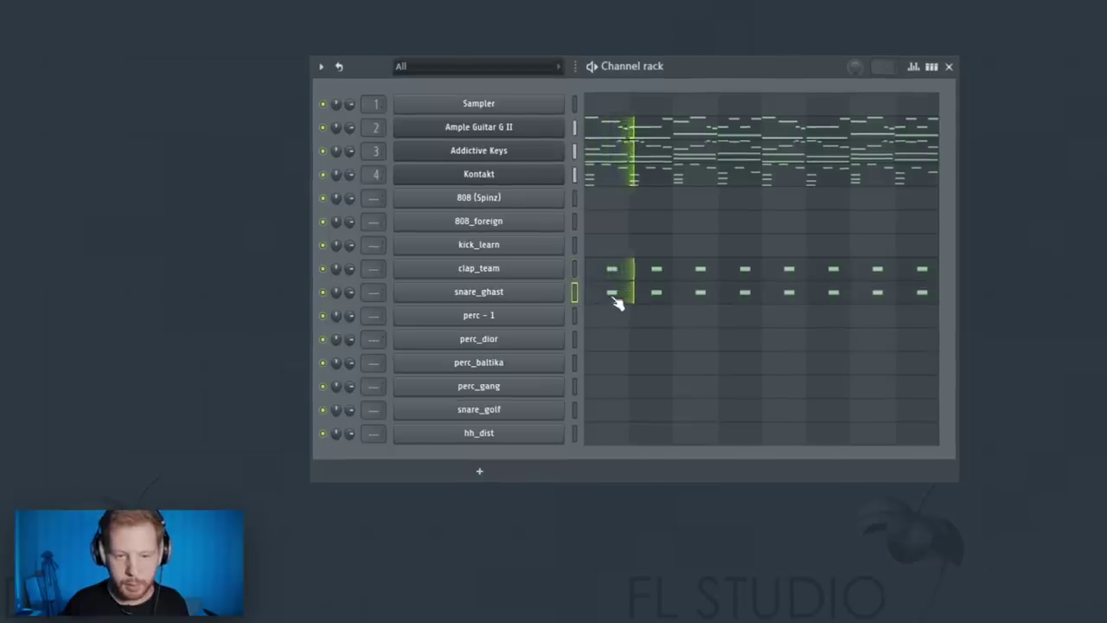
Open the snare_ghast part in the piano roll and select all of its notes
click(617, 302)
key(ctrl+a)
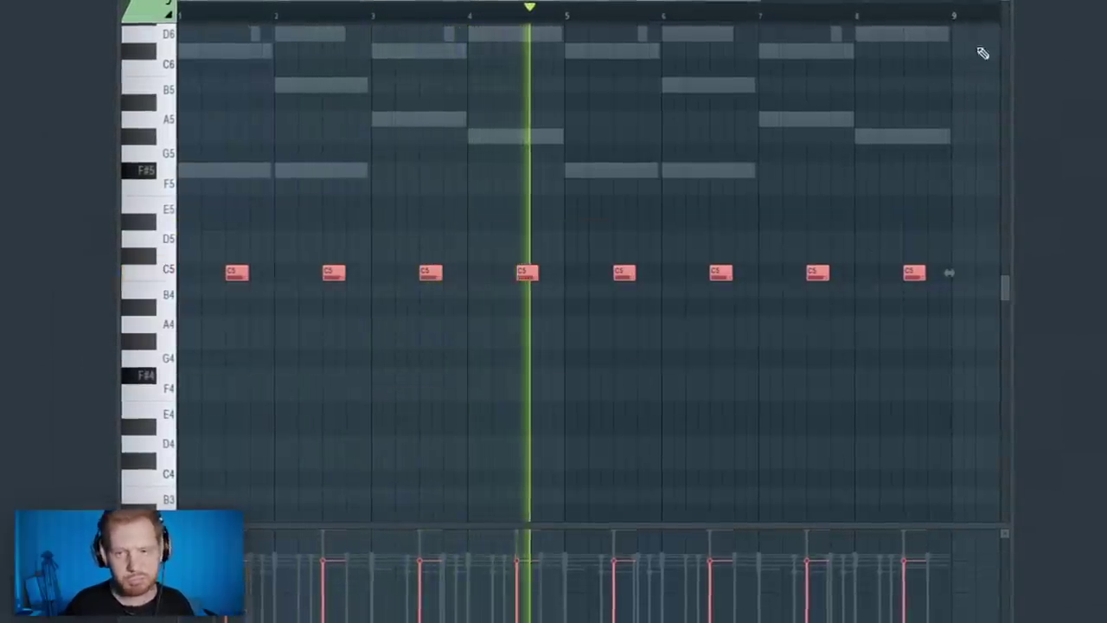
key(F7)
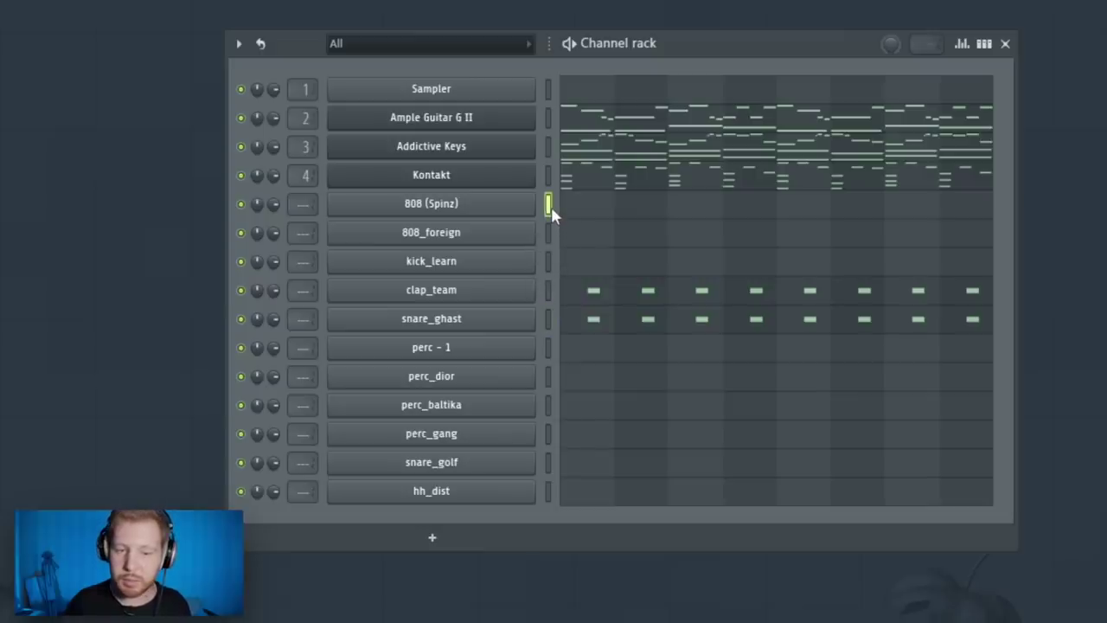
Open the 808 (Spinz) channel's sample settings and its piano roll
click(450, 203)
right_click(450, 203)
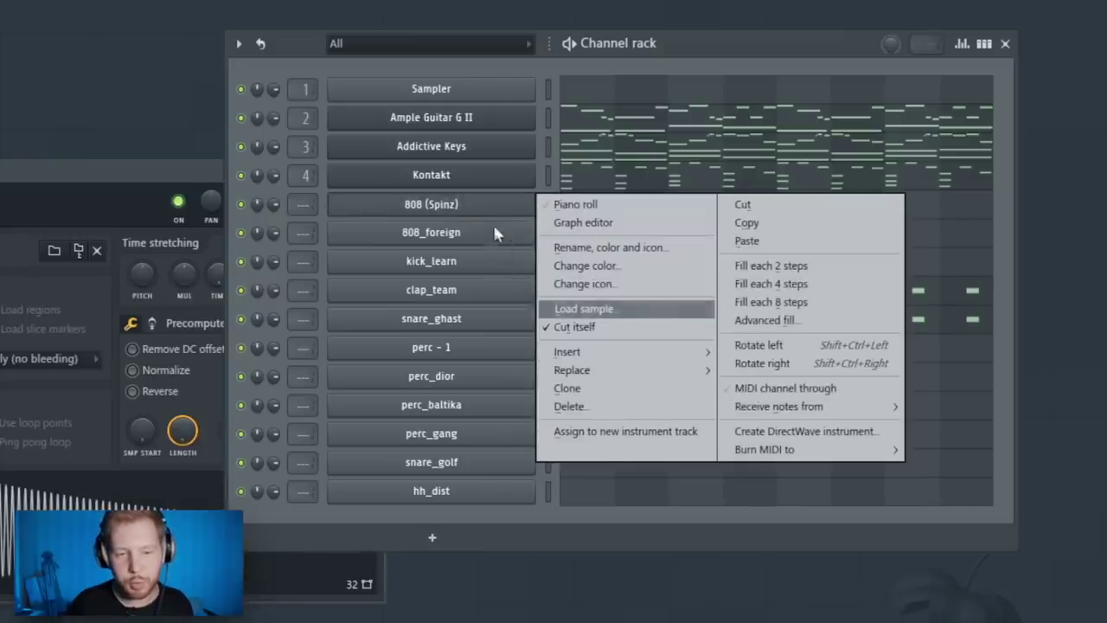
click(575, 205)
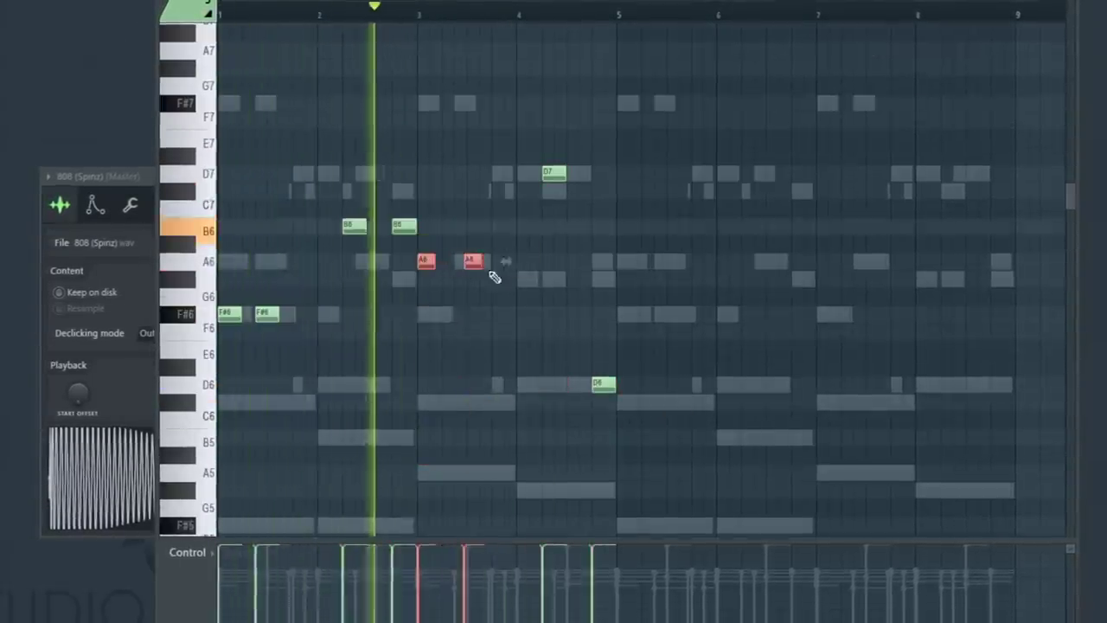
Move the 808's D6 note at the end of bar 4 up to D7 and add two short D7 notes before it
scroll(493, 276, up, 2)
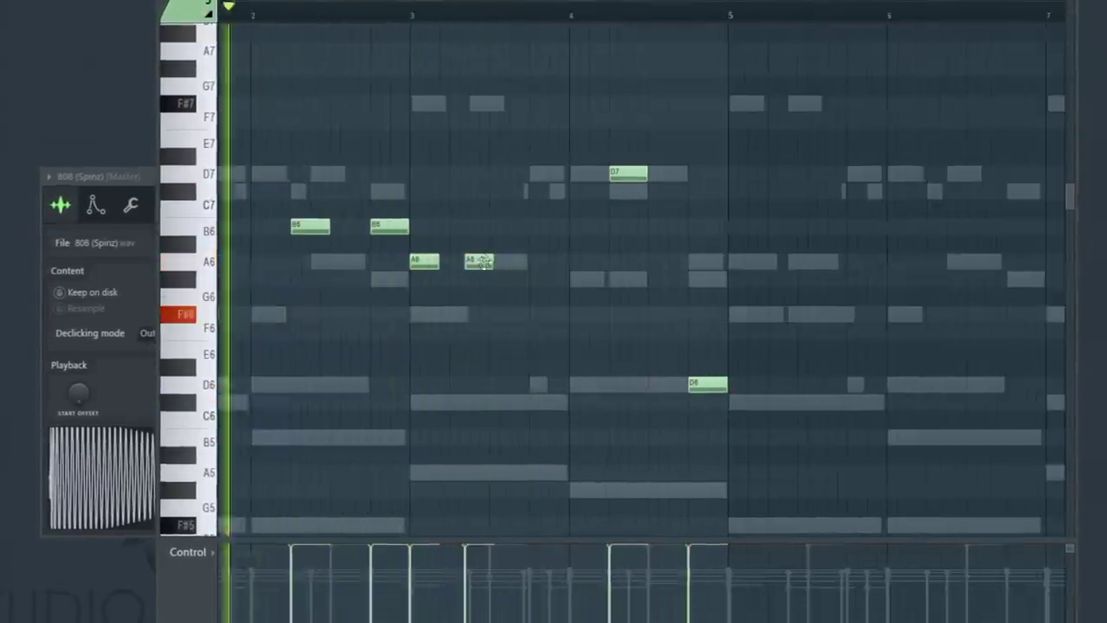
scroll(596, 237, up, 1)
drag(708, 381, 707, 174)
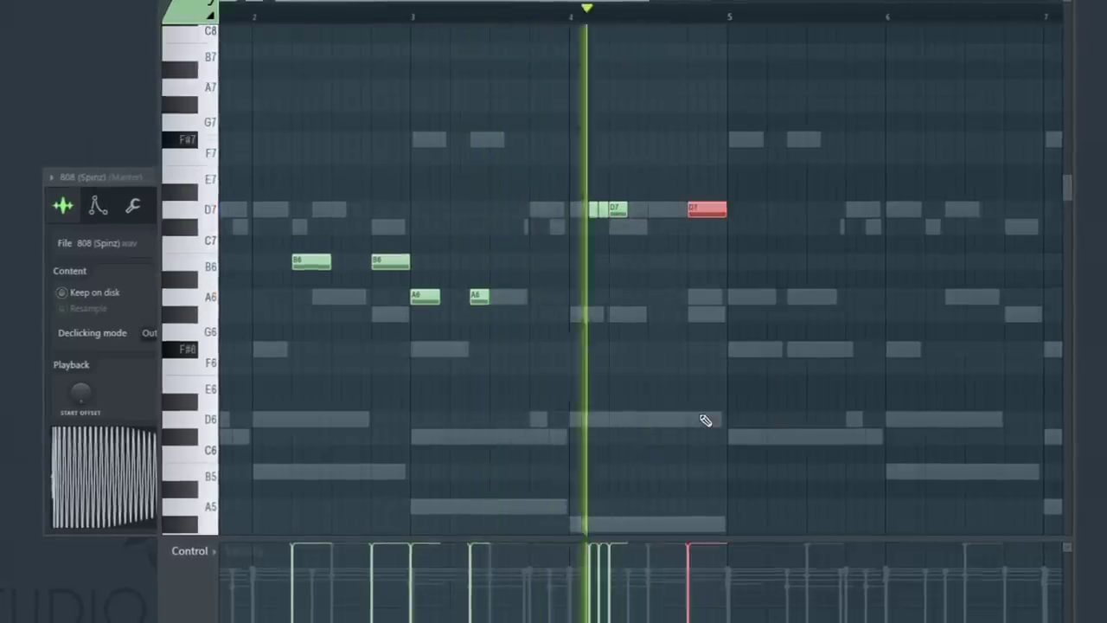
click(656, 208)
click(675, 208)
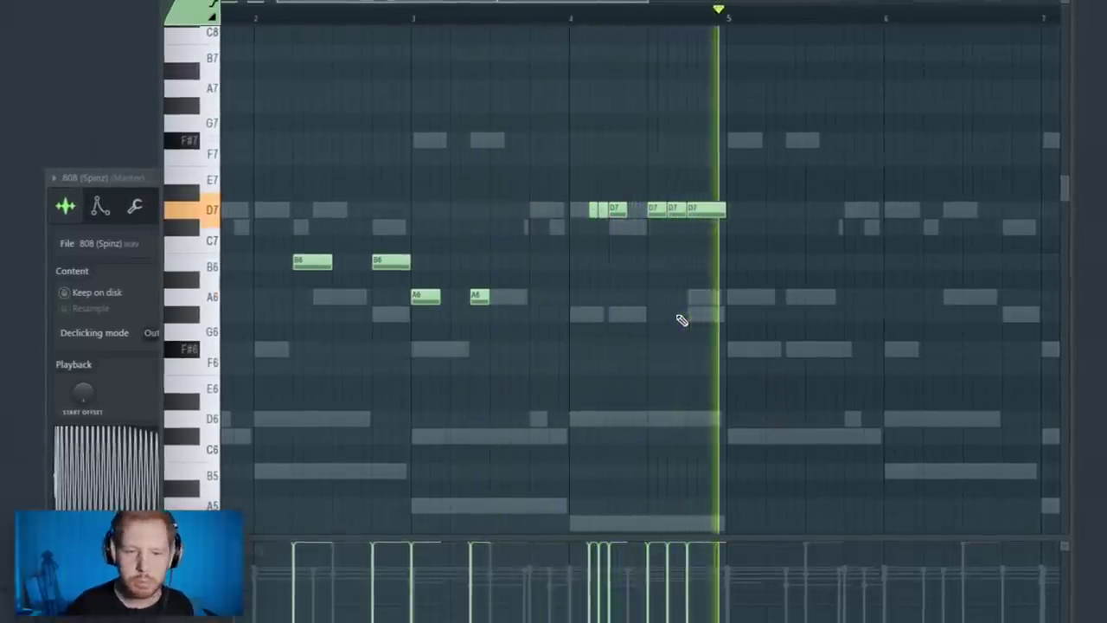
Repeat the 808 line in bars 5 to 8 and raise the first three D7 notes of bar 8 to D8
scroll(666, 345, down, 2)
key(space)
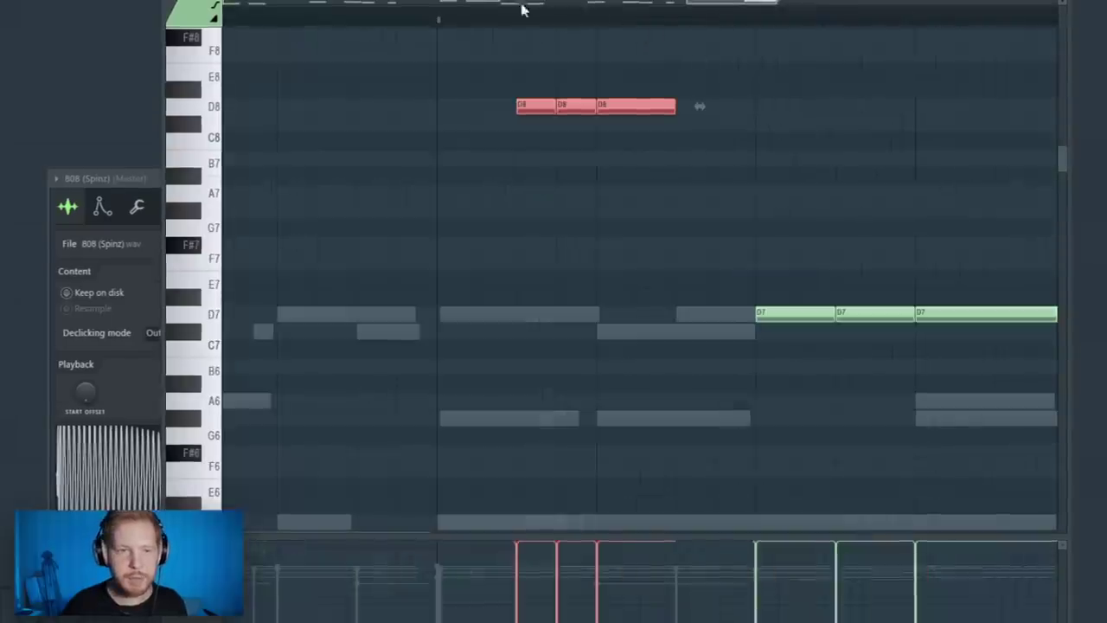
scroll(933, 347, down, 2)
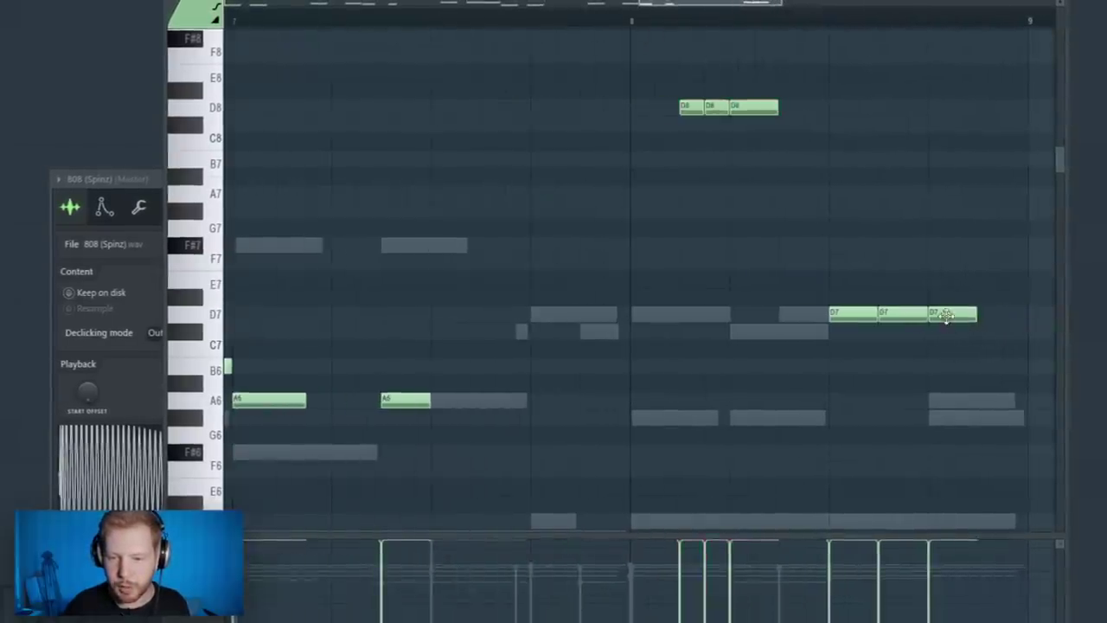
Chop the second D7 note of the group closing bar 8 into a rapid 808 roll with rising velocities
click(480, 58)
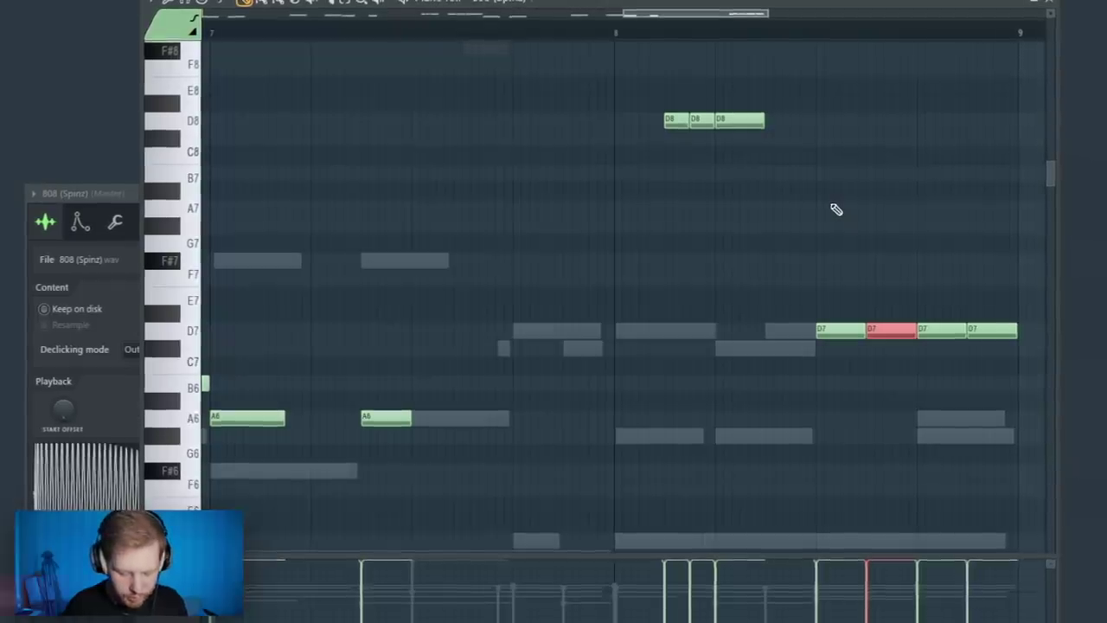
key(ctrl+u)
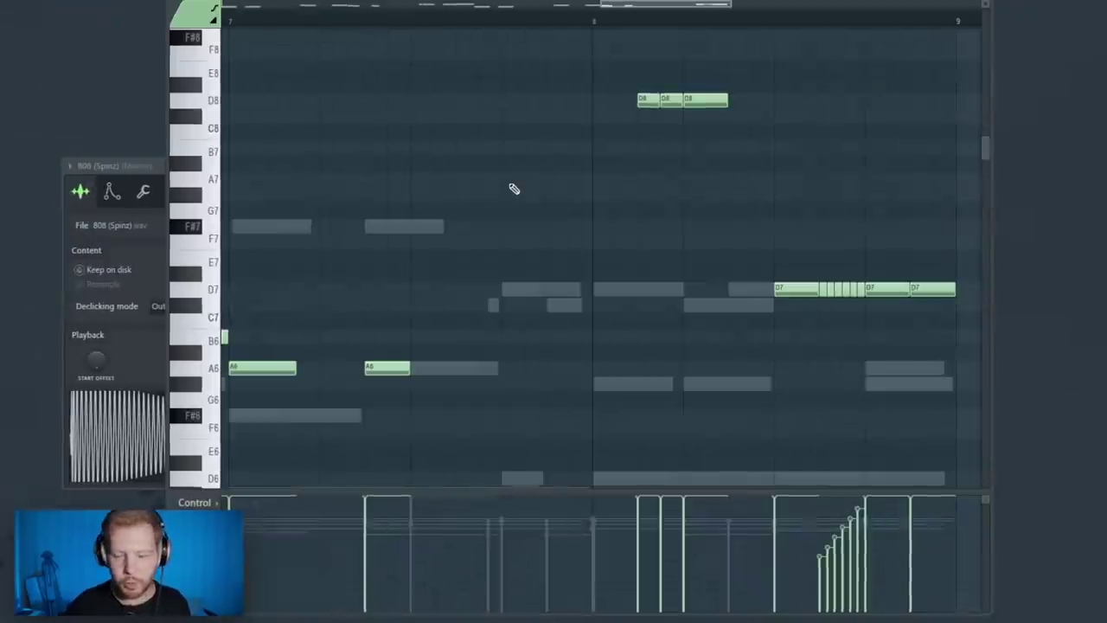
right_click(513, 187)
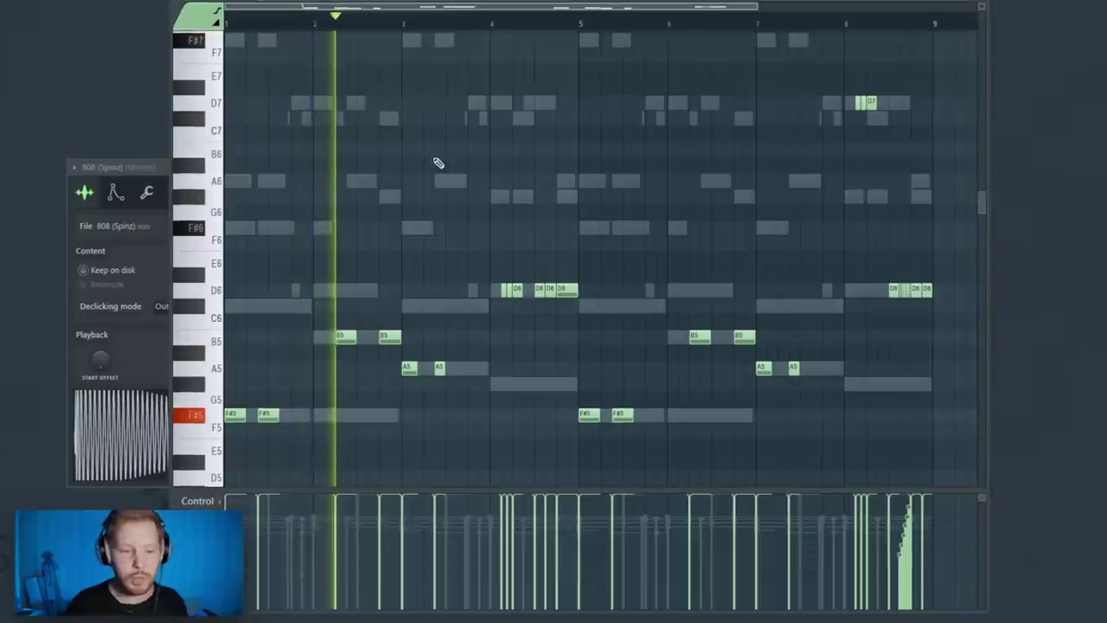
Shift the entire 808 line down one octave and play it back
key(space)
key(ctrl+a)
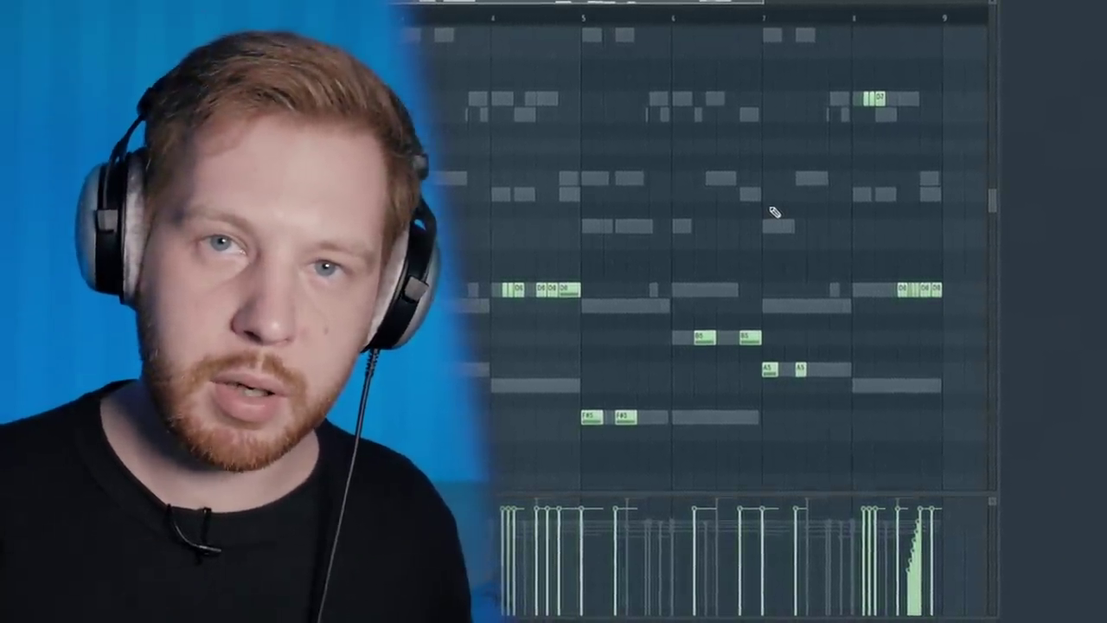
key(ctrl+Up)
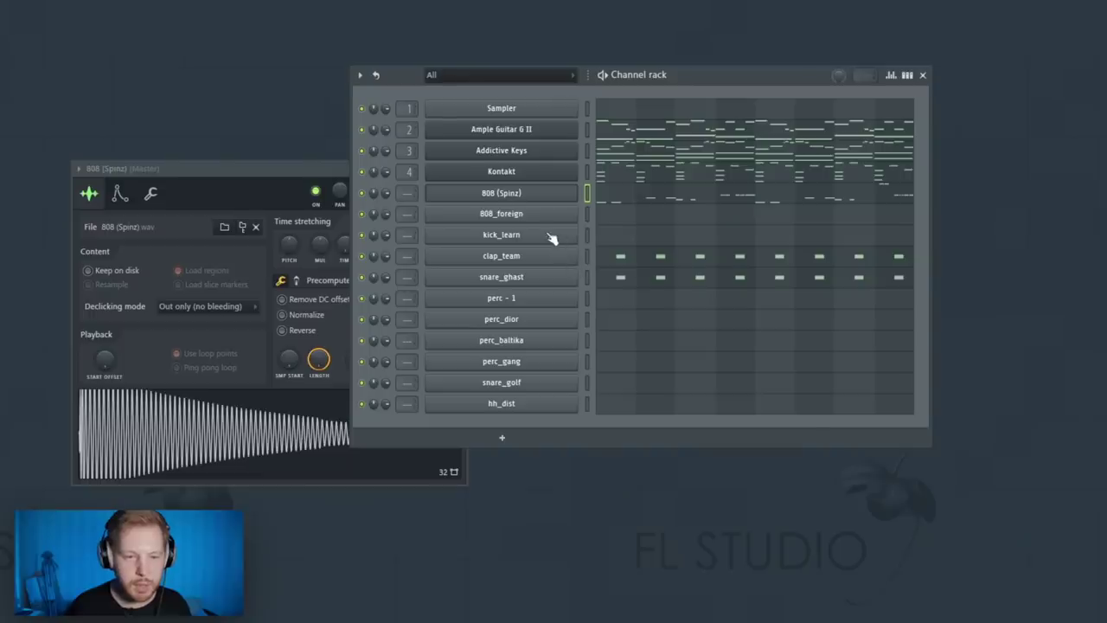
Open the kick_learn channel's sample settings and raise its Boost
click(553, 239)
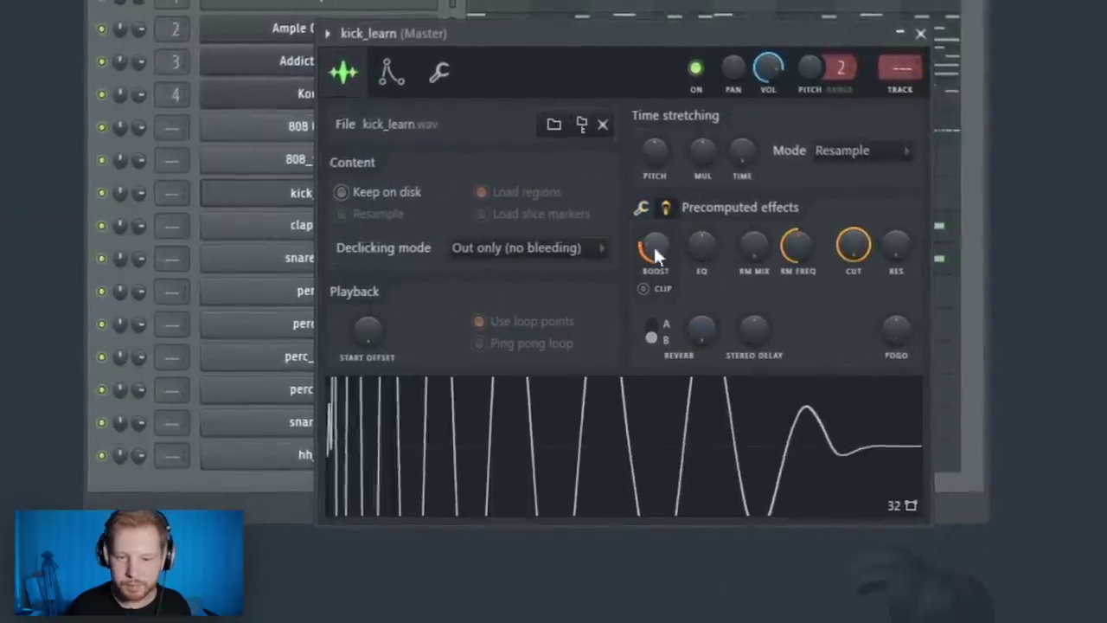
scroll(686, 250, up, 3)
scroll(654, 253, down, 2)
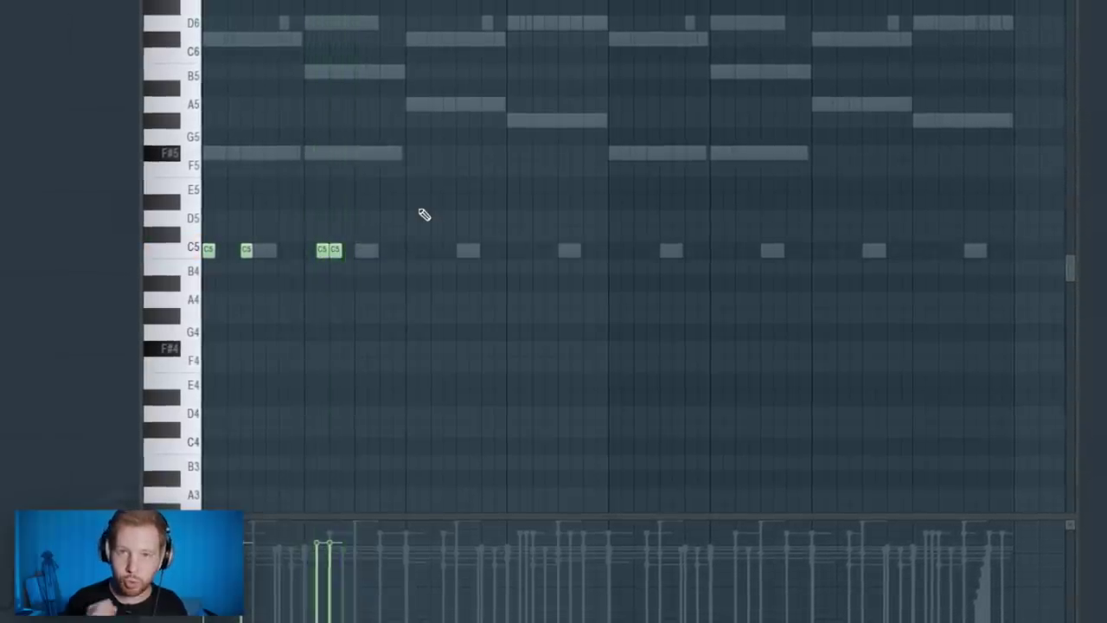
Place C5 kick notes in bars 2 to 4 following the 808 rhythm and play the pattern
click(383, 251)
click(413, 250)
click(453, 251)
click(526, 251)
click(542, 251)
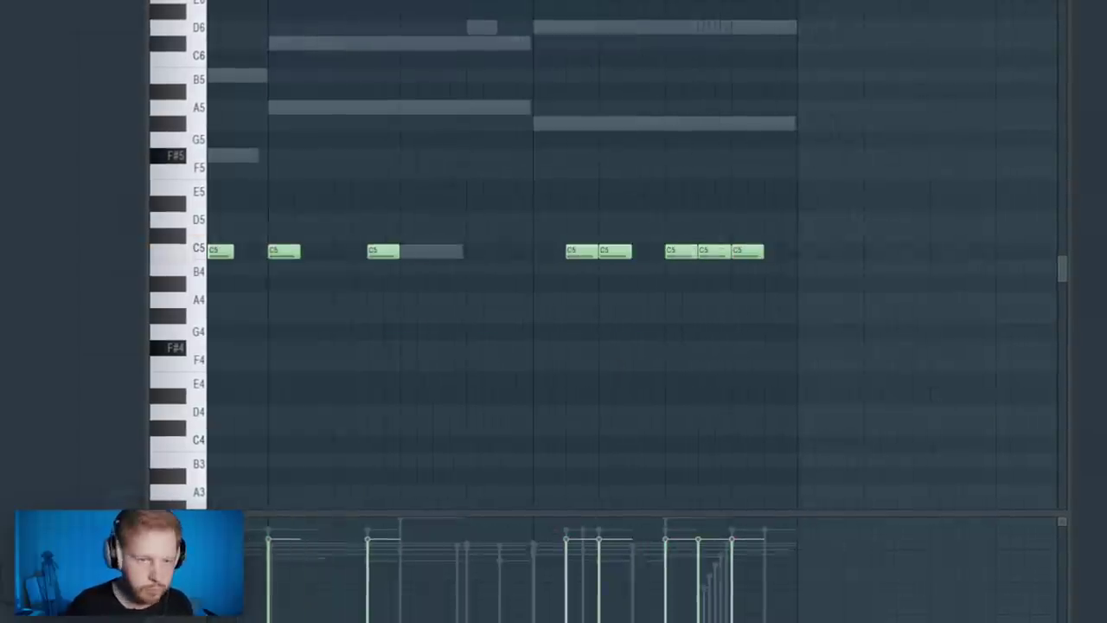
key(space)
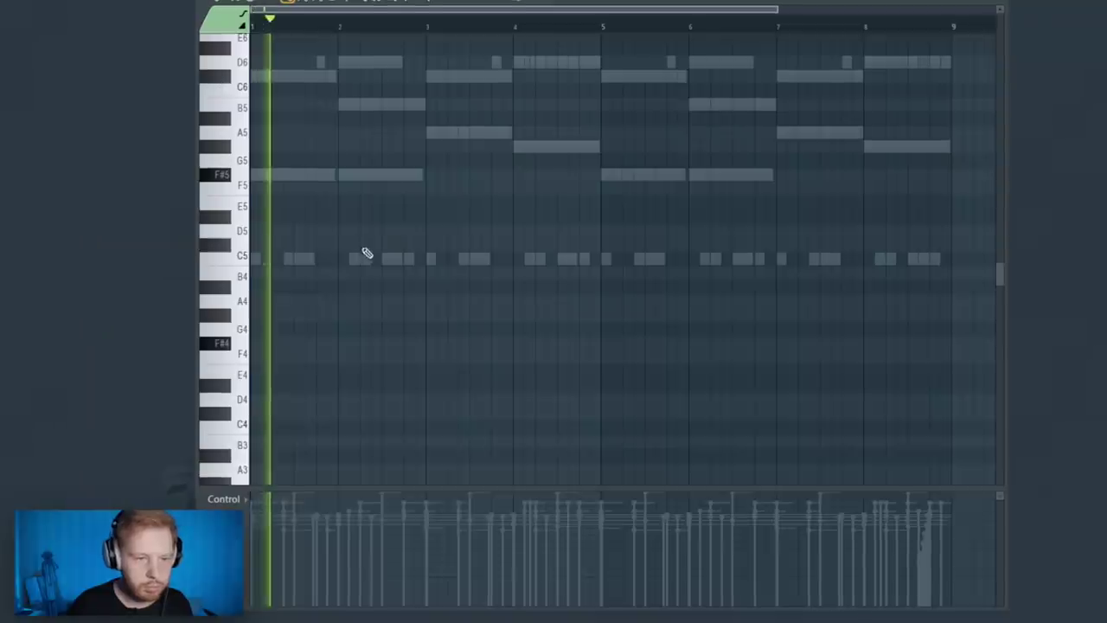
Add snare_golf hits on C5 at the ends of bars 1 and 3 and repeat them in bars 5 and 7
click(328, 258)
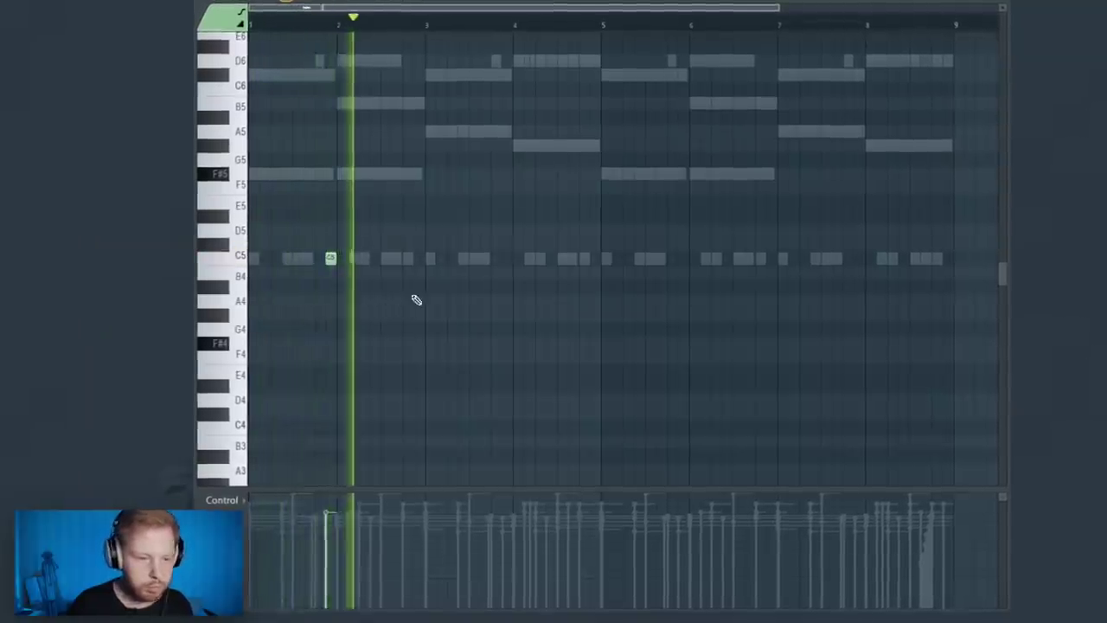
click(507, 257)
drag(600, 24, 36, 127)
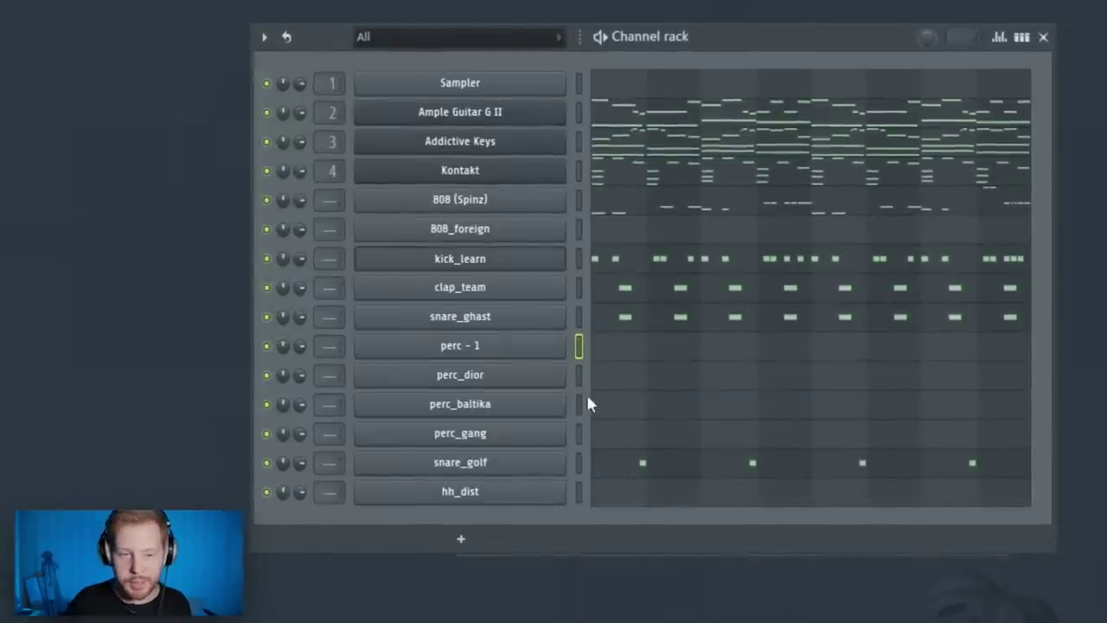
Open the perc - 1 sample in the Newtone pitch corrector and examine which note it plays
click(578, 374)
click(578, 344)
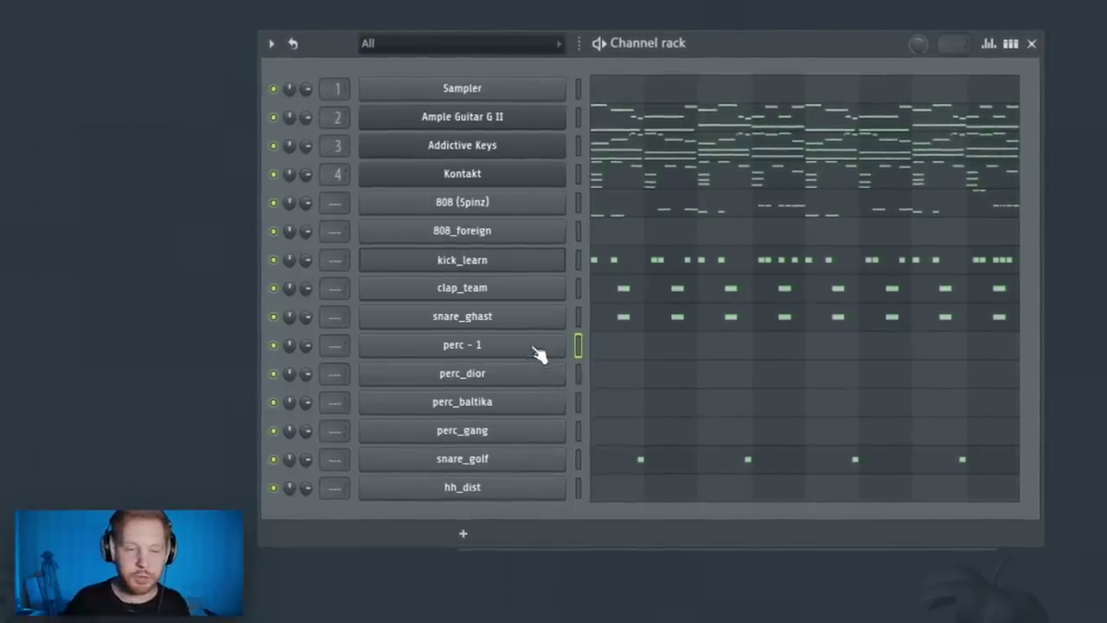
click(538, 350)
right_click(608, 483)
click(681, 550)
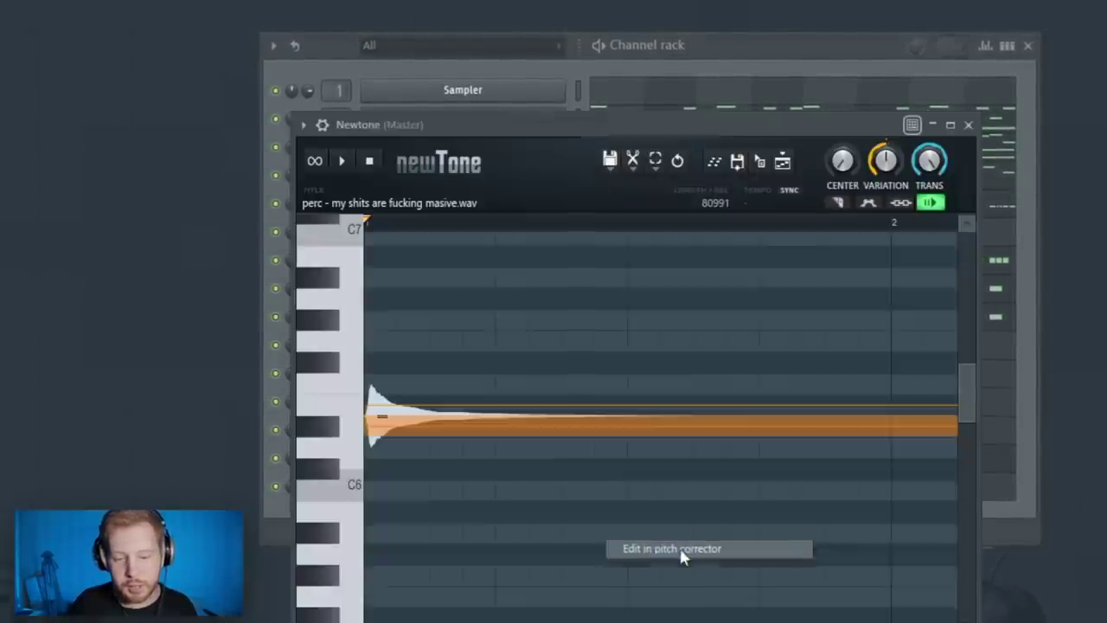
click(977, 155)
Open perc - 1's miscellaneous channel settings and place pairs of short D6 hits late in bars 4 and 8
click(499, 351)
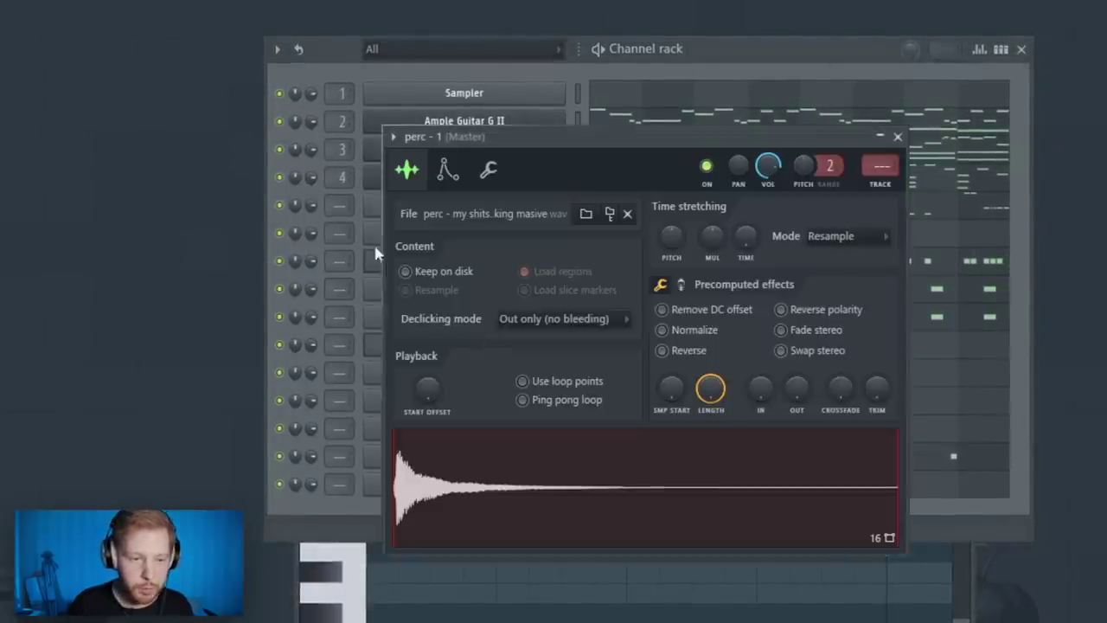
click(489, 170)
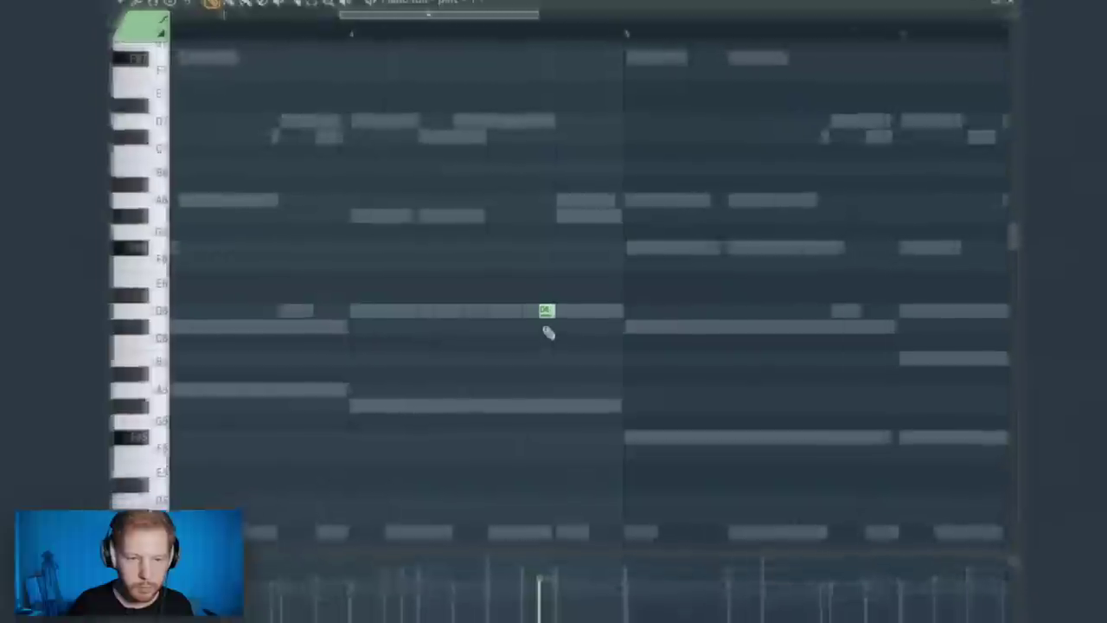
click(526, 309)
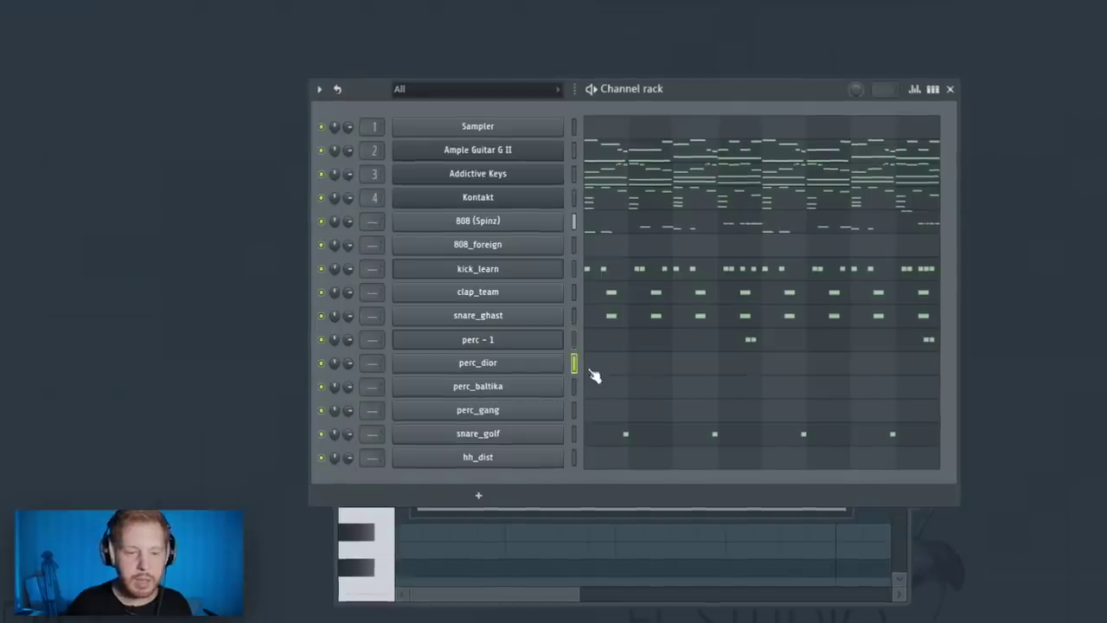
Add sparse hits for perc_dior, perc_baltika and perc_gang across the eight bars and play the percussion
click(591, 370)
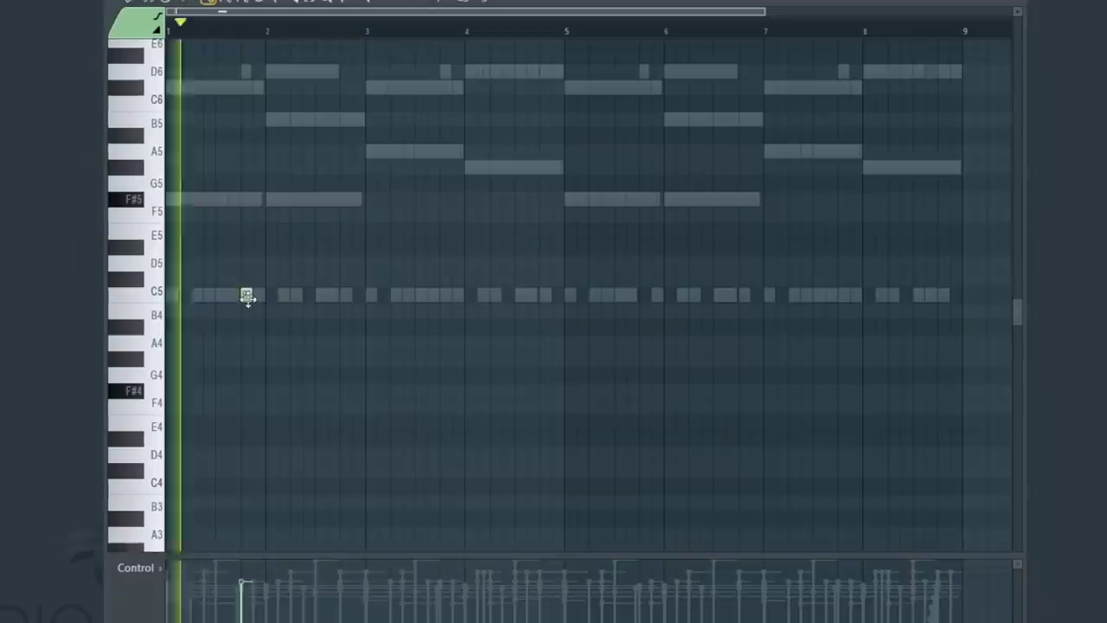
click(543, 295)
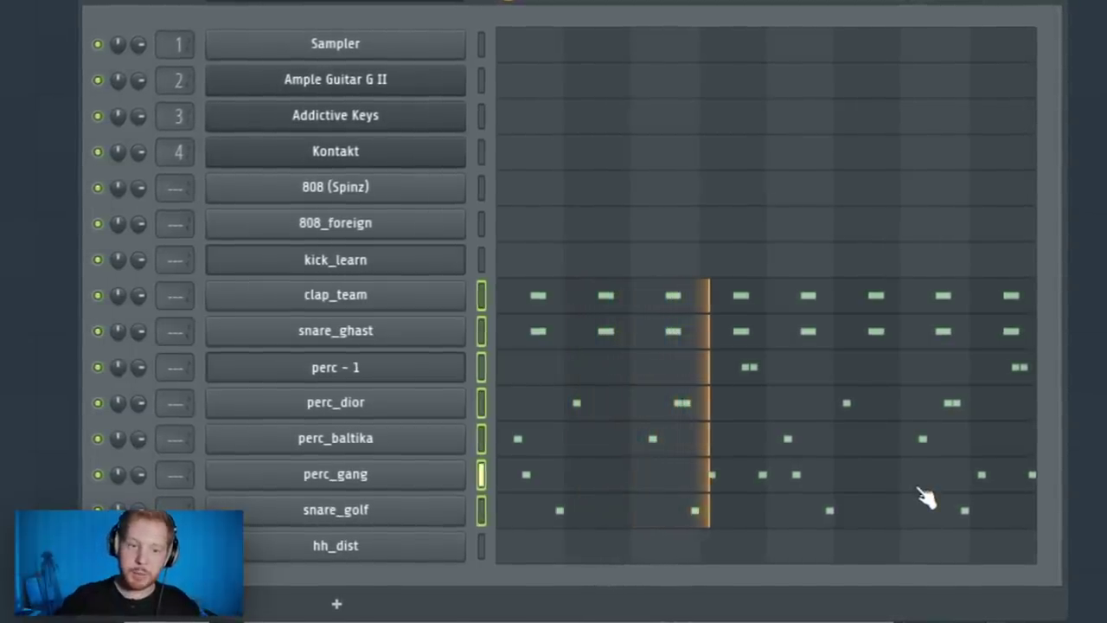
key(space)
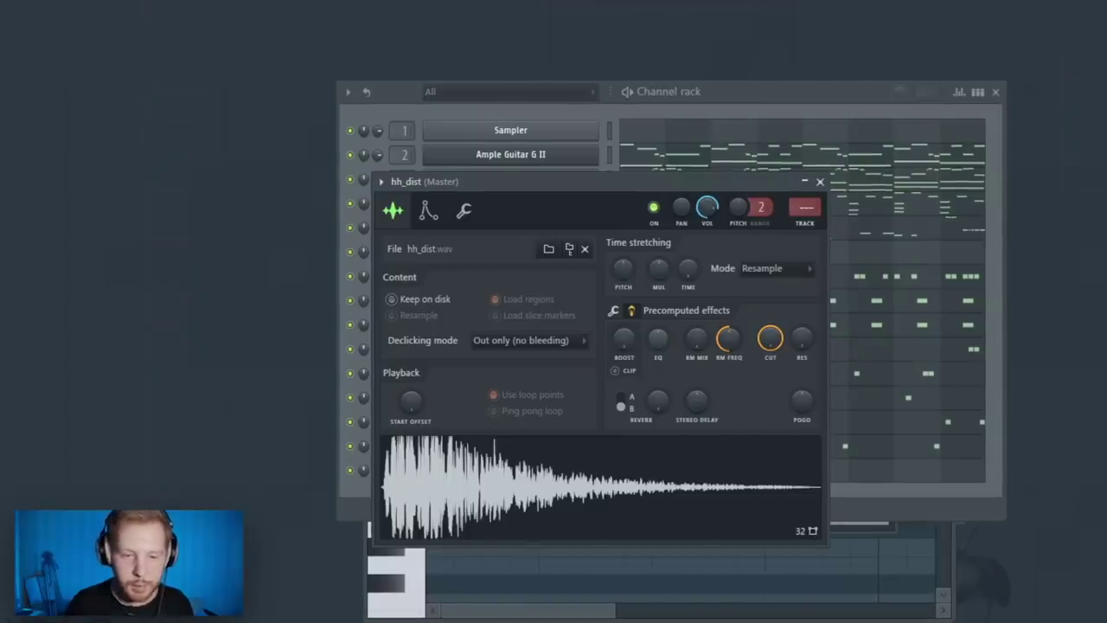
Raise the hh_dist sample's EQ, turn on Clip and show its other precomputed effects
drag(658, 339, 657, 320)
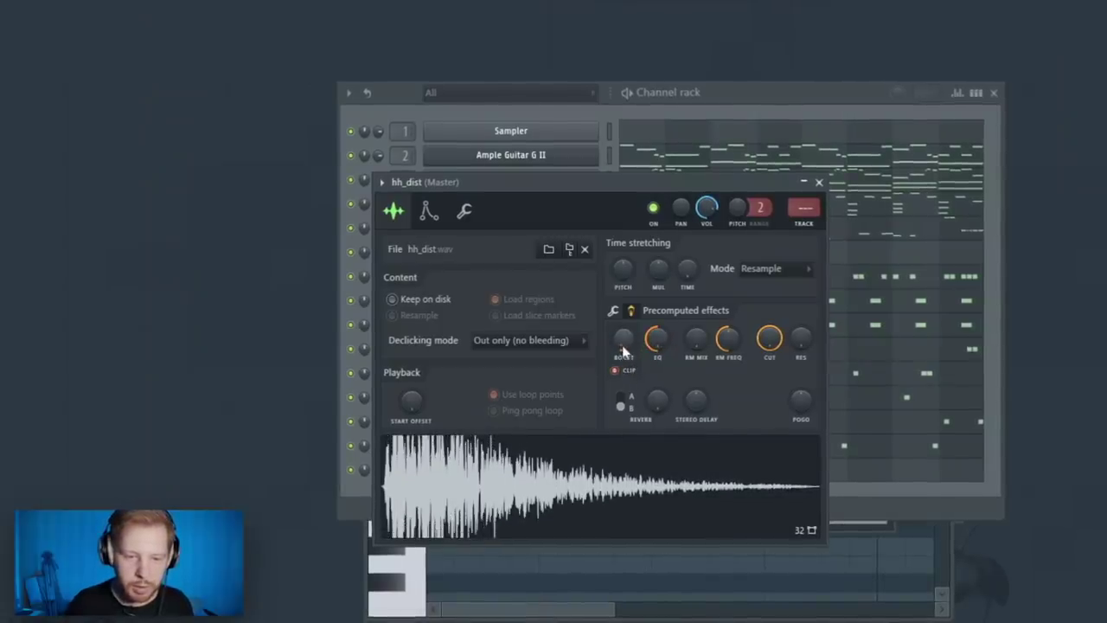
click(613, 309)
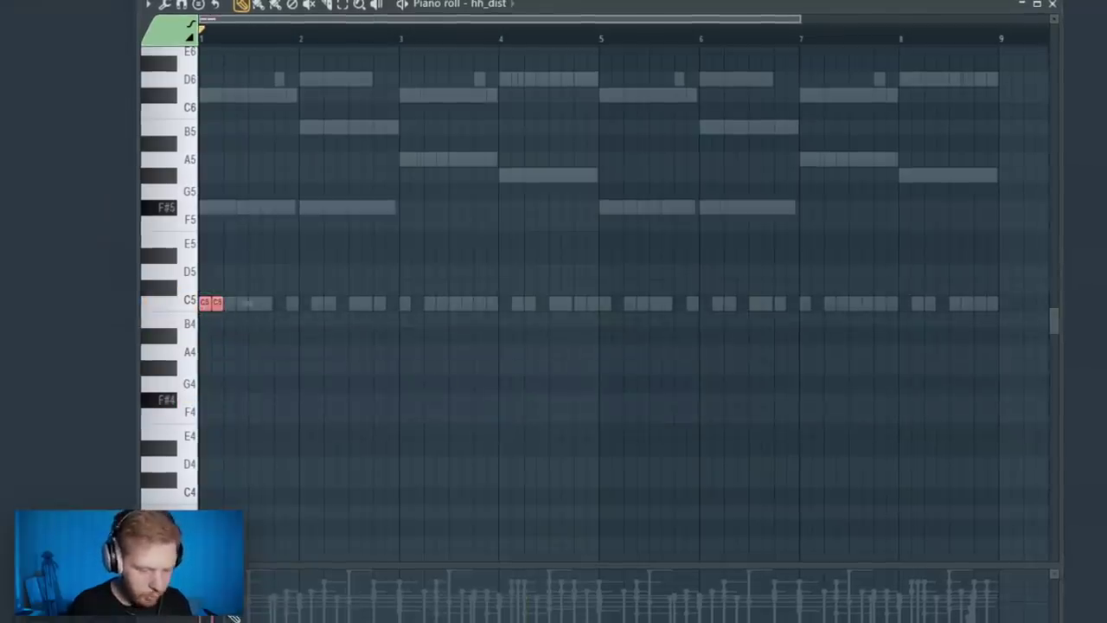
Duplicate the pair of C5 hi-hat notes until they fill bars 1 to 4 and play the pattern
key(ctrl+b)
key(ctrl+b)
key(ctrl+b)
key(ctrl+b)
key(ctrl+b)
key(ctrl+b)
key(ctrl+b)
key(ctrl+b)
key(ctrl+b)
key(ctrl+b)
key(ctrl+b)
key(space)
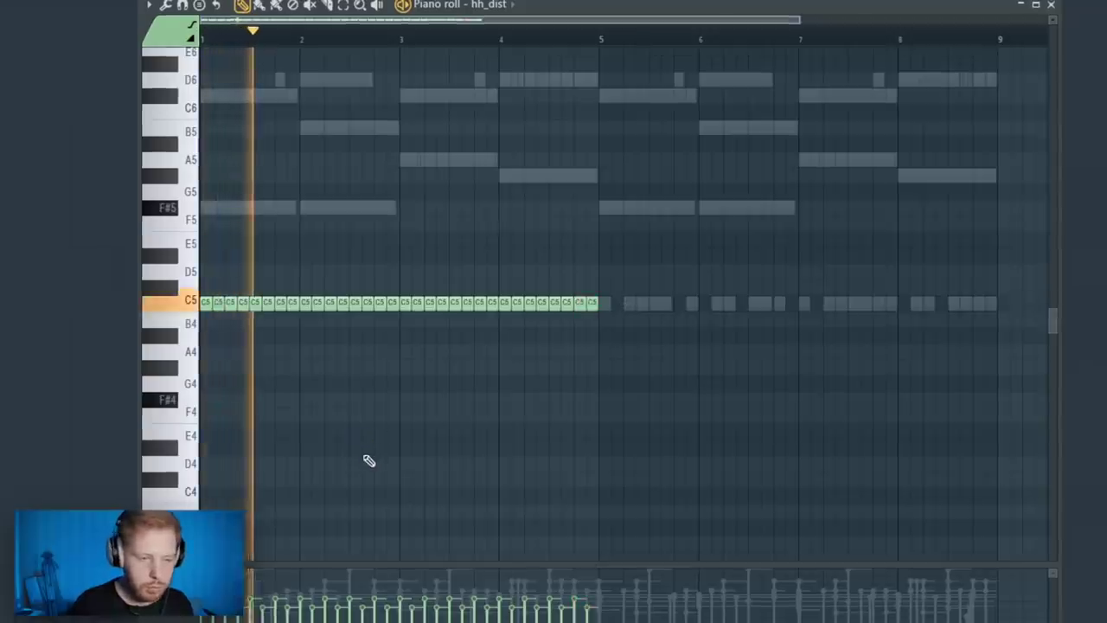
Split selected C5 hi-hat notes into short rolls and double hits across bars 1 to 4 and listen to them
scroll(241, 298, up, 2)
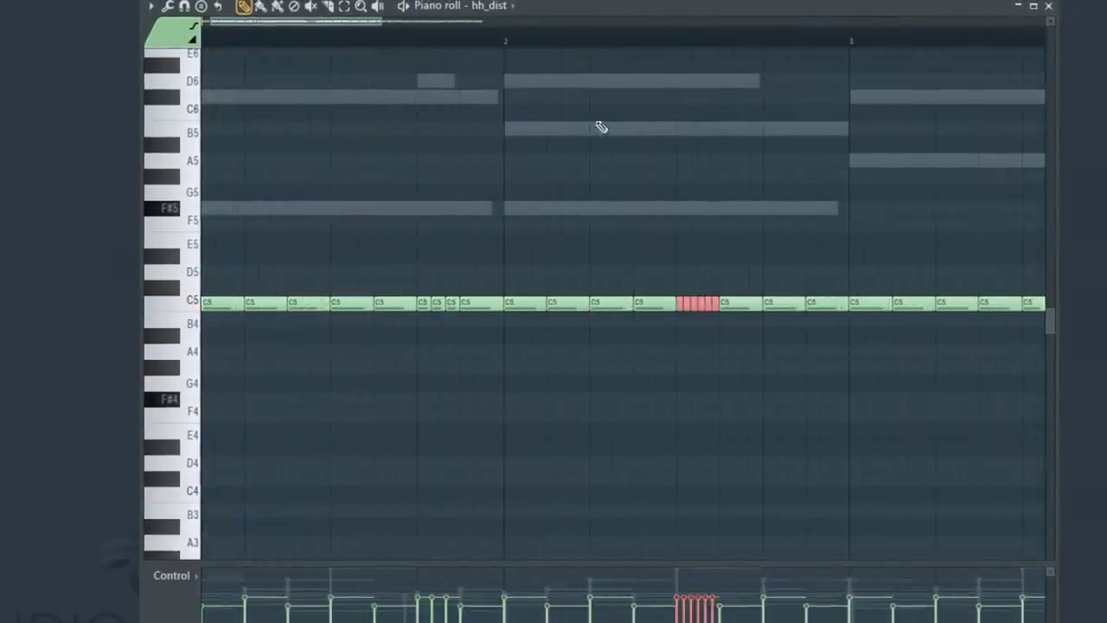
scroll(786, 400, down, 3)
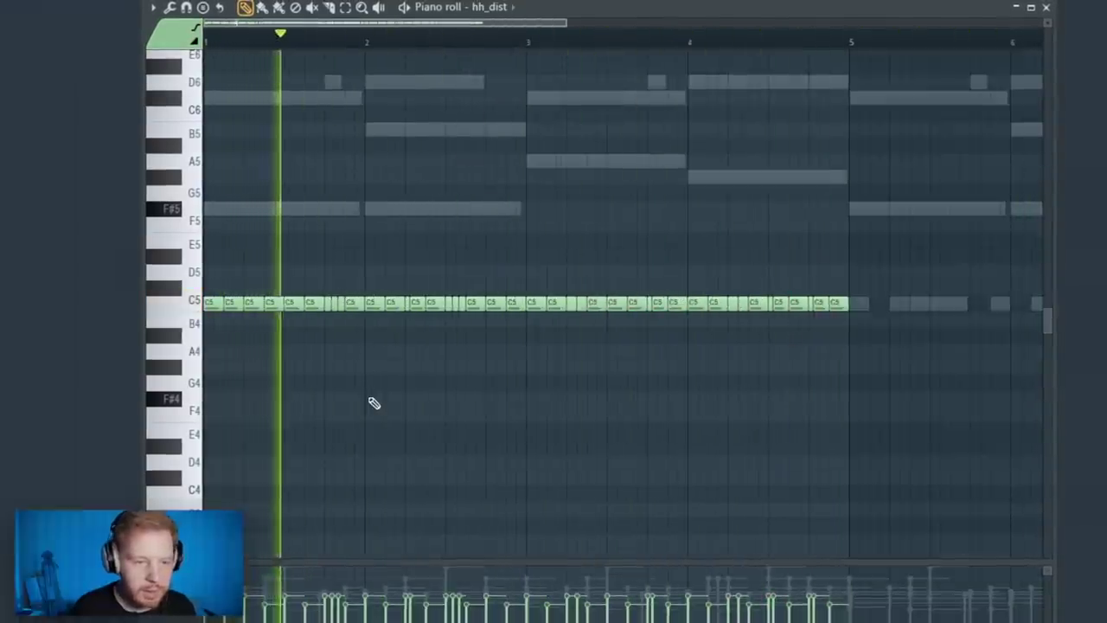
scroll(407, 353, up, 2)
scroll(407, 352, up, 2)
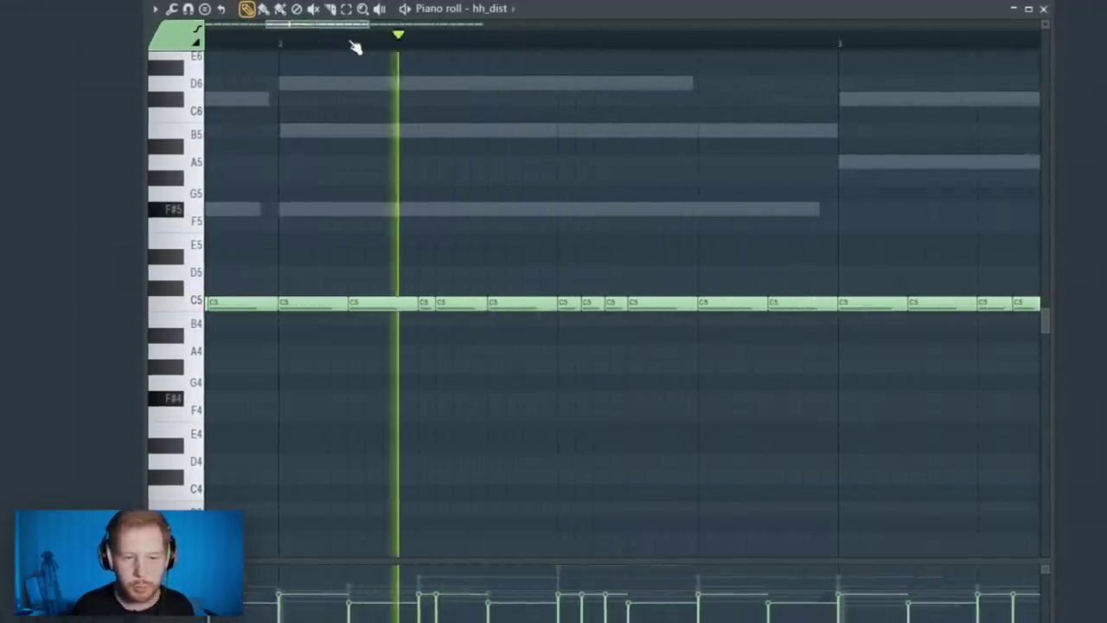
scroll(489, 497, down, 4)
scroll(415, 415, up, 1)
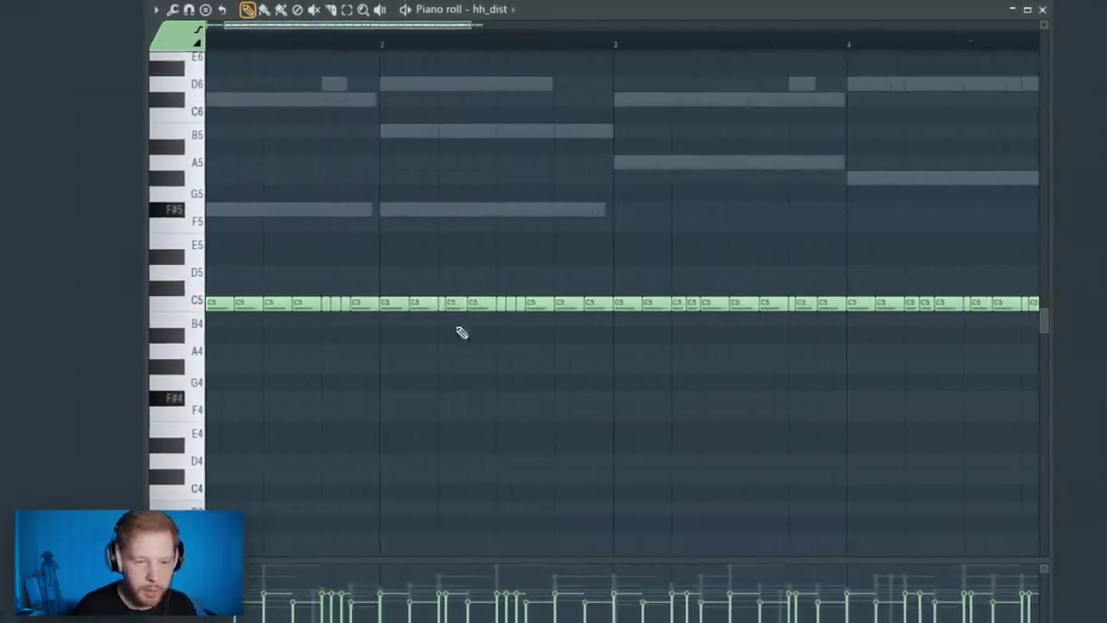
Draw a one-beat G4 hi-hat note on beat 2 of bar 2, chop it into a rapid roll and slope its velocities downward
click(432, 78)
click(447, 217)
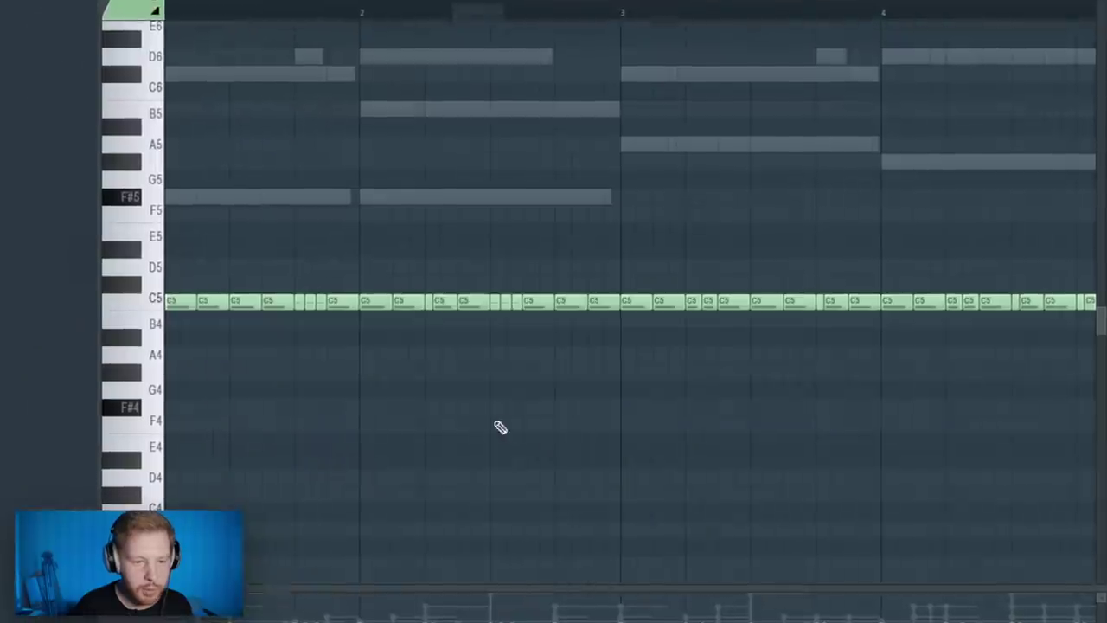
scroll(444, 385, up, 2)
click(428, 392)
drag(445, 390, 509, 393)
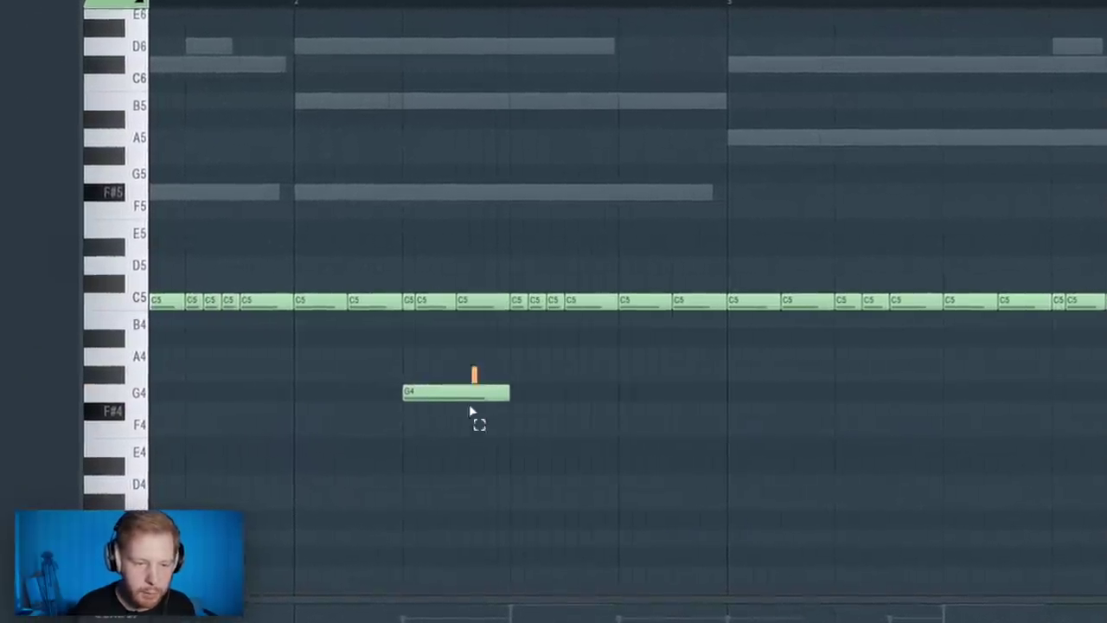
key(ctrl+u)
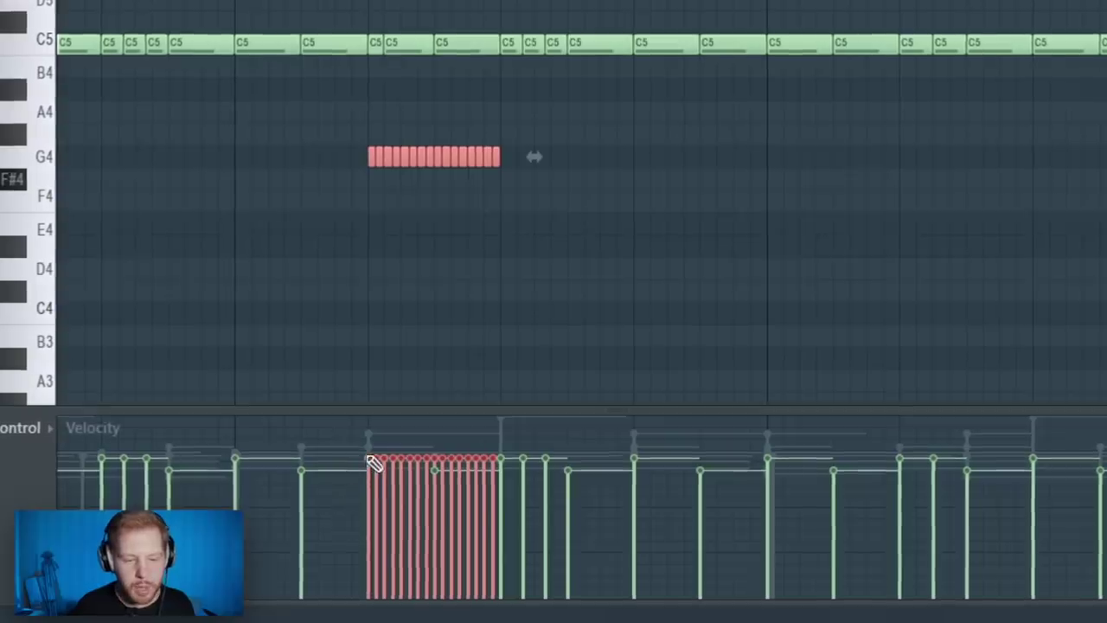
mouse_move(374, 462)
mouse_down()
mouse_move(395, 462)
mouse_move(470, 519)
mouse_move(503, 569)
mouse_up()
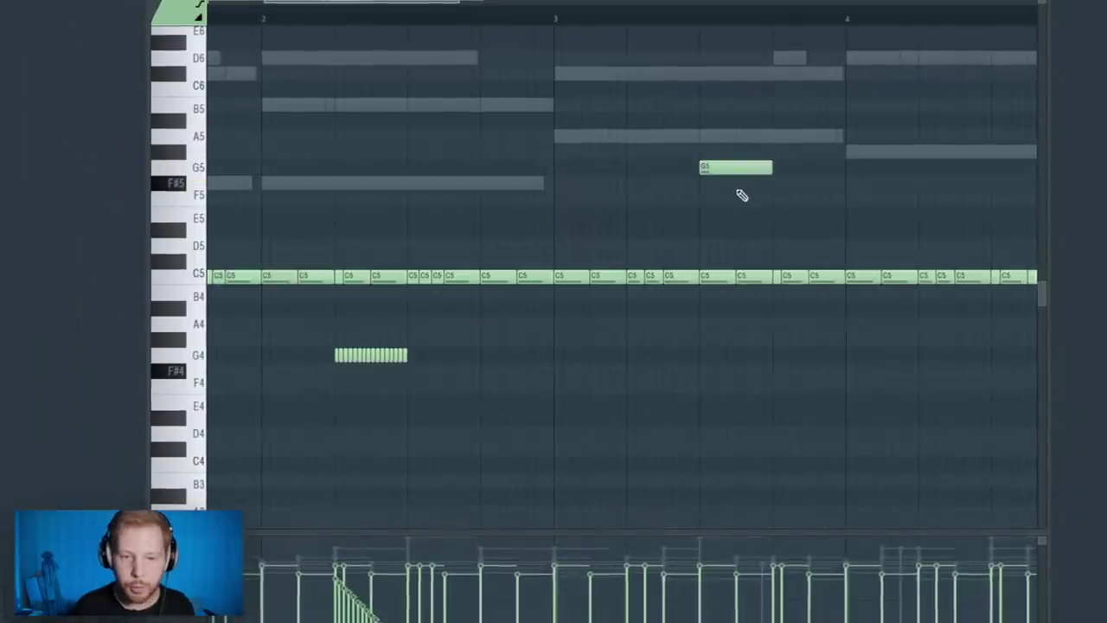
Add short chopped hi-hat rolls on E5 and G5 in the second half of bar 3 and repeat the four-bar pattern in bars 5 to 8
scroll(741, 196, up, 3)
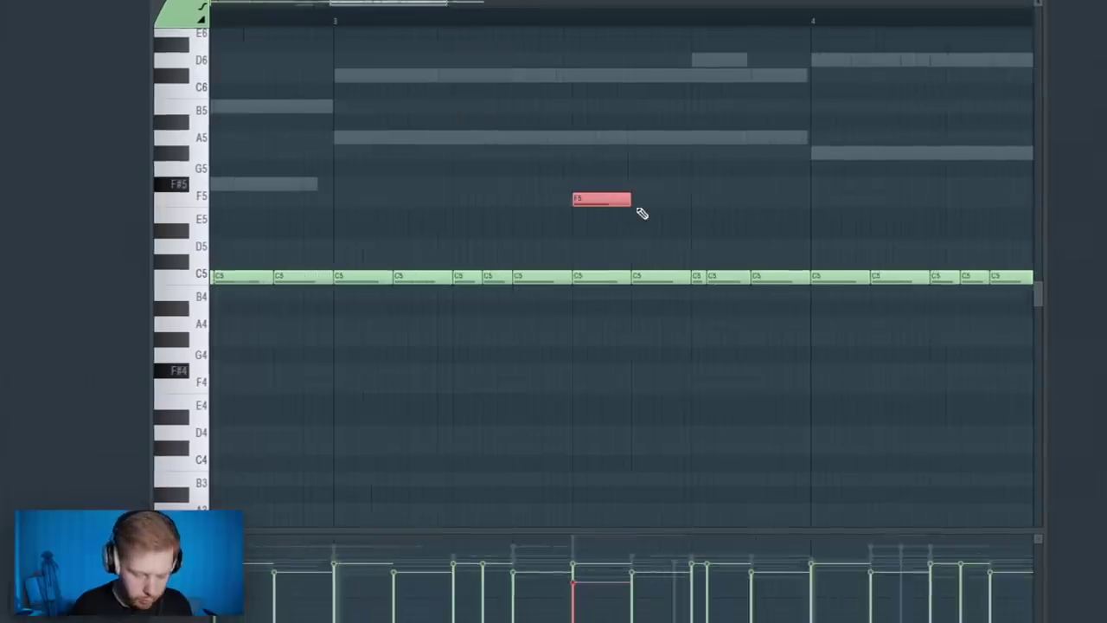
key(ctrl+u)
key(space)
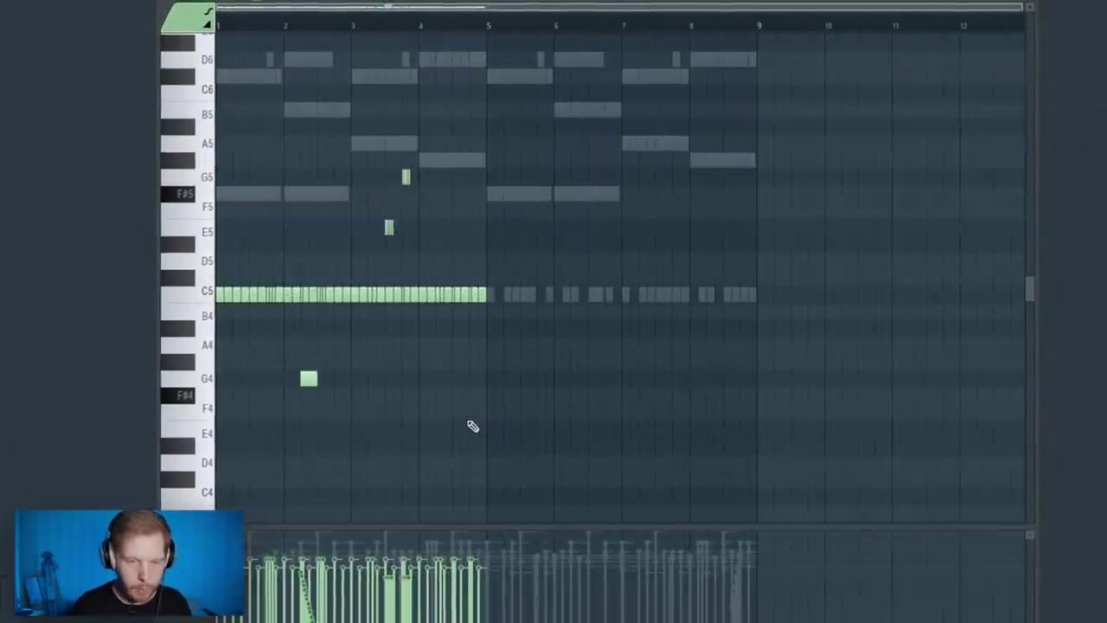
key(ctrl+b)
Remove the G5 roll in bar 7, add rising three-hit D#5, F5 and G5 hi-hat rolls in bar 8 and raise their velocities
scroll(566, 205, up, 5)
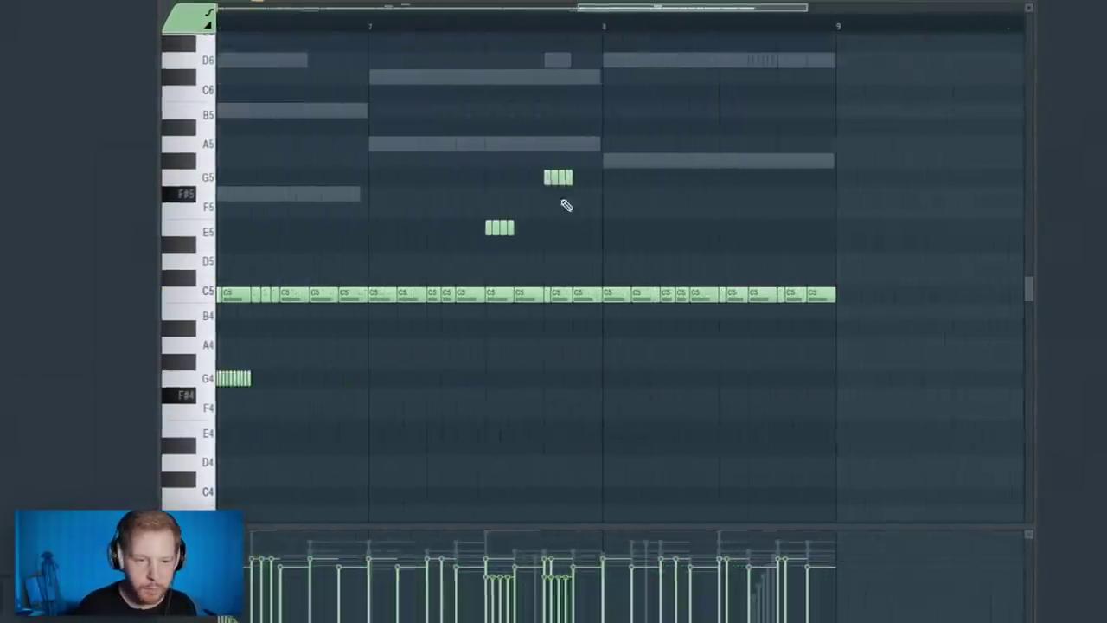
click(493, 24)
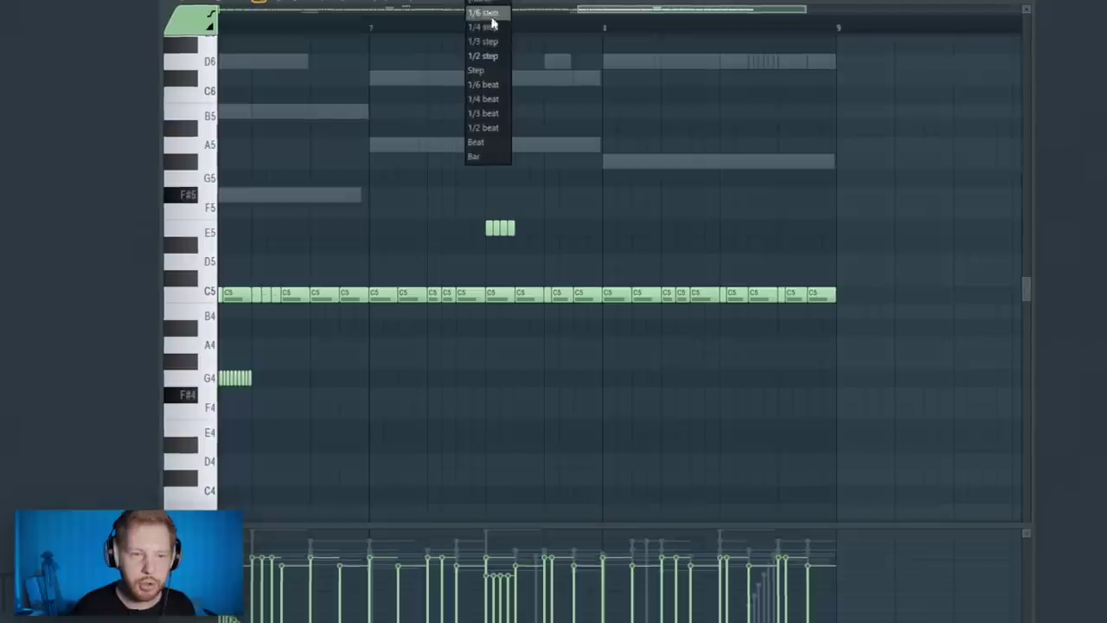
click(730, 249)
scroll(729, 248, up, 4)
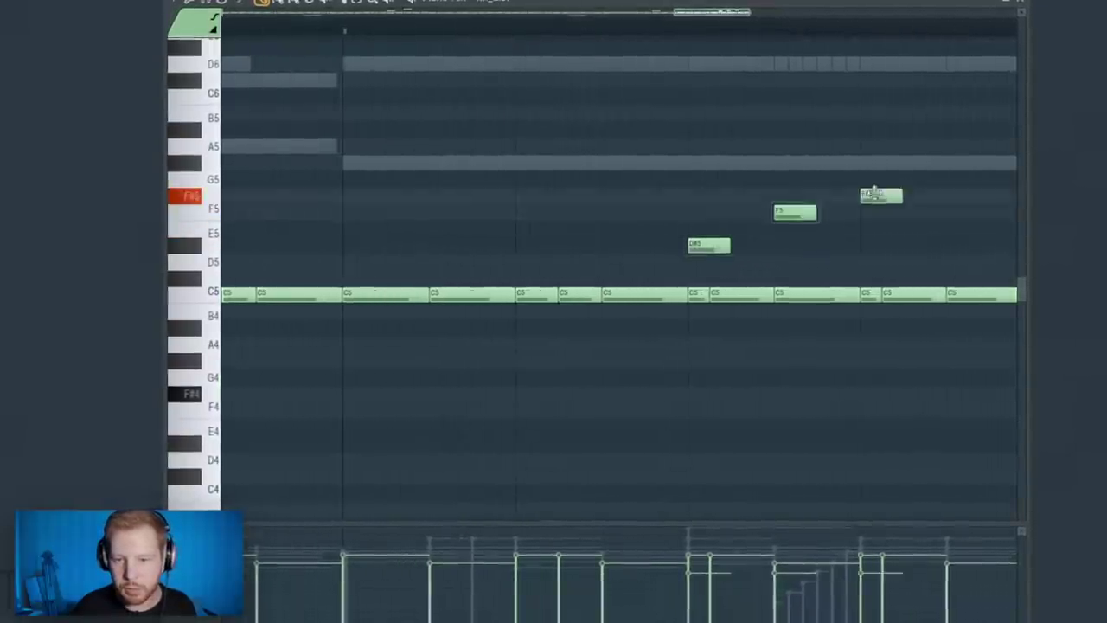
drag(927, 124, 692, 238)
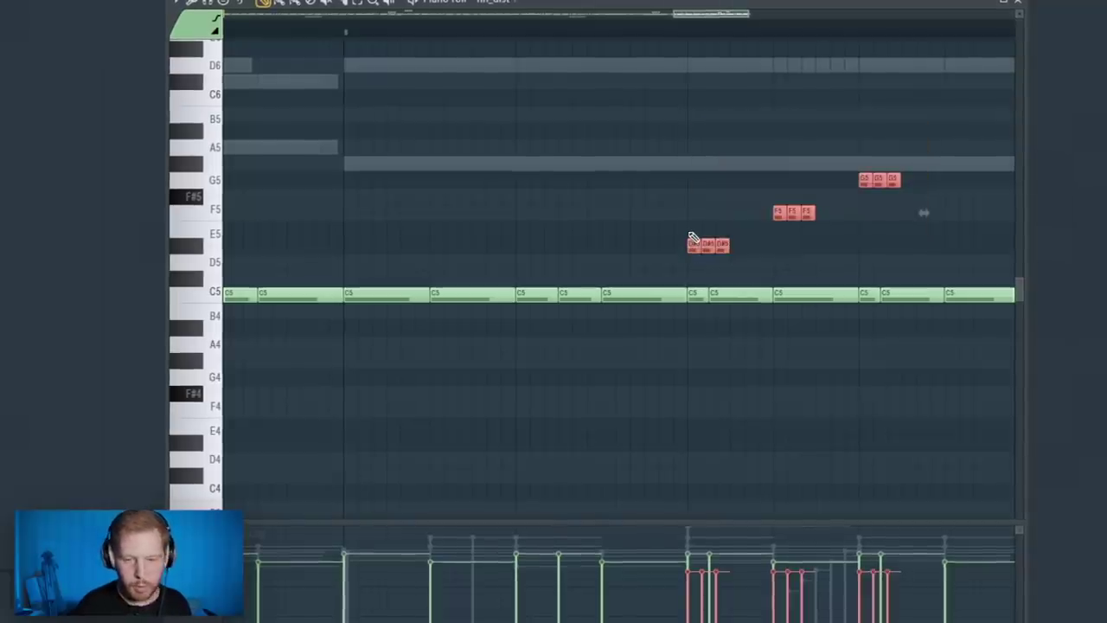
key(space)
key(space)
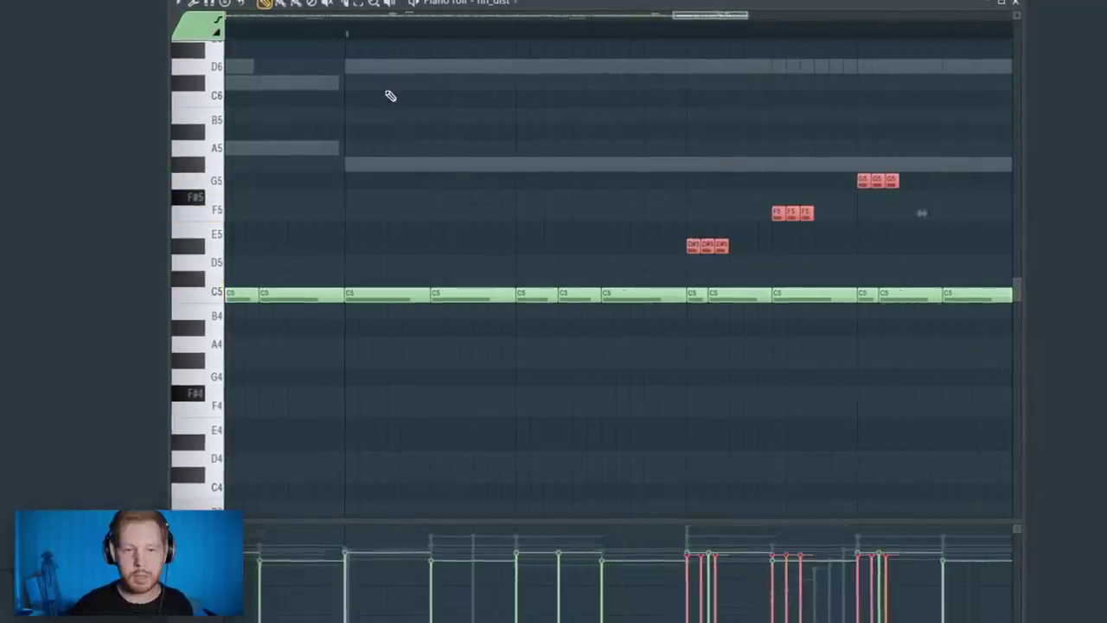
scroll(388, 94, down, 6)
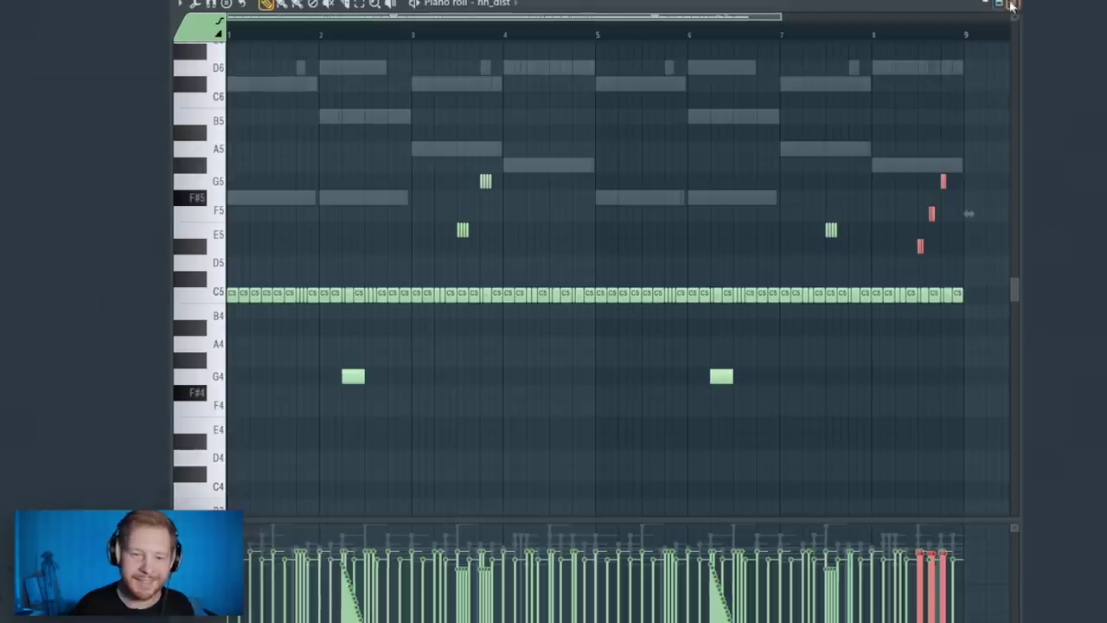
click(1005, 7)
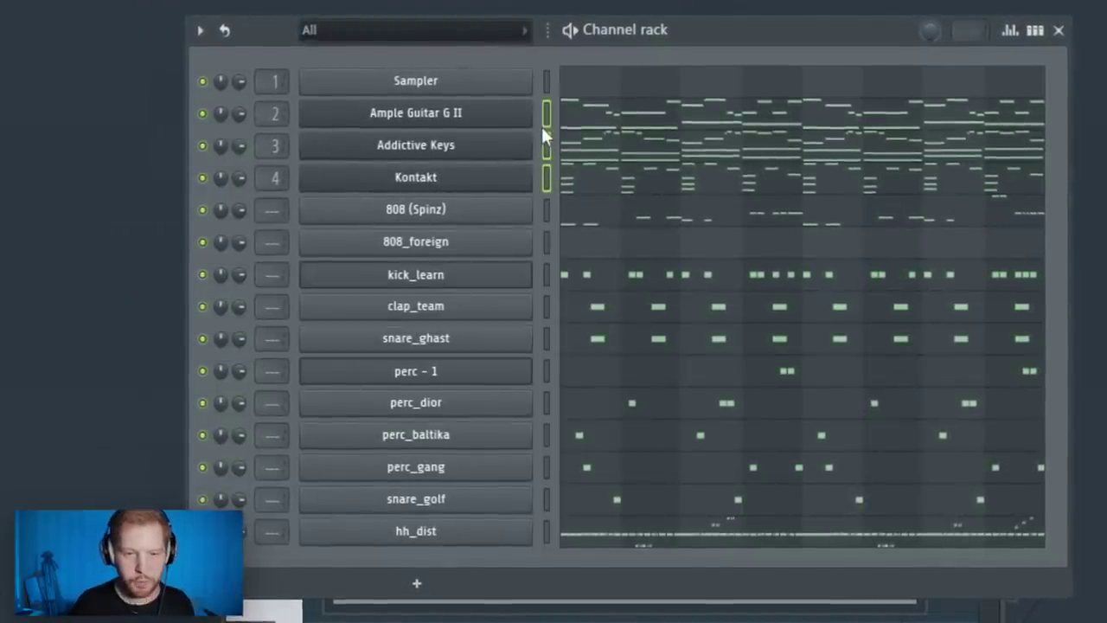
Copy the Ample Guitar G II, Addictive Keys and Kontakt parts into a new pattern and loop the 808_foreign sample using its loop points
key(F4)
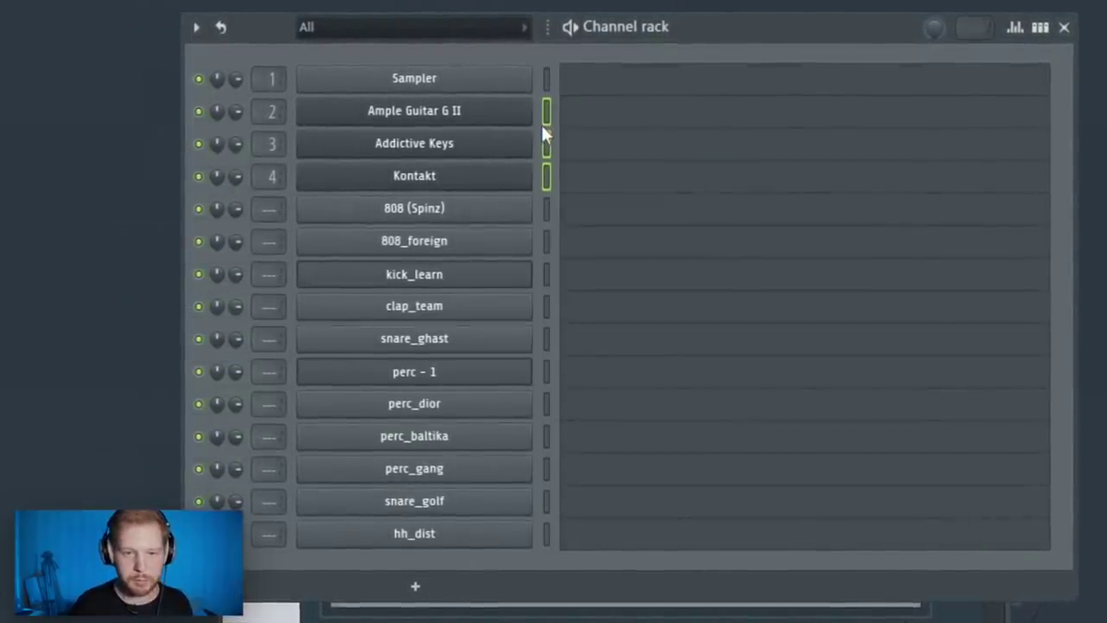
key(ctrl+z)
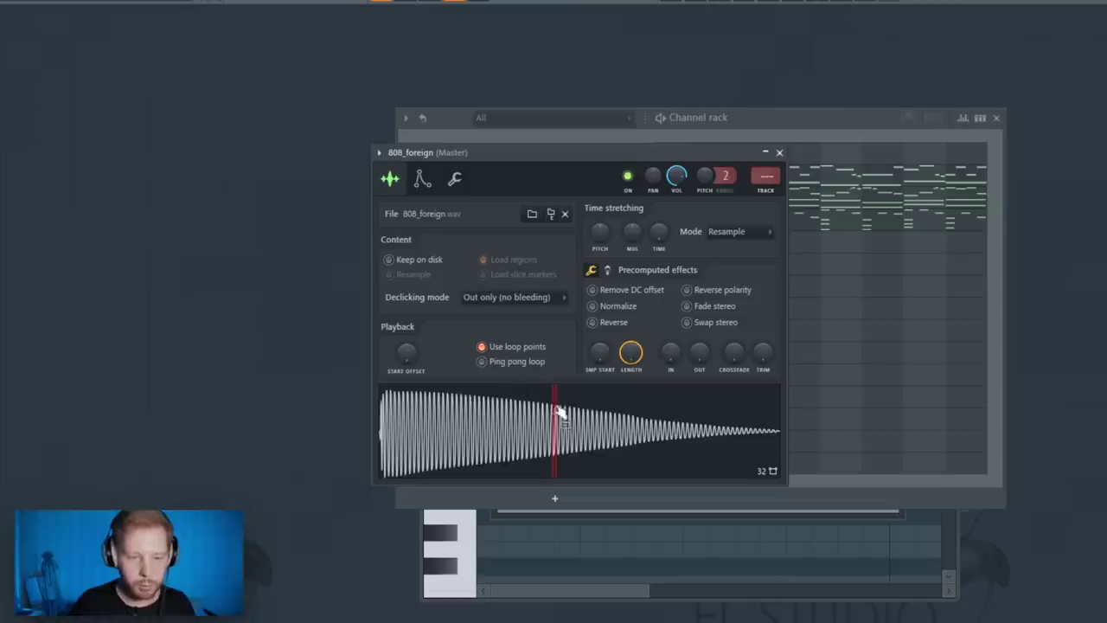
click(780, 153)
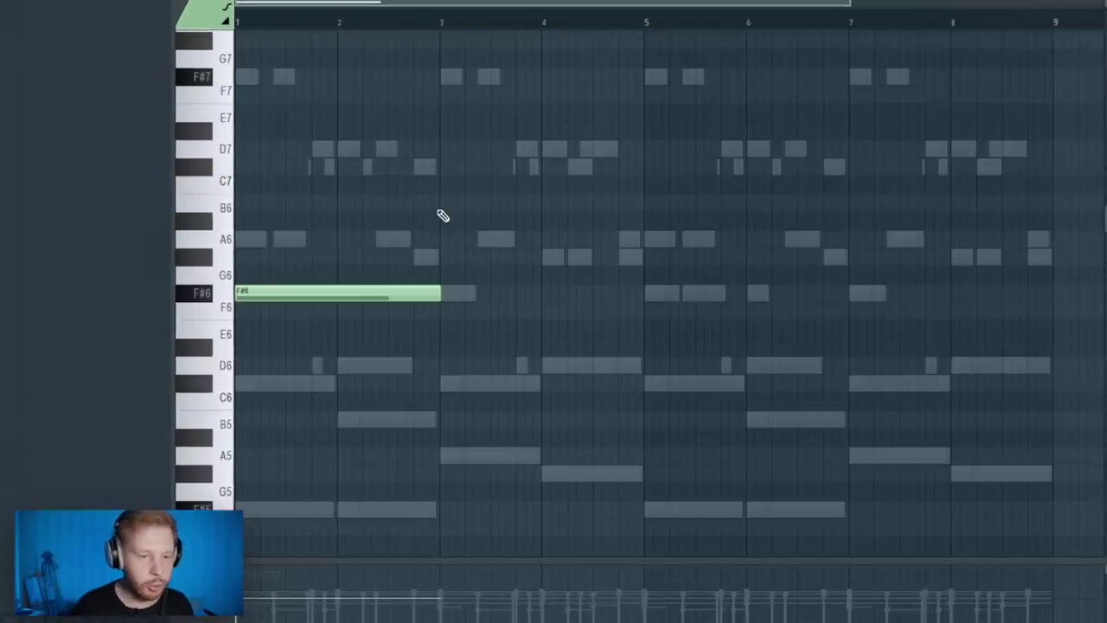
Add a short F#7 slide and a one-beat F#5 slide in bar 1 to the two-bar F#6 808_foreign note and listen
click(520, 37)
scroll(297, 507, up, 2)
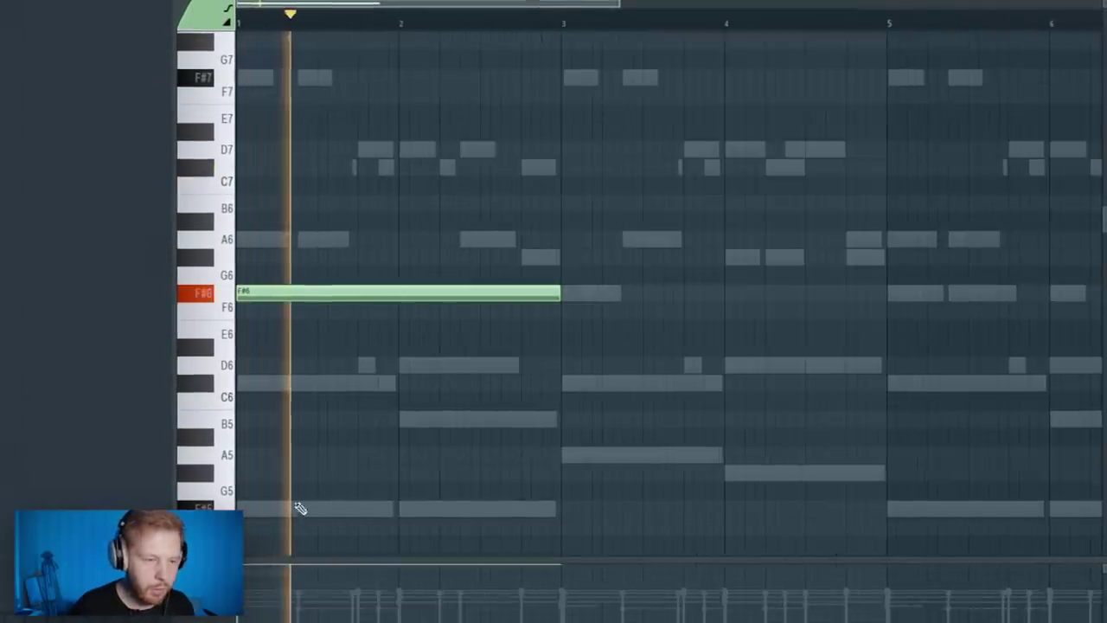
double_click(329, 150)
key(Escape)
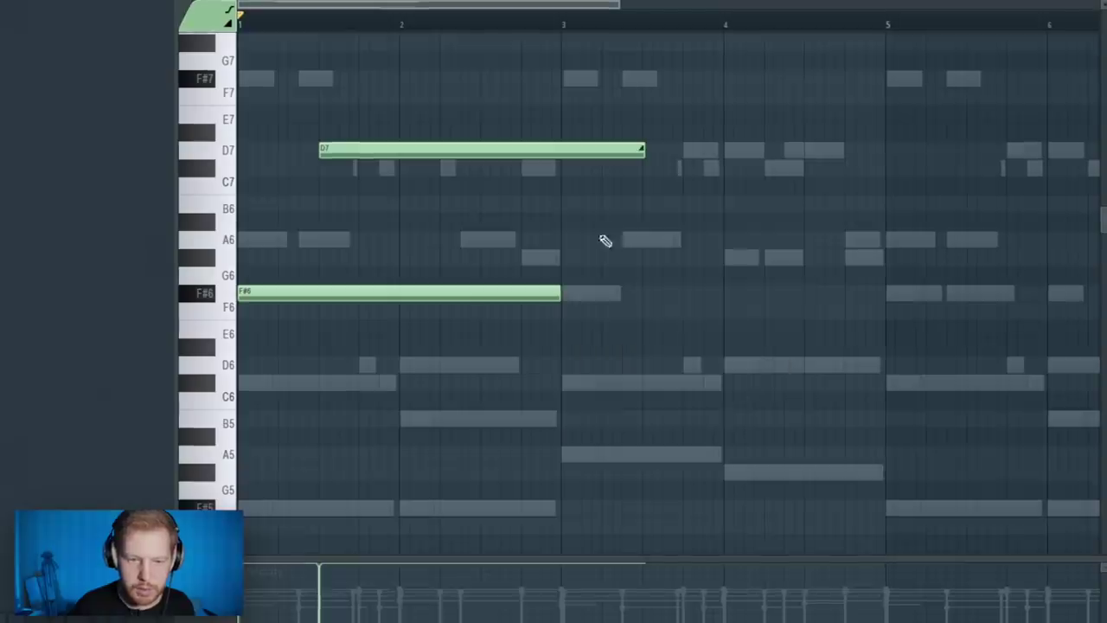
scroll(259, 216, up, 4)
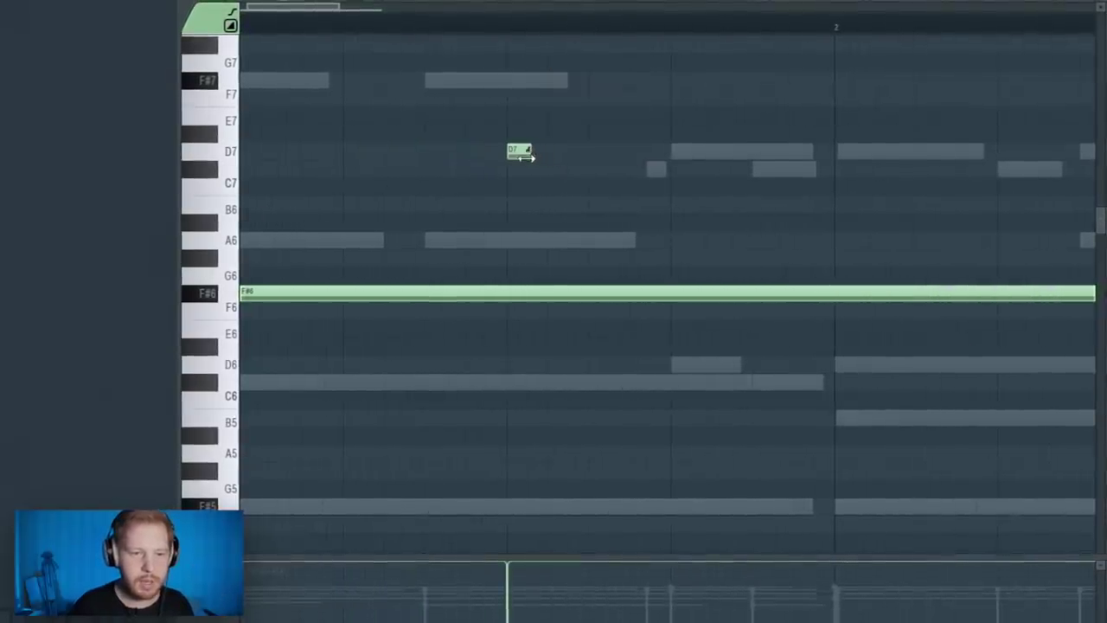
scroll(522, 154, down, 2)
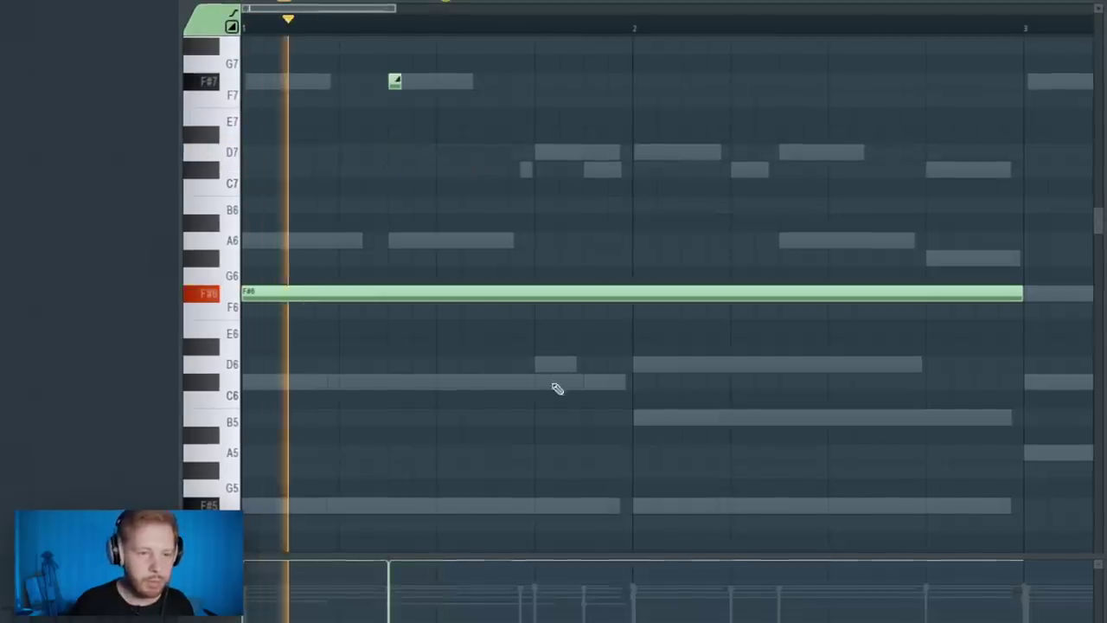
key(space)
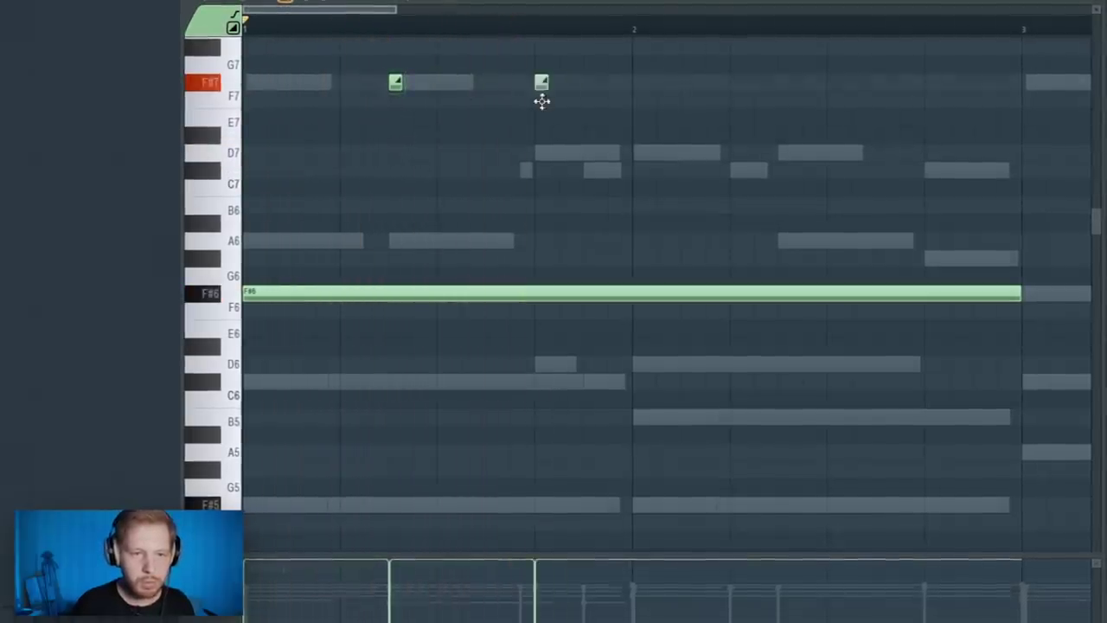
drag(541, 101, 560, 497)
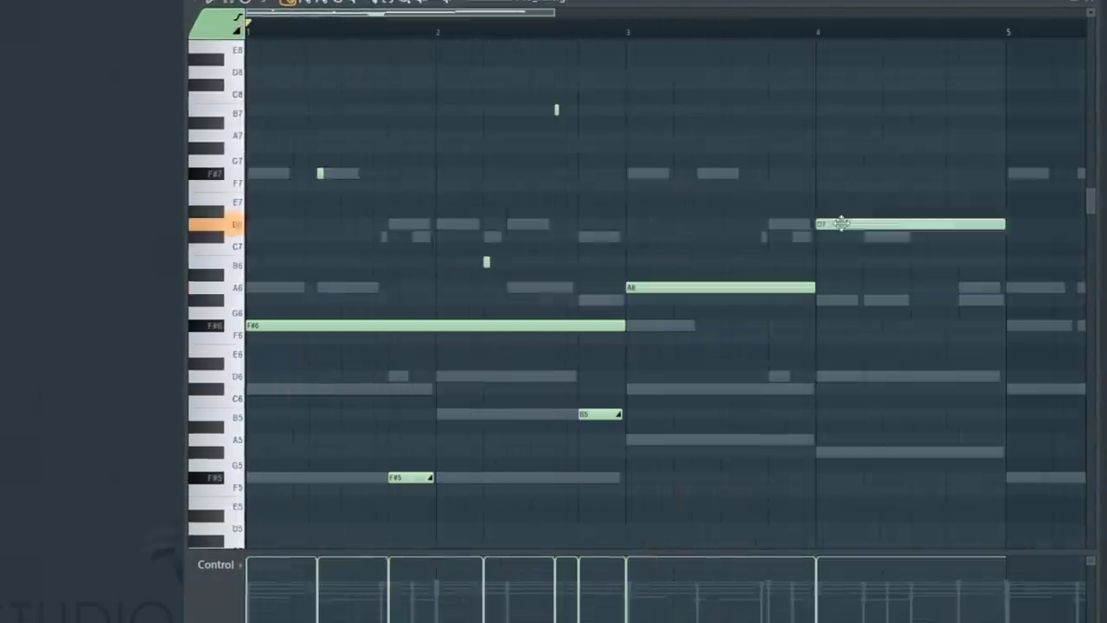
Complete the 808 line with A6 in bar 3, C#7 in bar 4 and short slide notes, and repeat it in bars 5 to 8
key(space)
key(space)
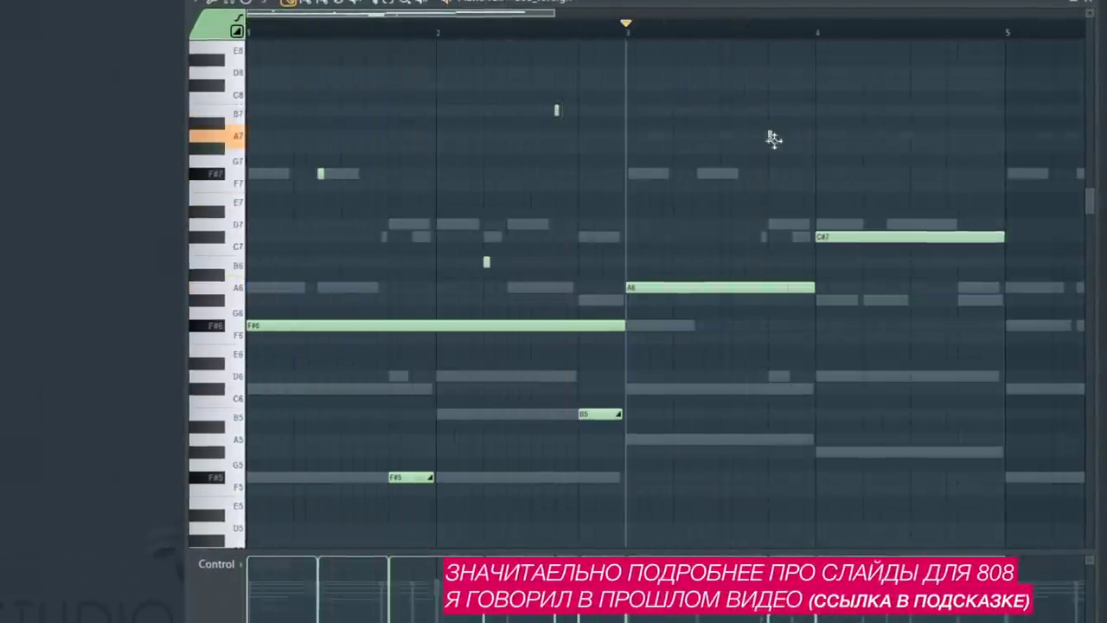
scroll(773, 136, up, 2)
drag(508, 140, 689, 90)
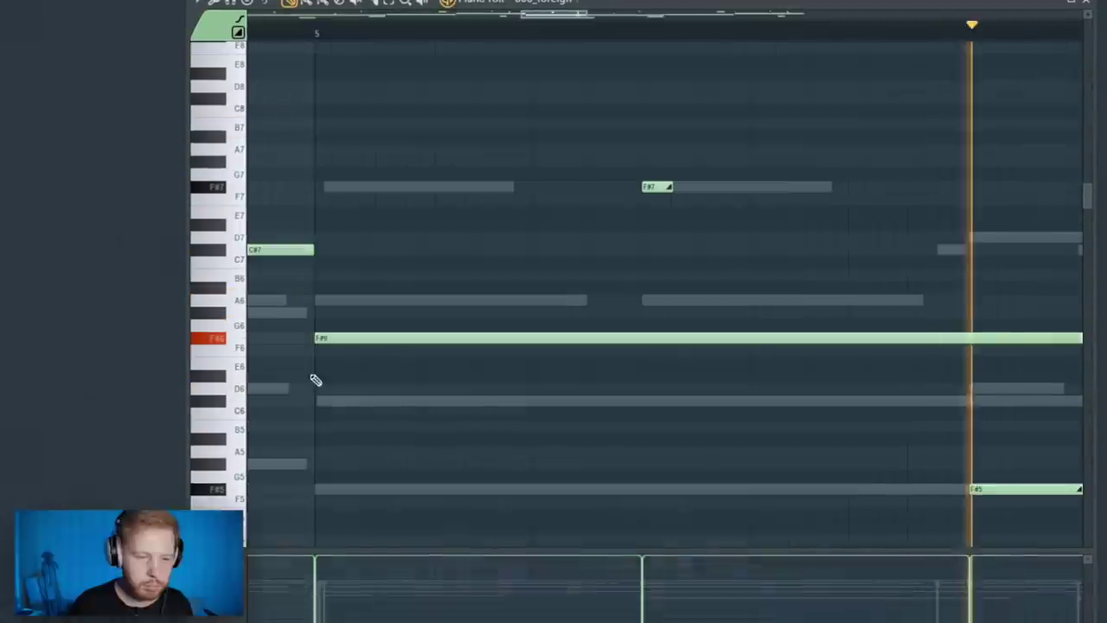
Transpose the entire eight-bar 808_foreign line down one octave and close its note editor
key(space)
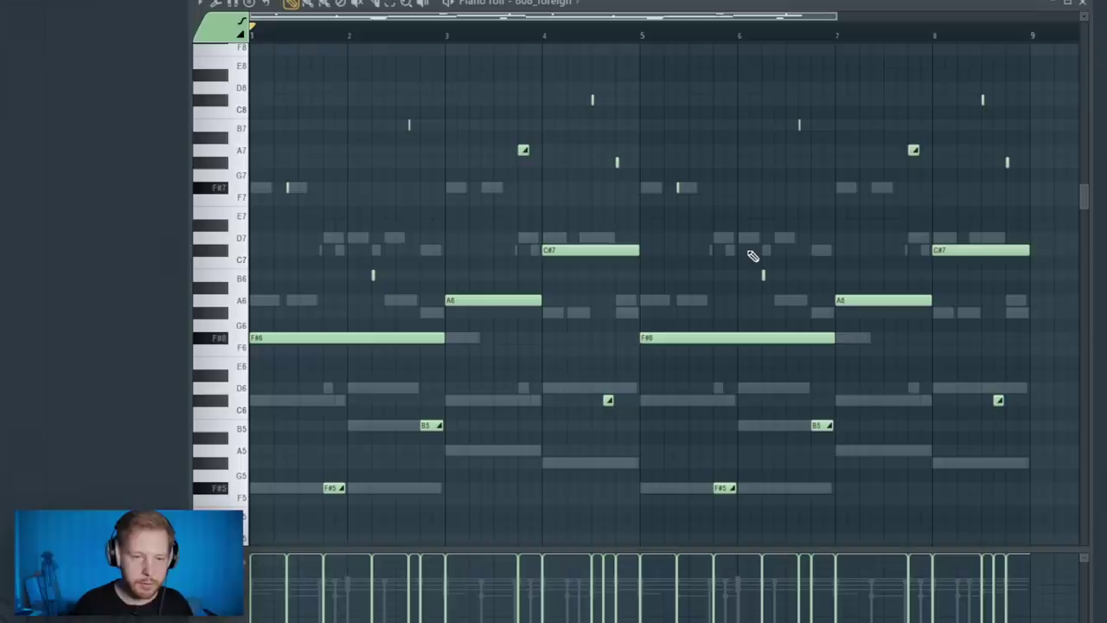
key(ctrl+Down)
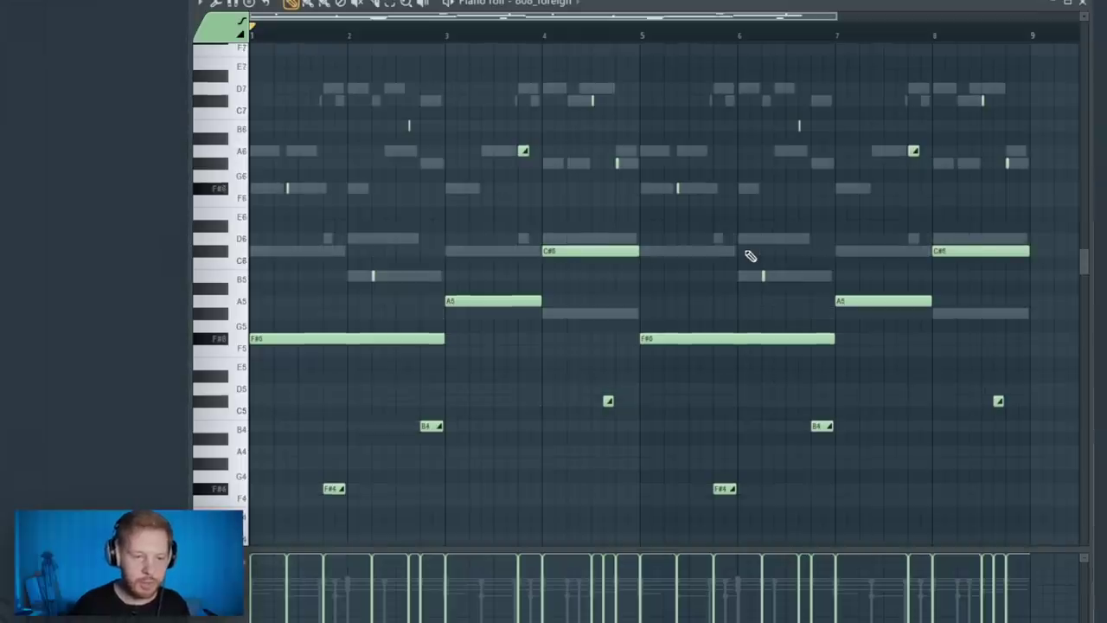
click(1083, 4)
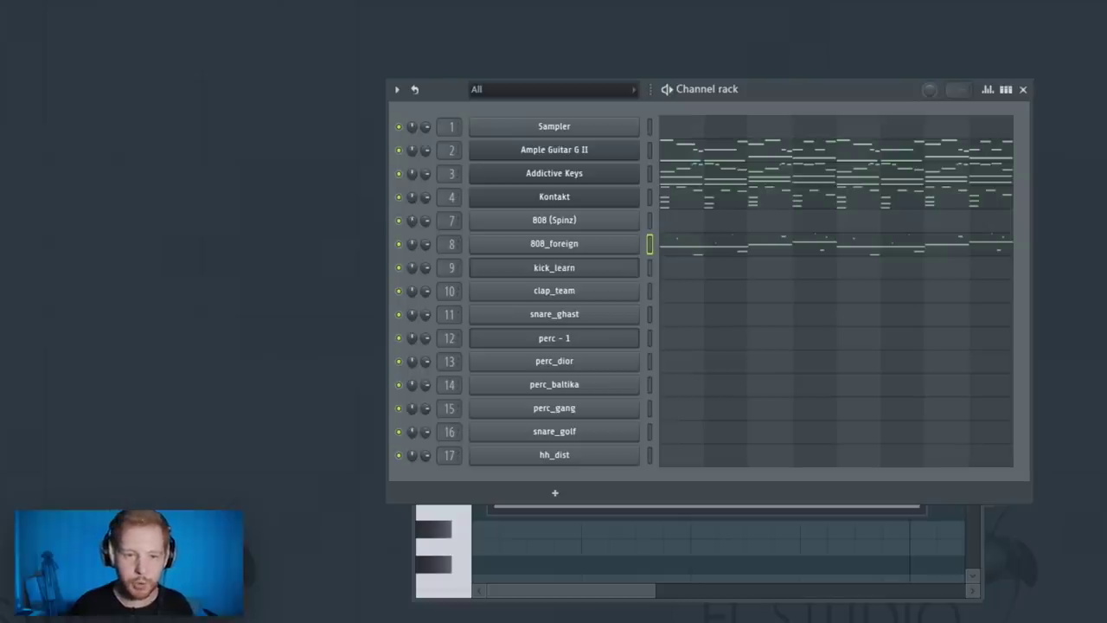
Insert RC-20 Retro Color in slot 2 of the 808_foreign mixer track and load its Bass Talk preset
key(F9)
click(987, 218)
mouse_move(992, 234)
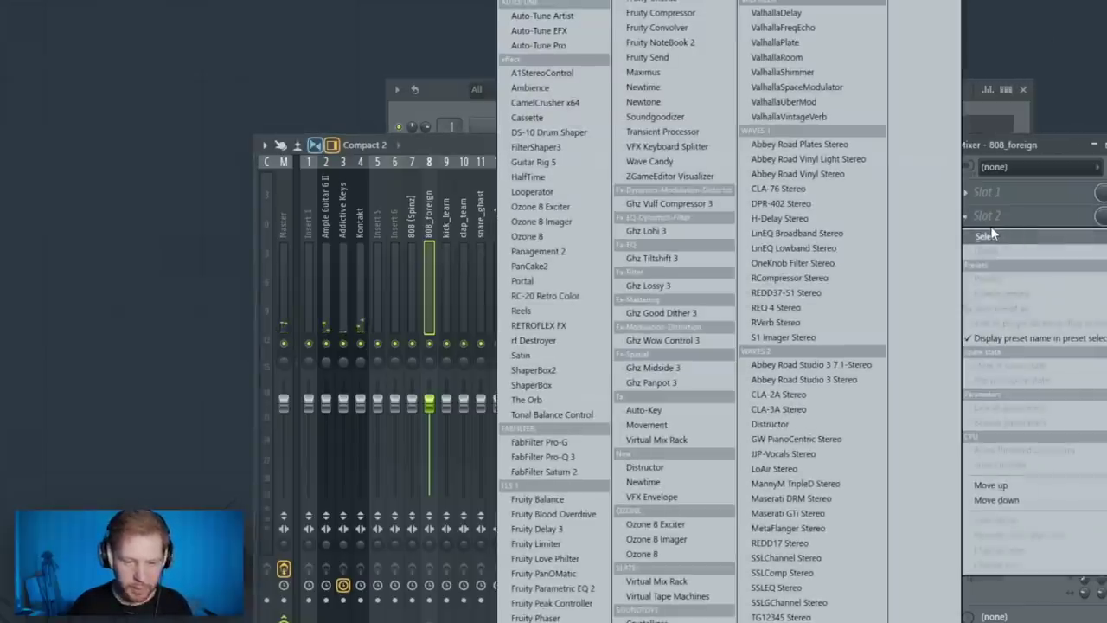
click(580, 298)
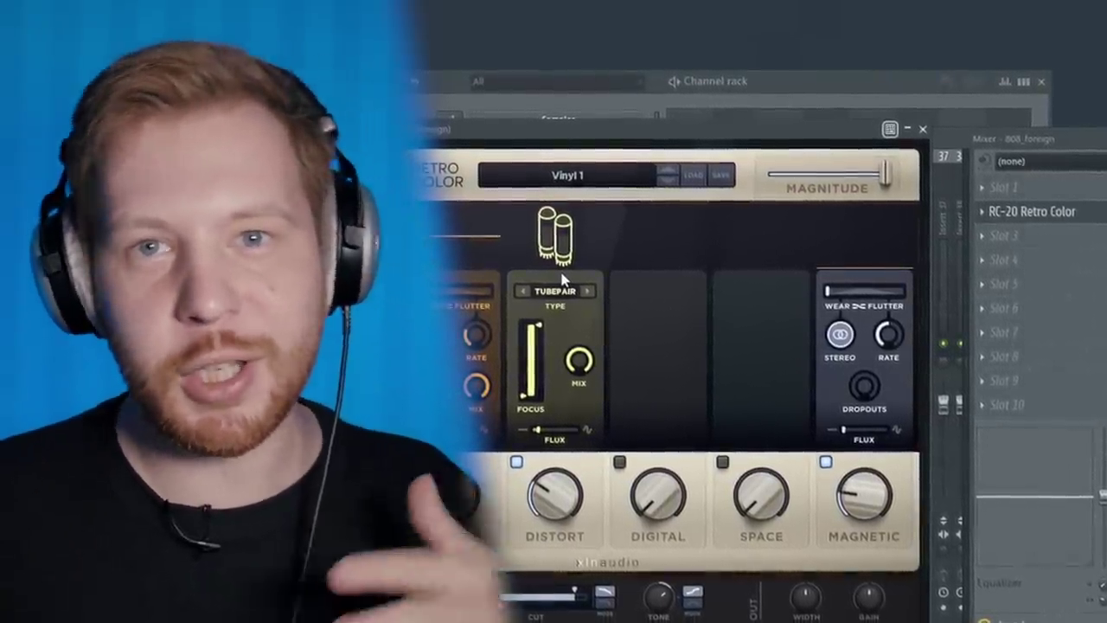
click(554, 167)
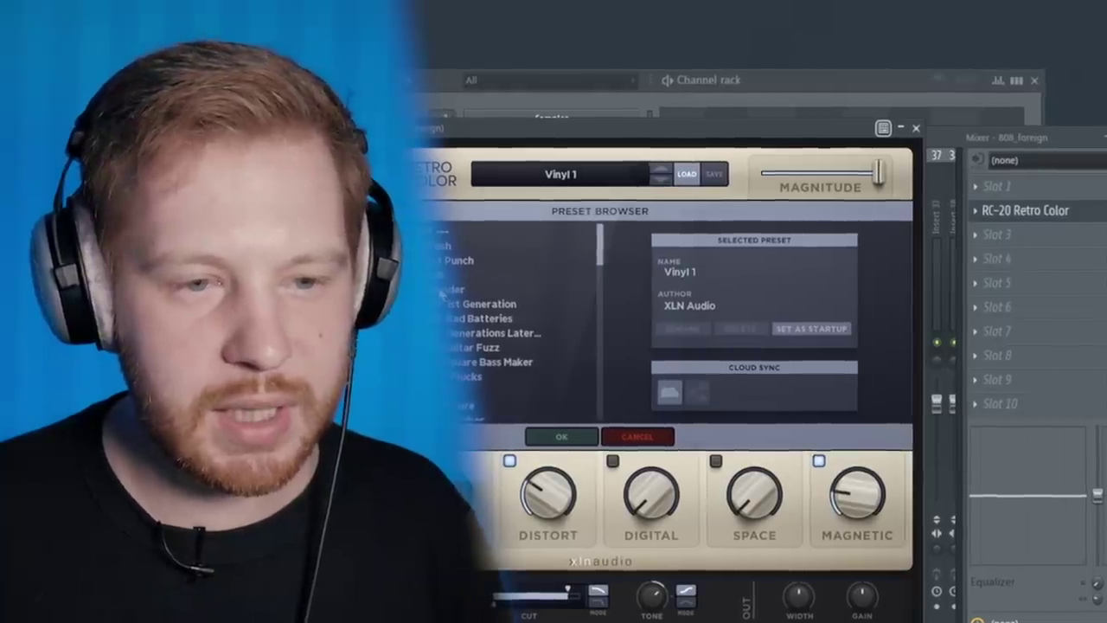
click(460, 288)
click(581, 436)
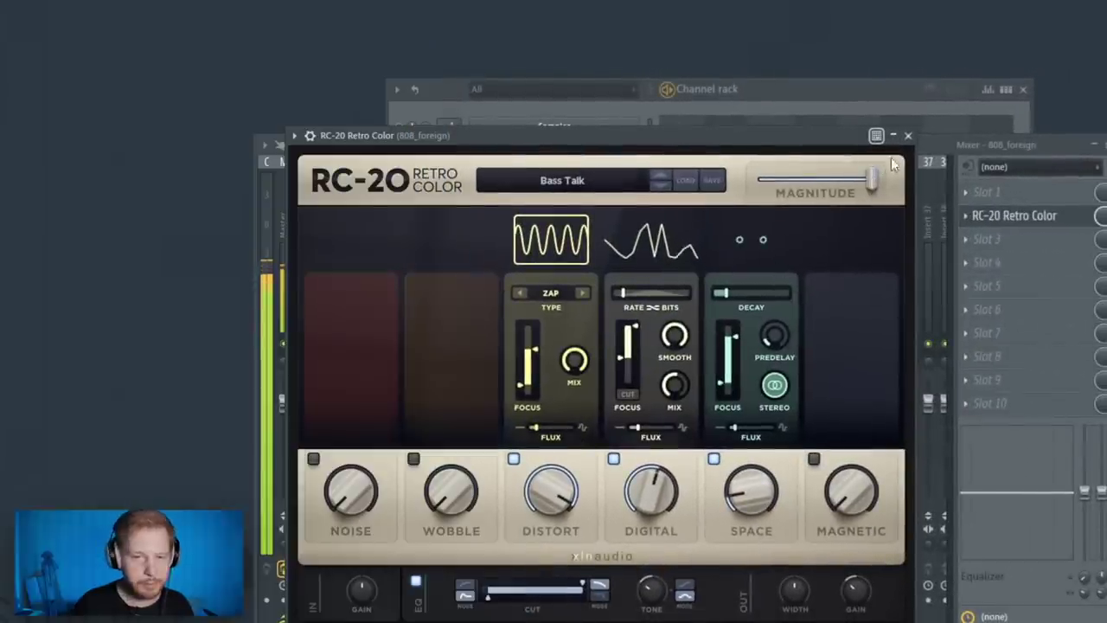
click(908, 137)
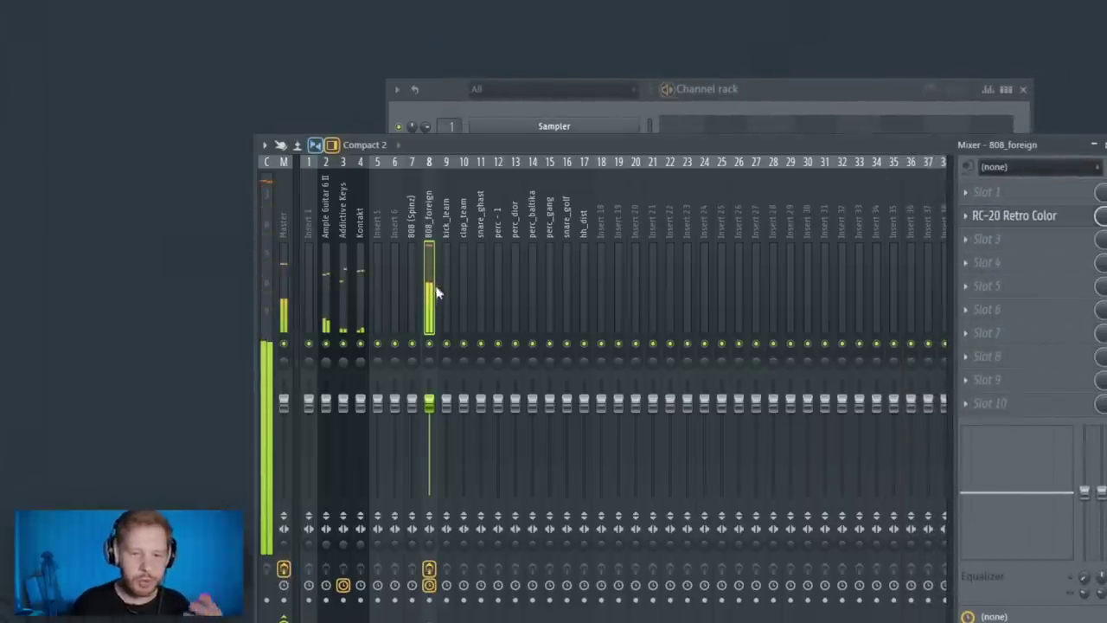
Insert Fruity Limiter in slot 3 of the 808_foreign mixer track and lower its compressor threshold
click(1006, 263)
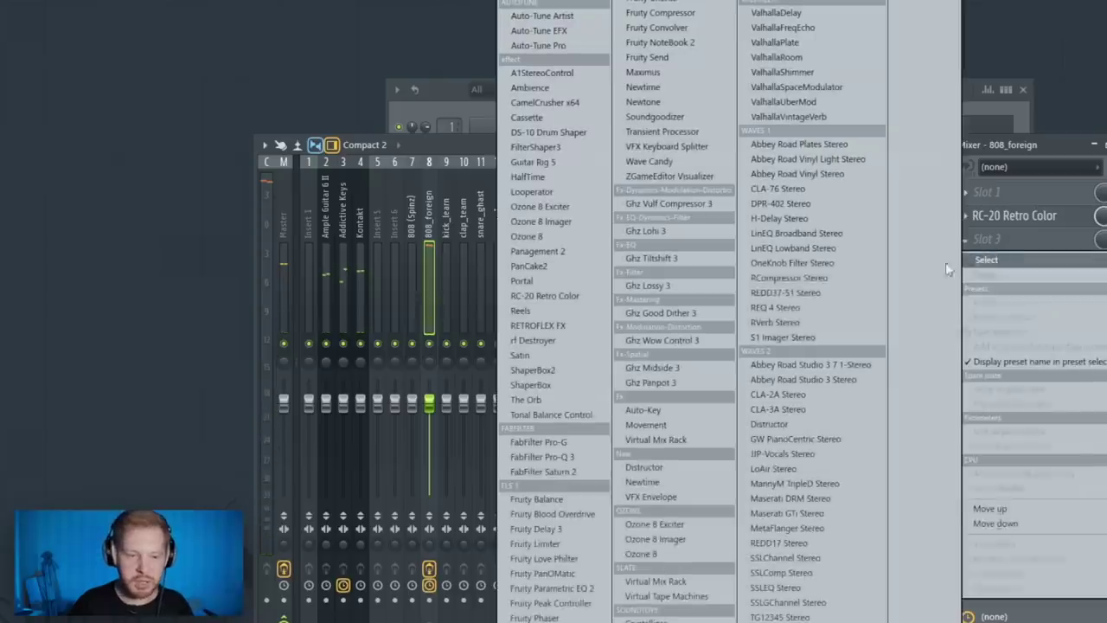
click(556, 542)
drag(547, 307, 604, 313)
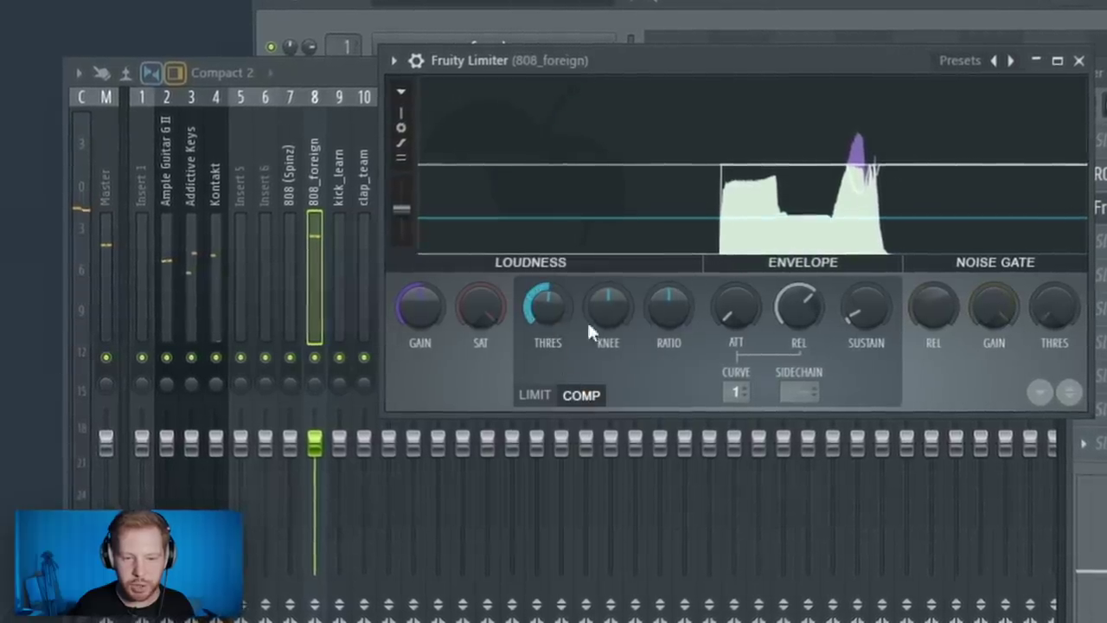
click(1078, 61)
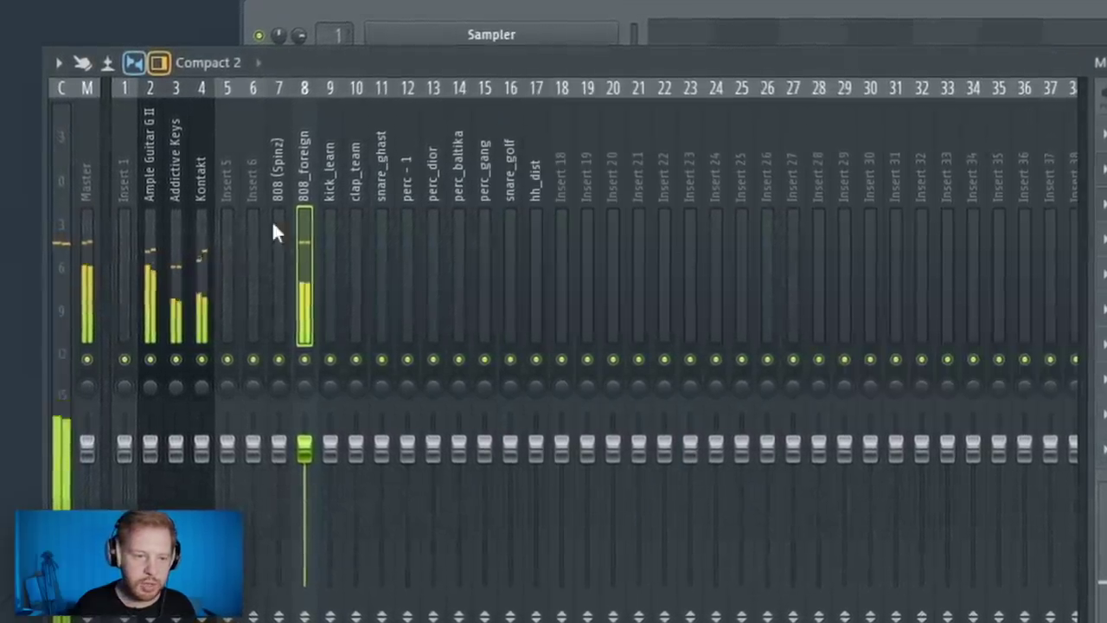
Split Pattern 4 by channel and lay out the separate instrument patterns in the playlist
key(F6)
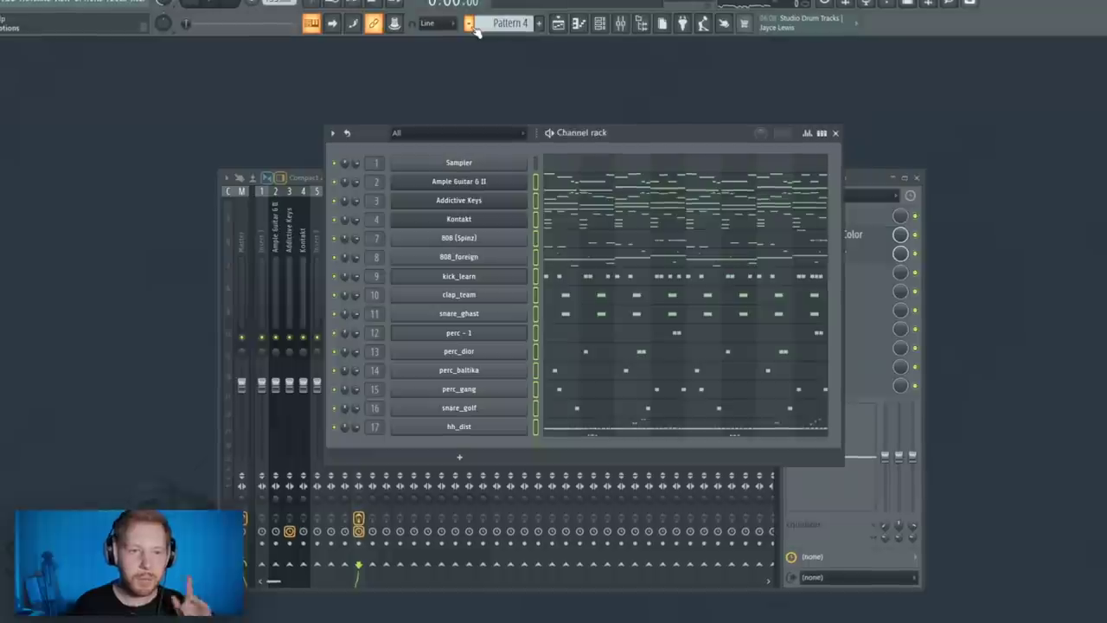
click(469, 24)
click(567, 227)
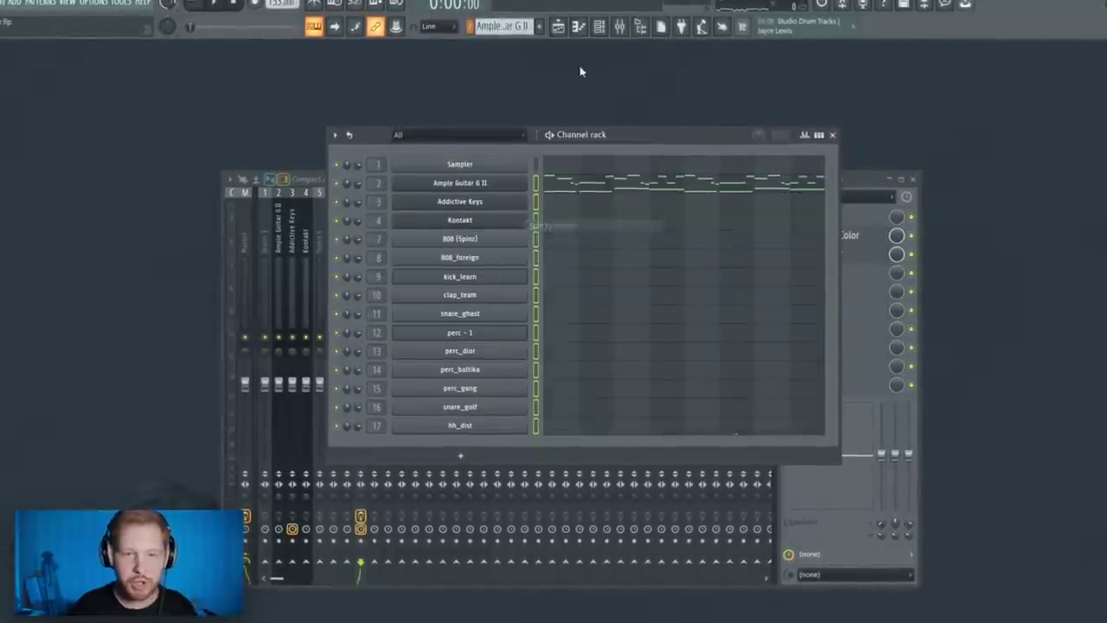
click(557, 26)
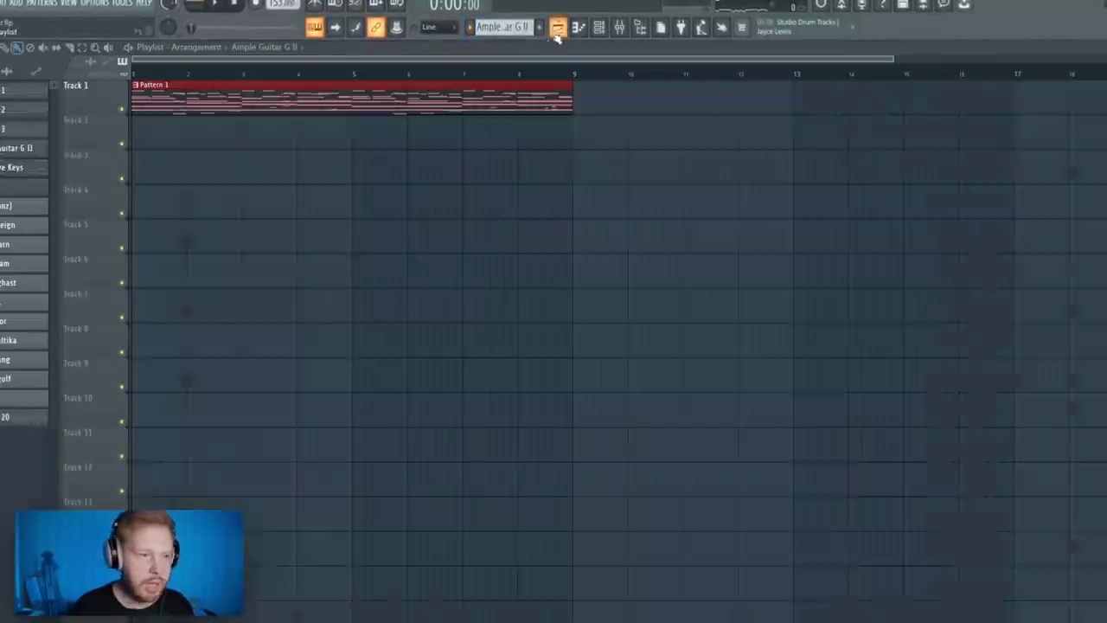
shift+click(13, 405)
drag(13, 405, 326, 173)
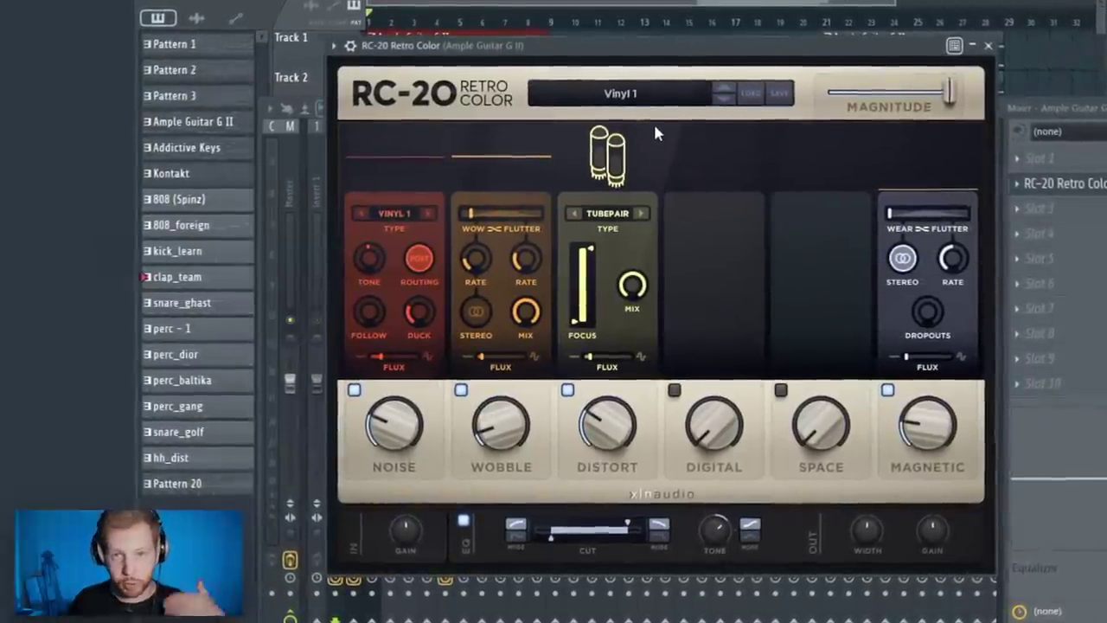
Turn off Noise and Wobble and raise Distort in RC-20 Retro Color on the Ample Guitar G II track
click(352, 390)
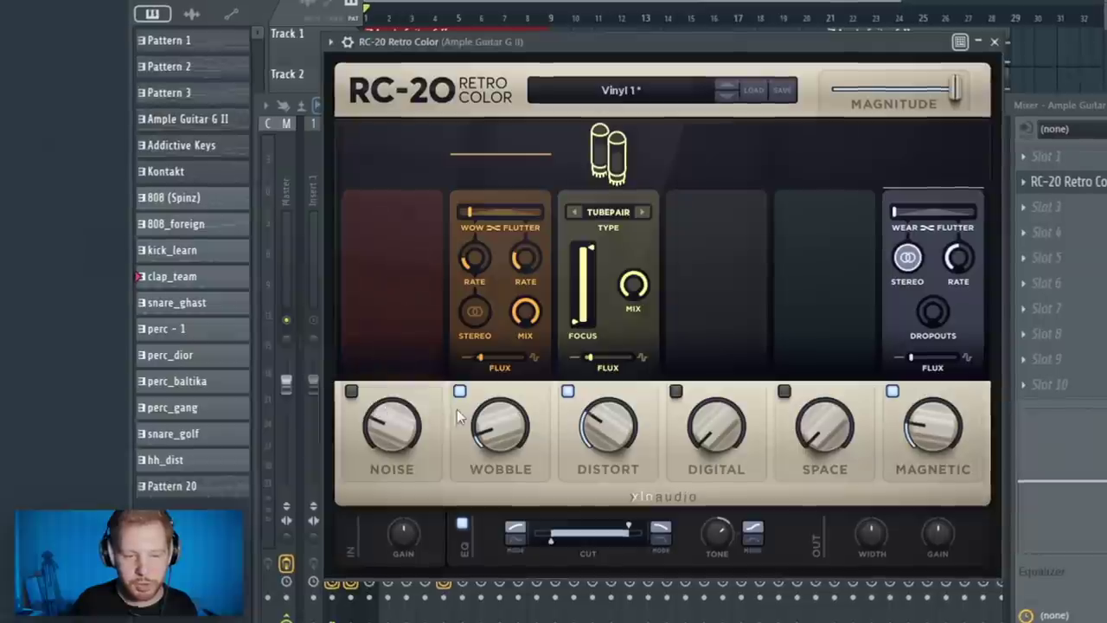
click(459, 390)
mouse_move(611, 420)
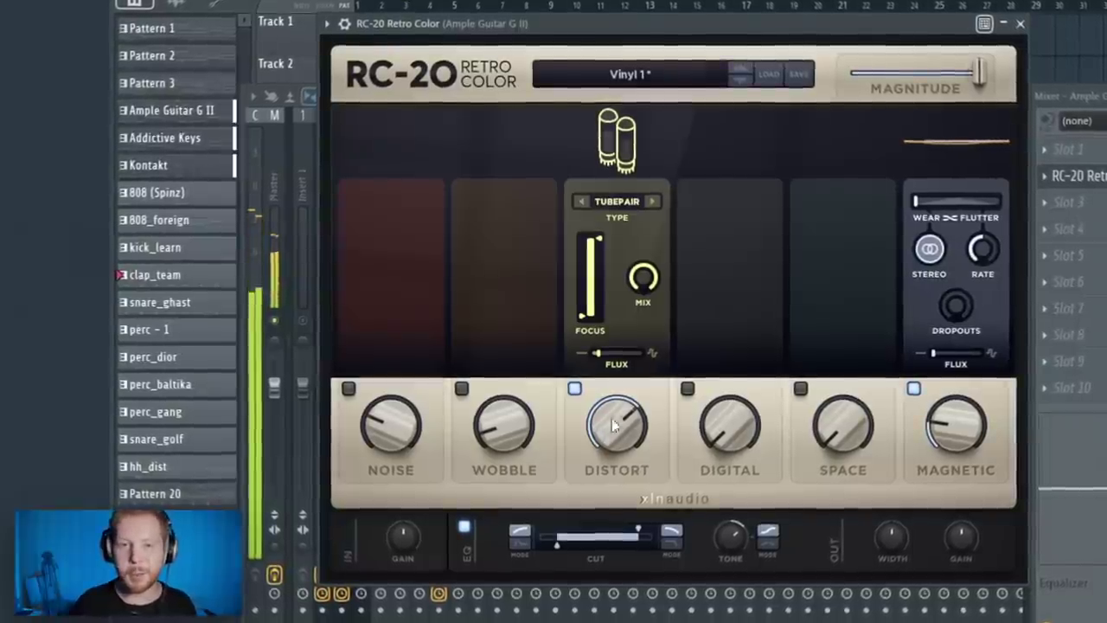
Insert The Orb in slot 5 of the Ample Guitar G II mixer track
click(1081, 258)
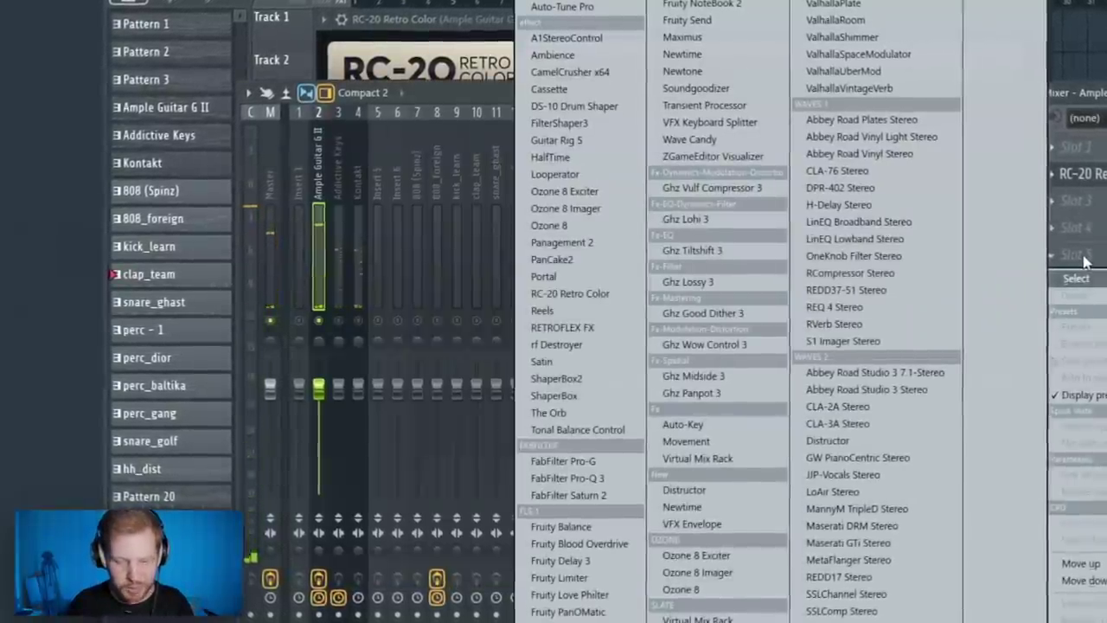
click(550, 413)
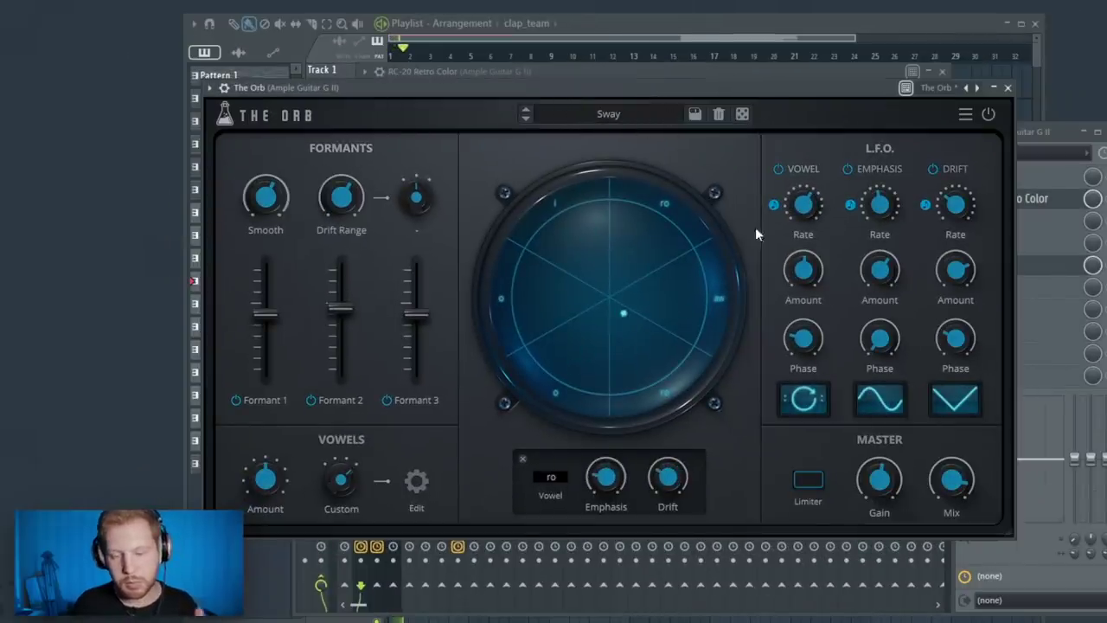
click(1006, 88)
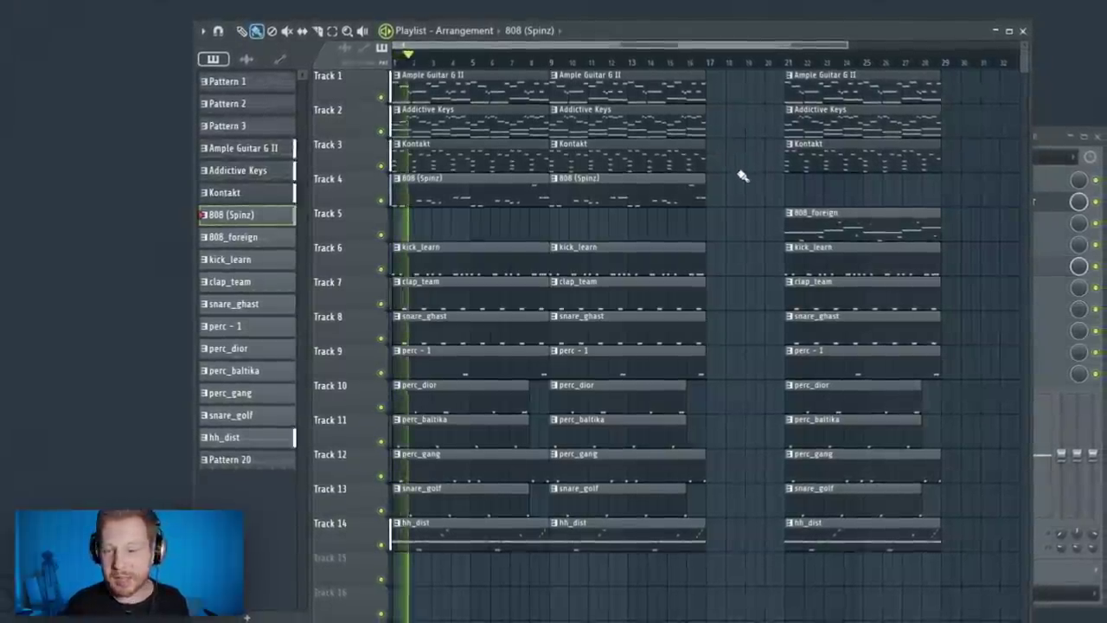
Play the beat with the mixer in view and inspect Ozone 8 Imager on the 808_foreign track
click(1047, 147)
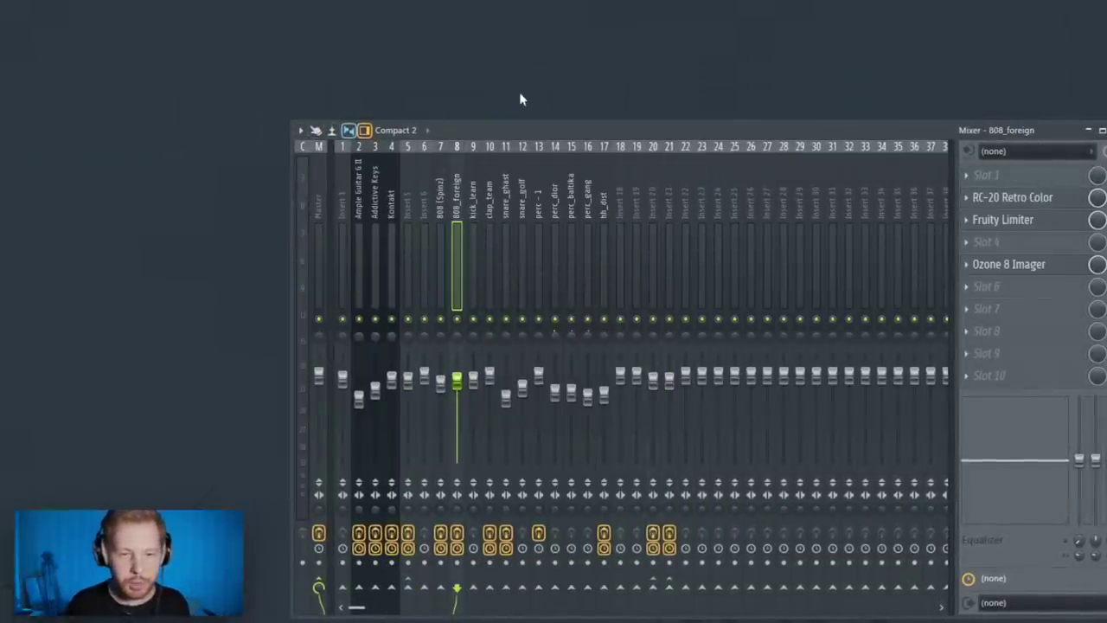
key(space)
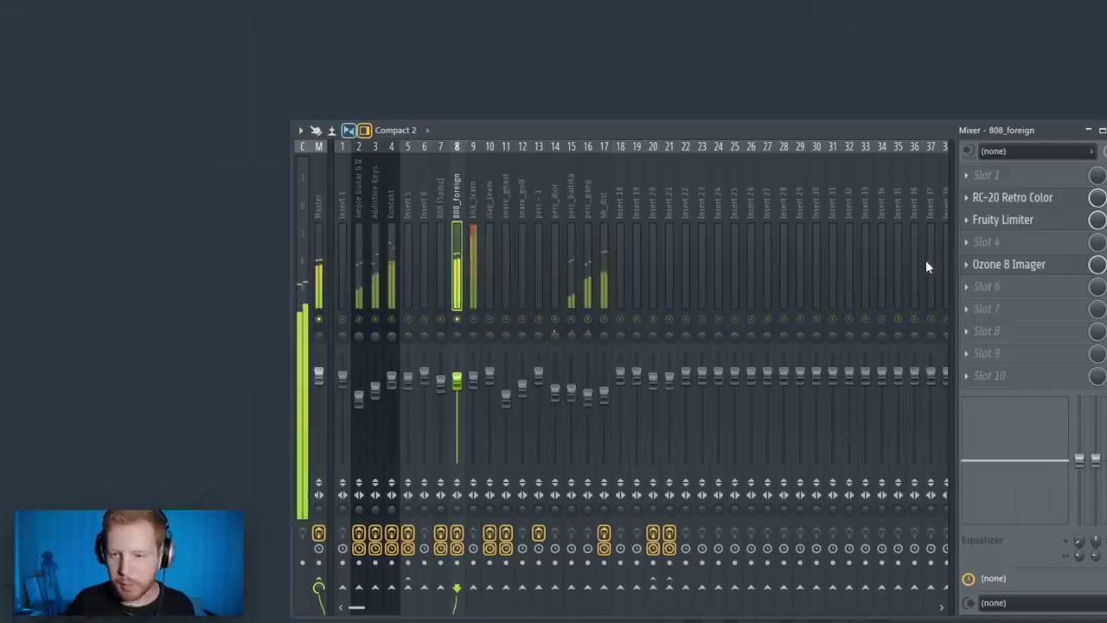
click(1009, 265)
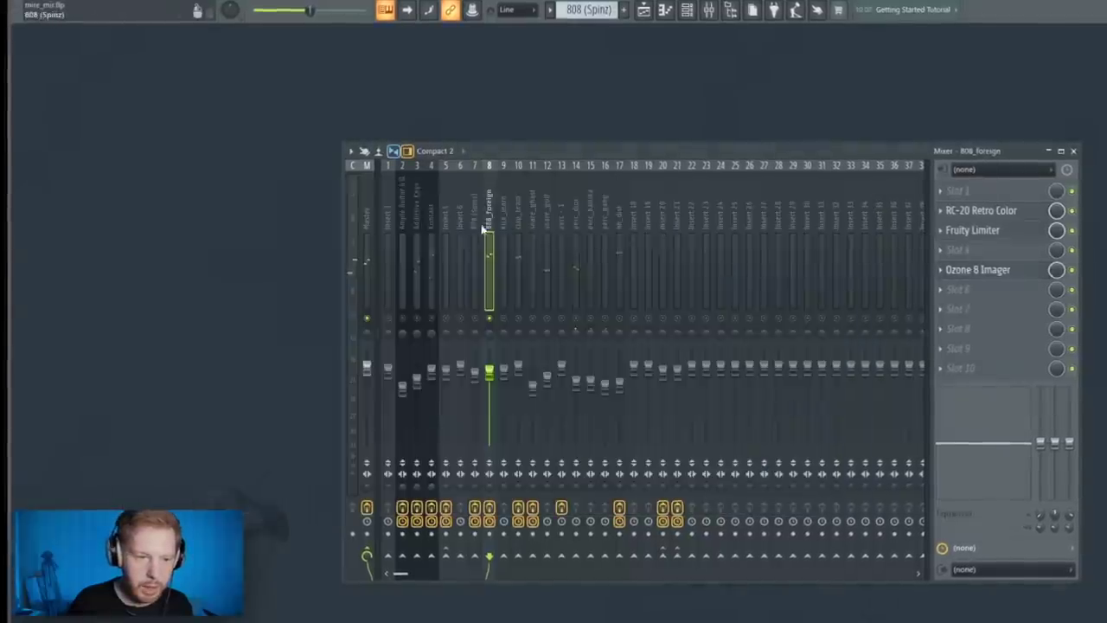
Review the Decapitator drive and Ozone 8 Imager stereo width settings on the 808 (Spinz) mixer track
click(476, 317)
click(462, 210)
click(475, 225)
click(1003, 211)
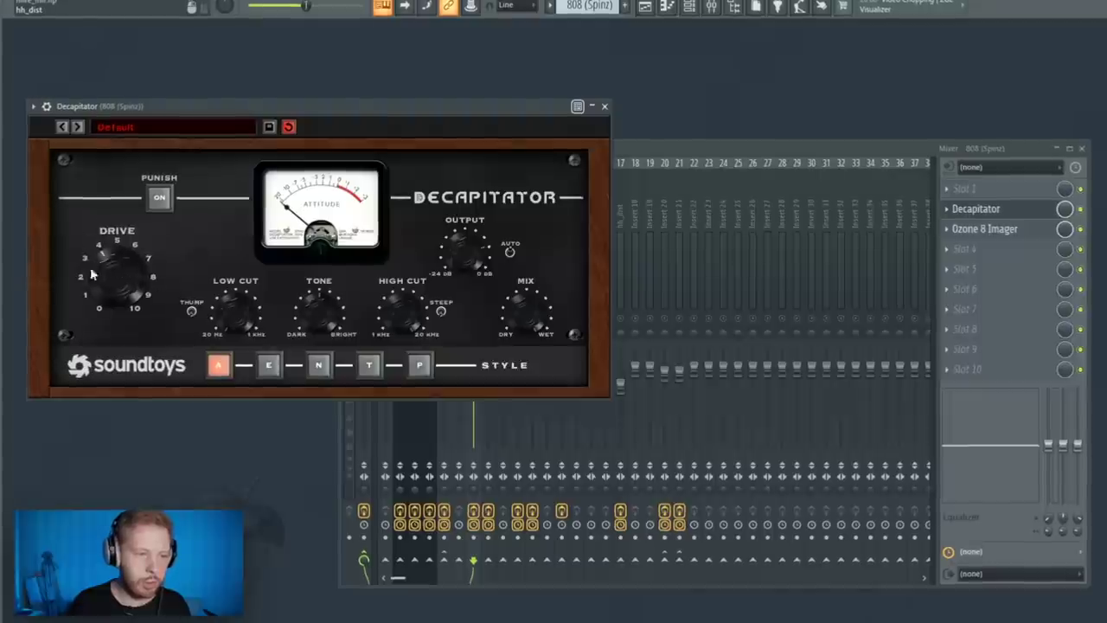
drag(254, 106, 621, 128)
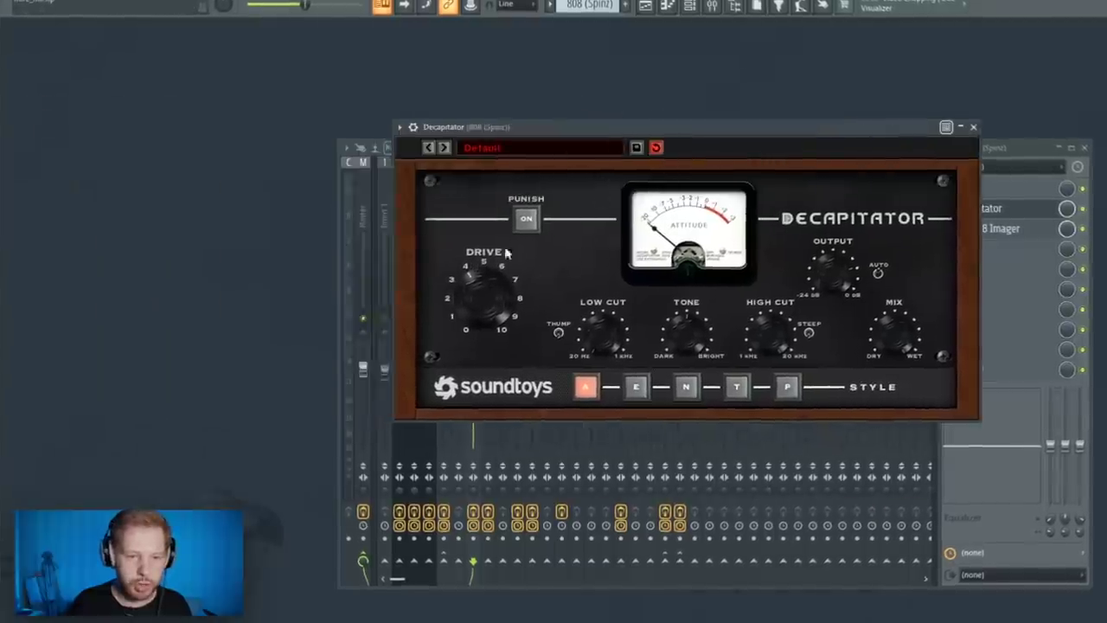
click(975, 126)
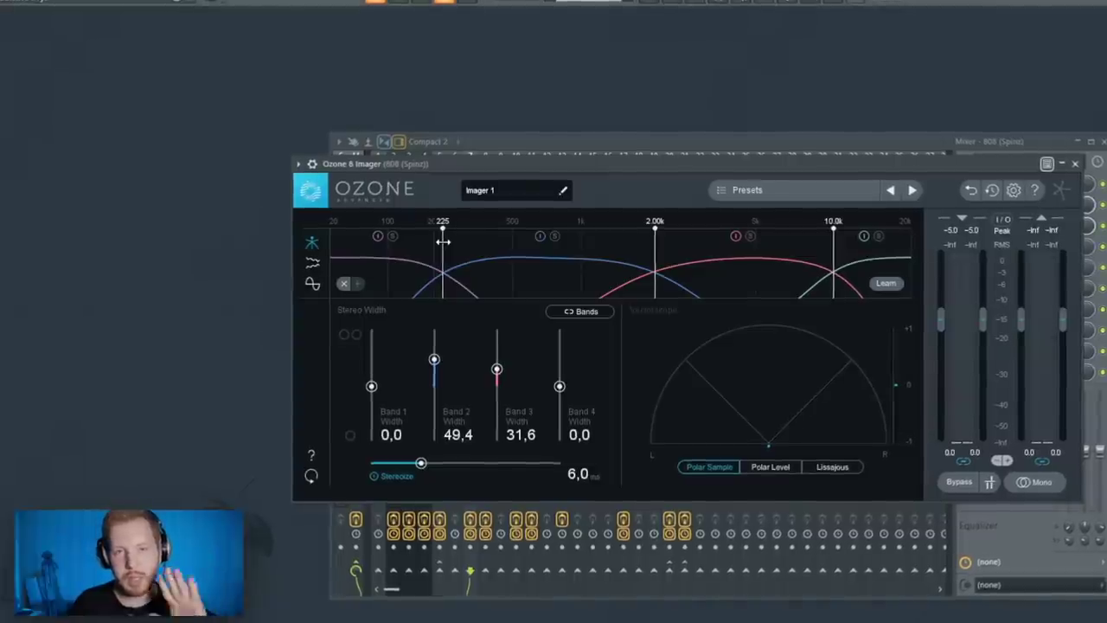
click(1077, 163)
Examine the Ozone 8 Imager band widths on the clap_team mixer track
click(498, 206)
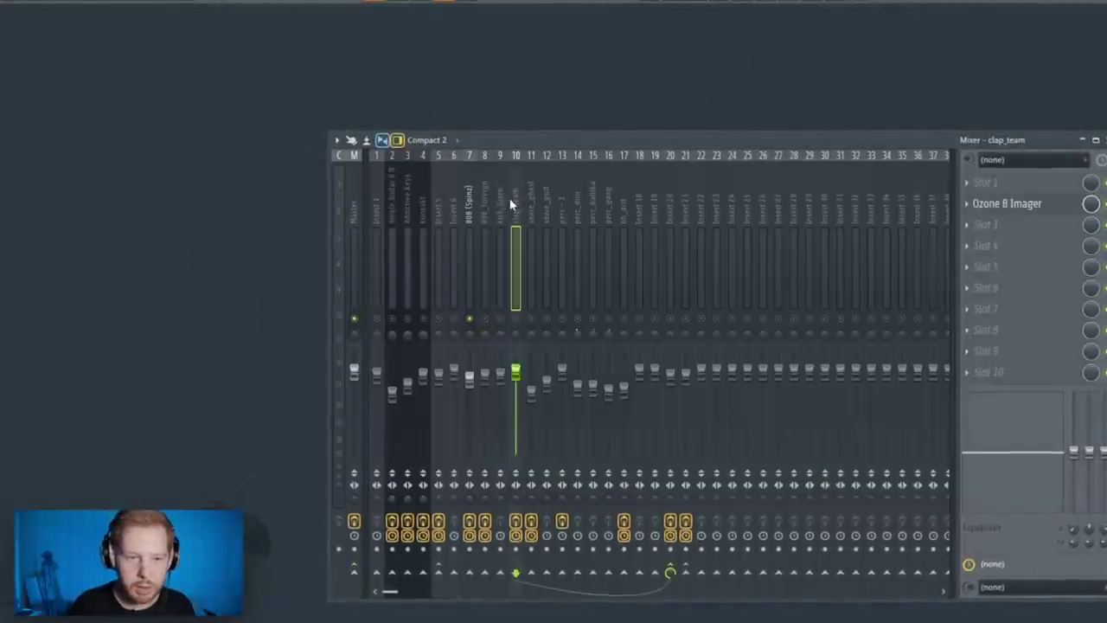
click(1021, 207)
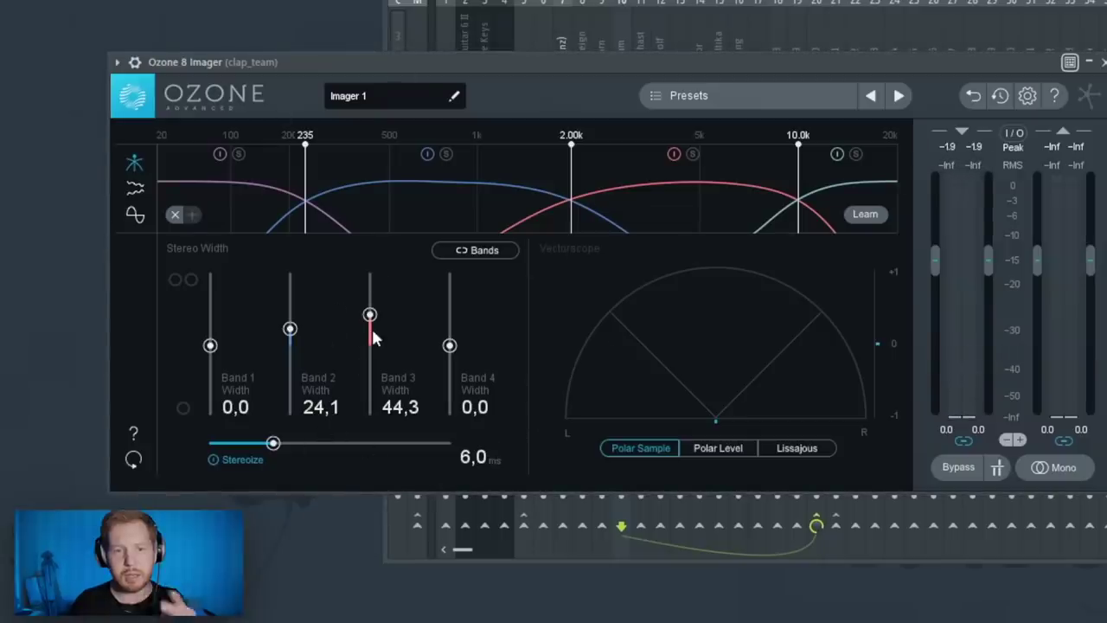
drag(574, 67, 684, 58)
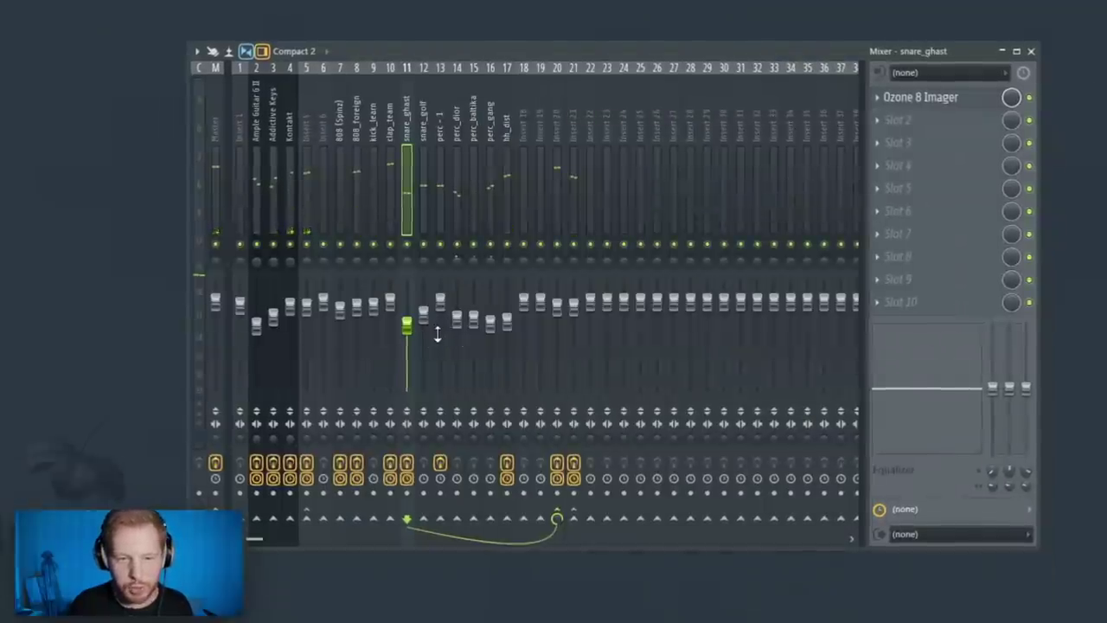
Check the effect chains of snare_golf and perc - 1, and examine the Ozone 8 Imager settings on hh_dist
click(424, 138)
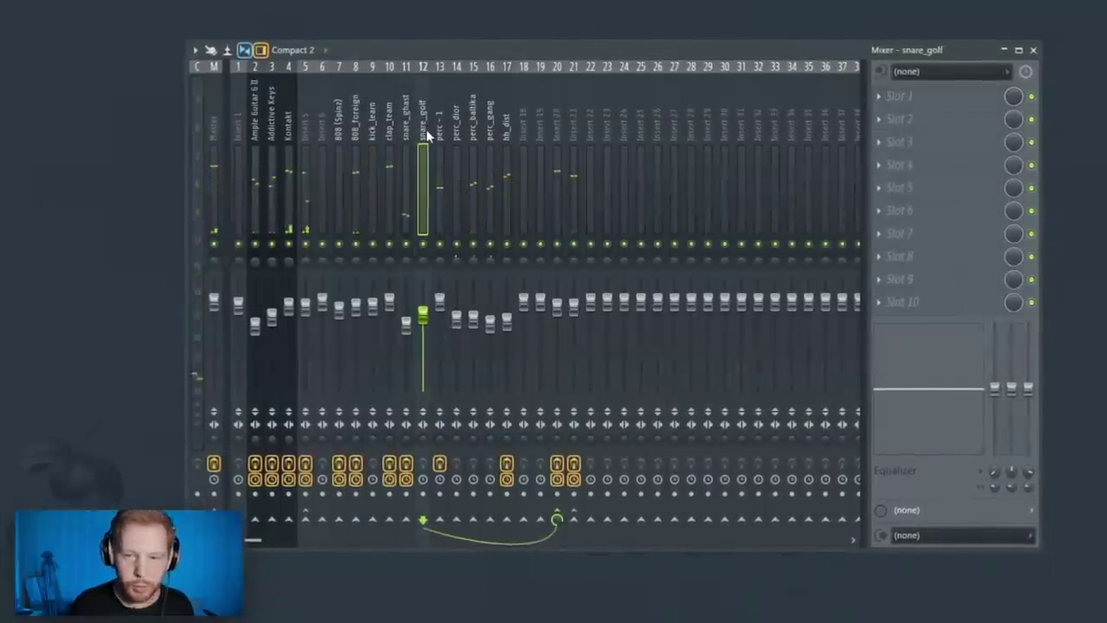
click(439, 181)
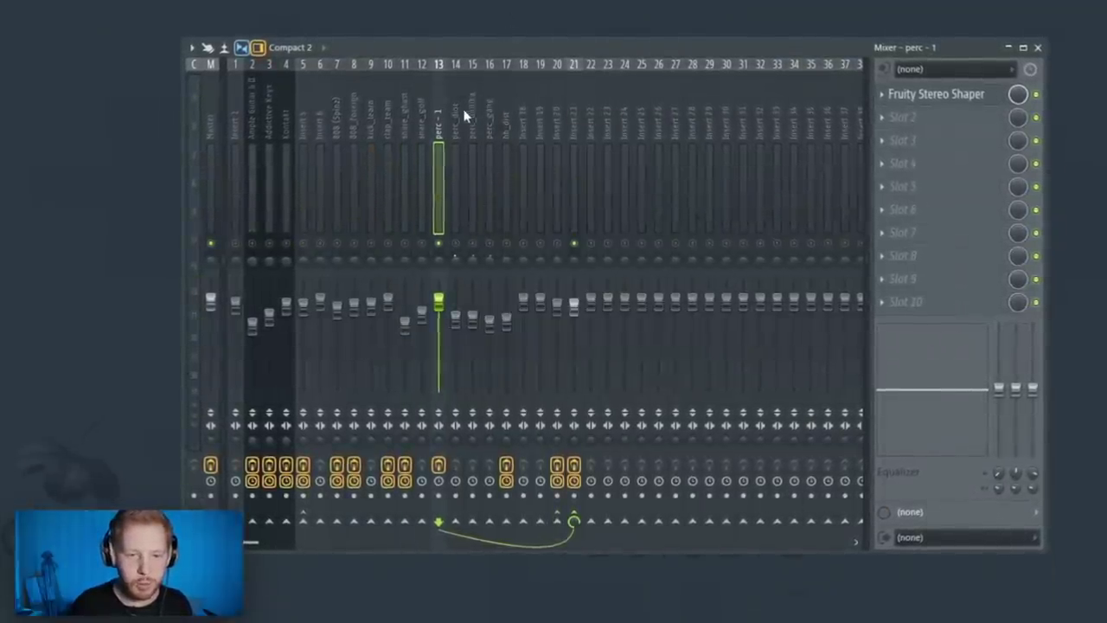
click(510, 216)
click(500, 147)
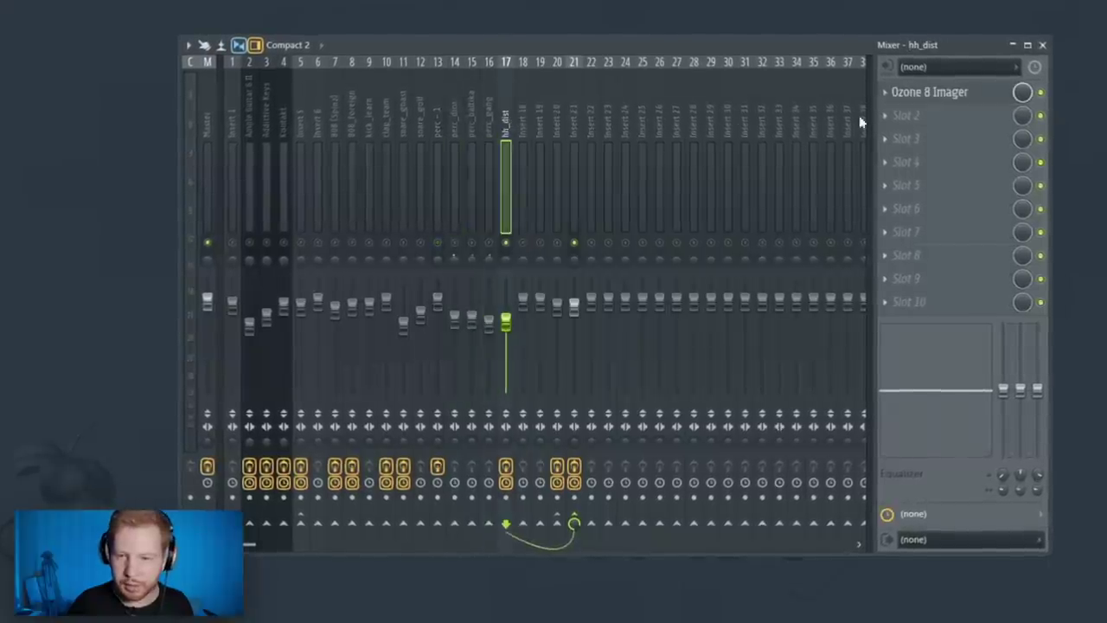
click(920, 92)
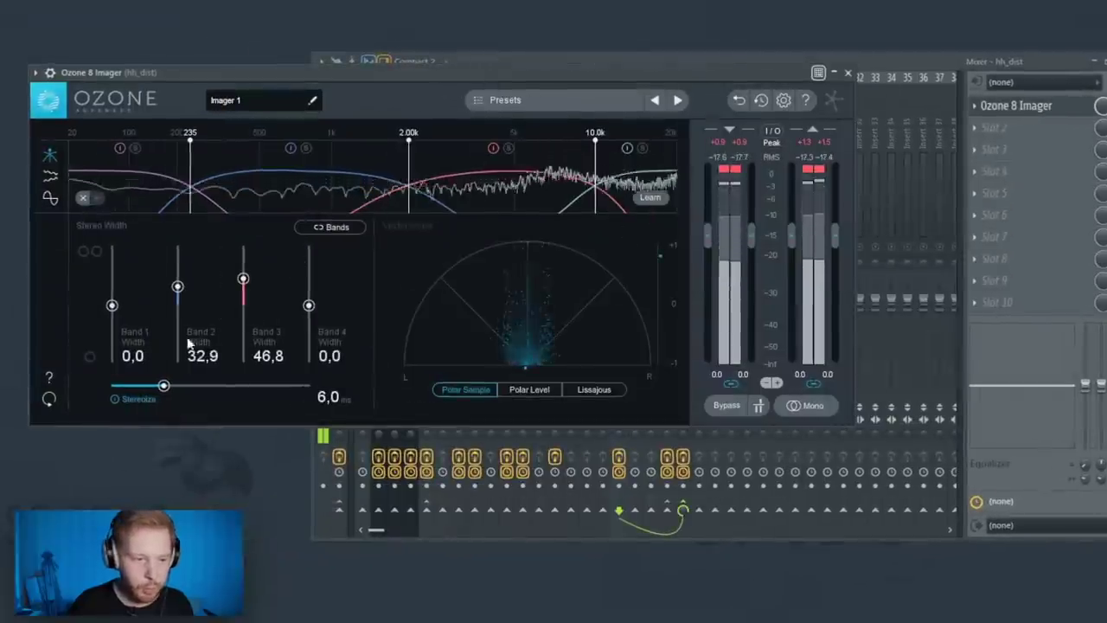
key(Escape)
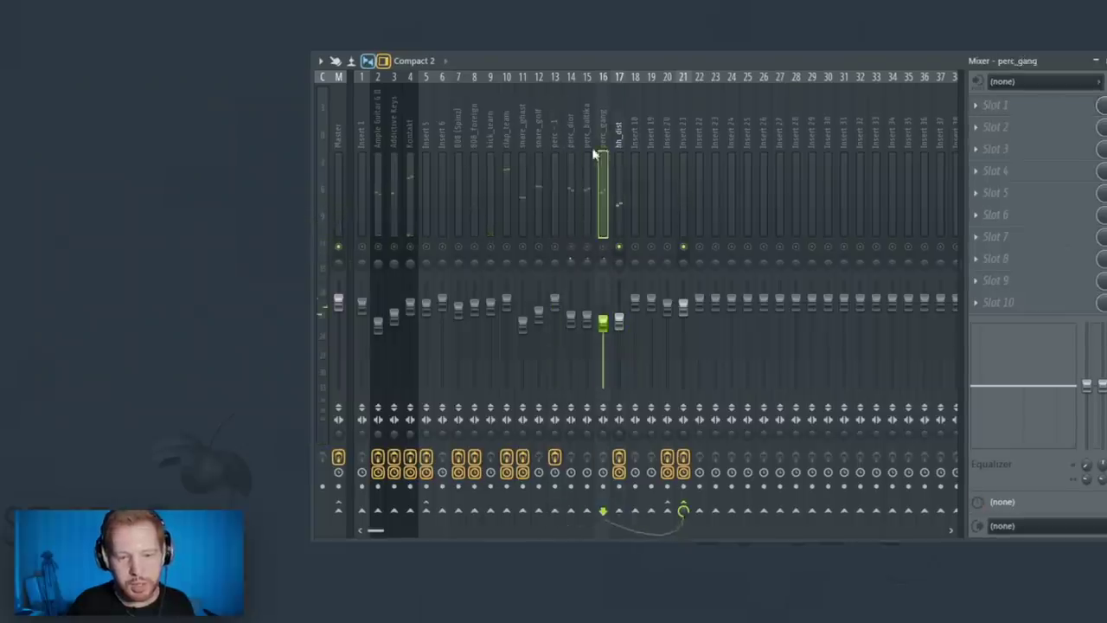
Examine the Center Stereo plugin's center and sides levels on the Insert 21 bus
click(683, 199)
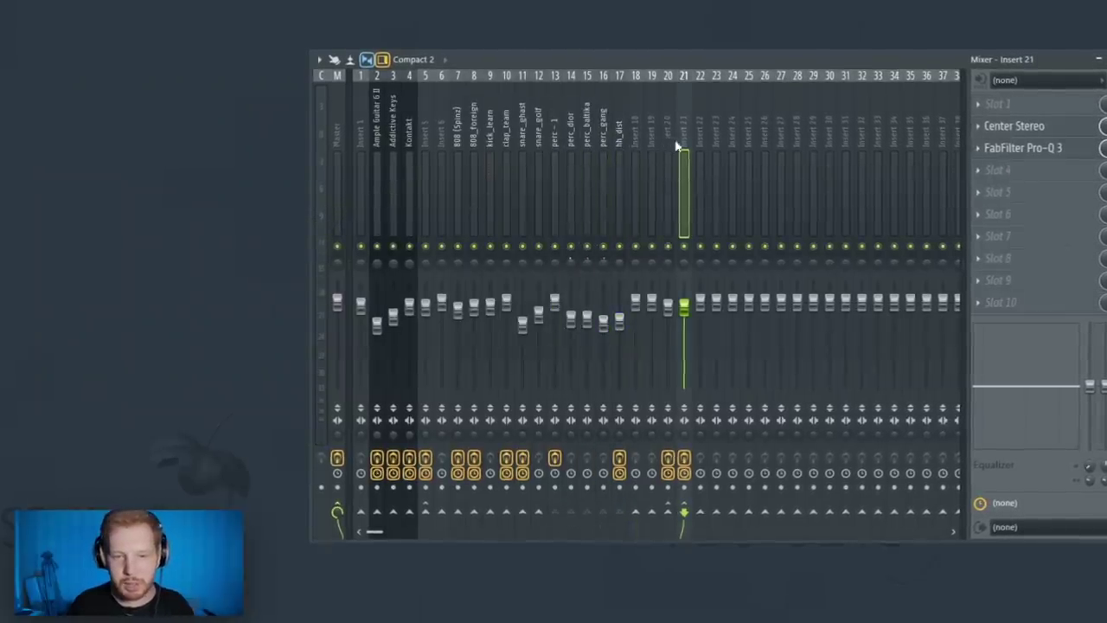
click(1010, 125)
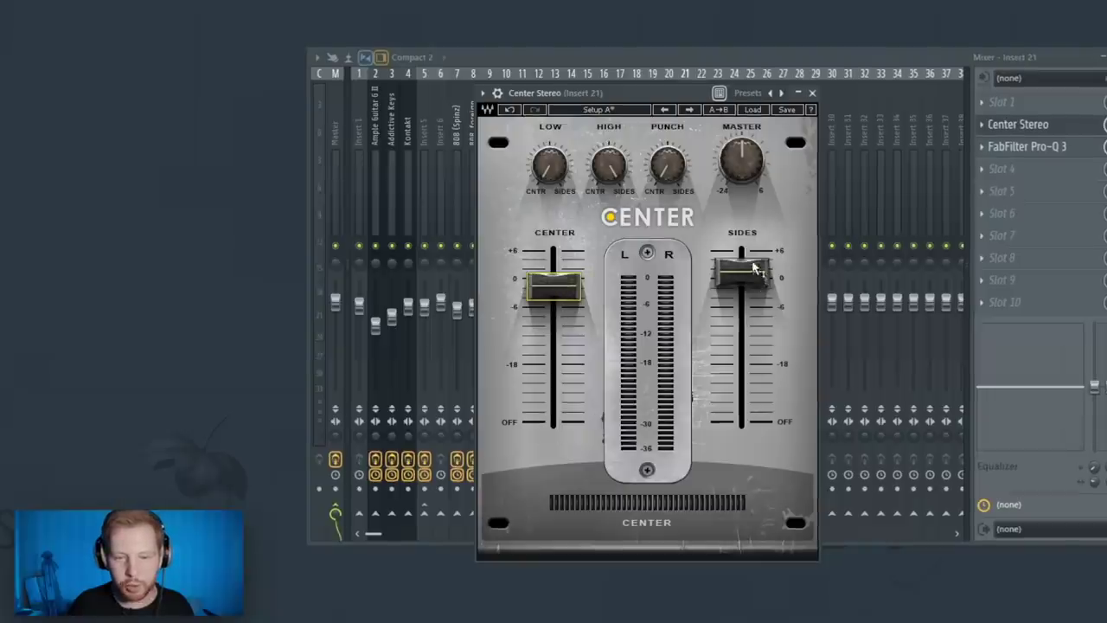
click(812, 92)
Review the J37 Stereo tape and DS-10 Drum Shaper settings on the Insert 20 bus
click(668, 73)
click(1013, 101)
drag(524, 31, 772, 31)
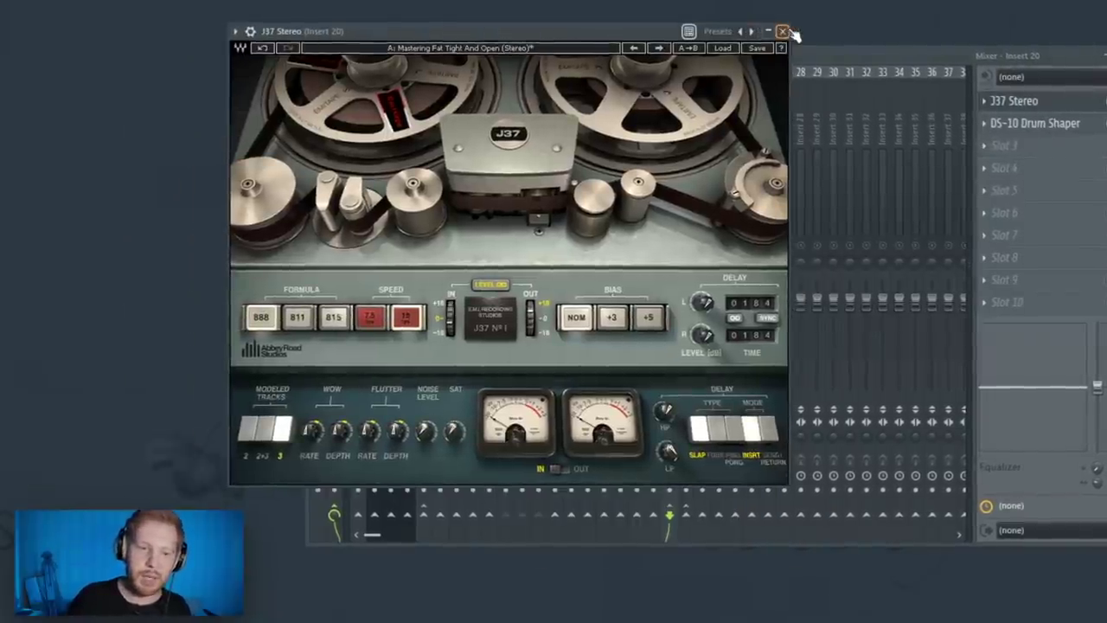
click(781, 29)
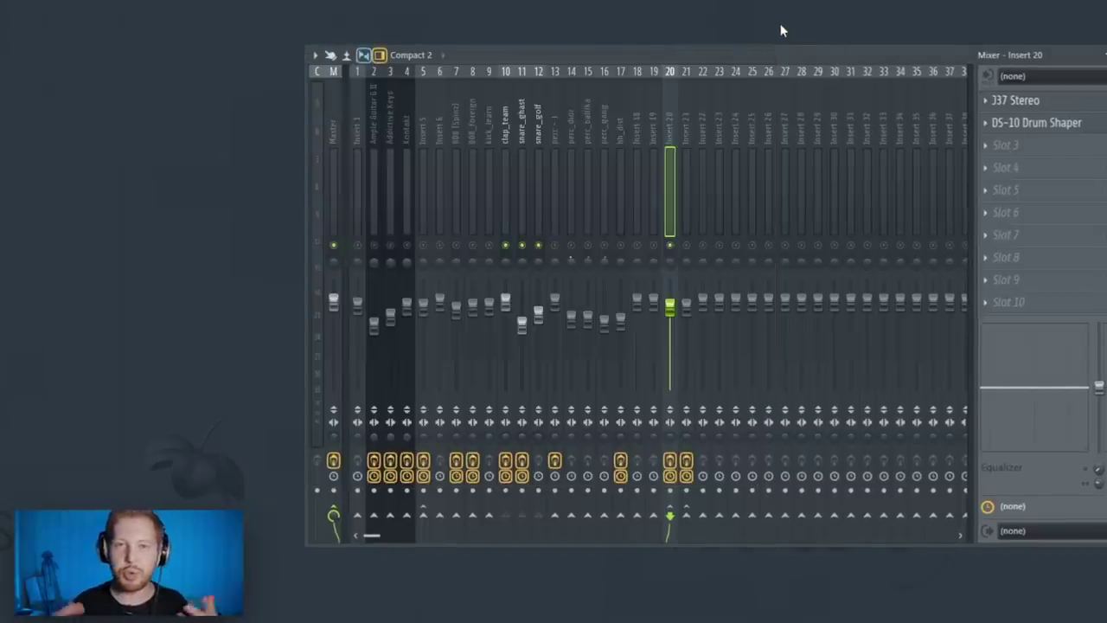
click(1056, 122)
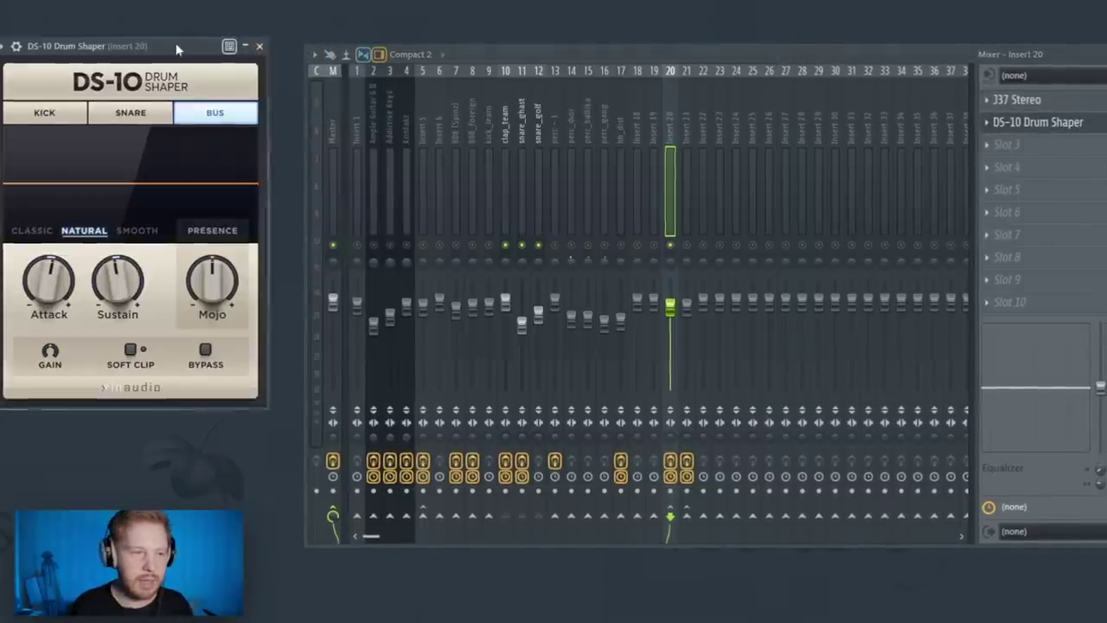
drag(177, 49, 770, 82)
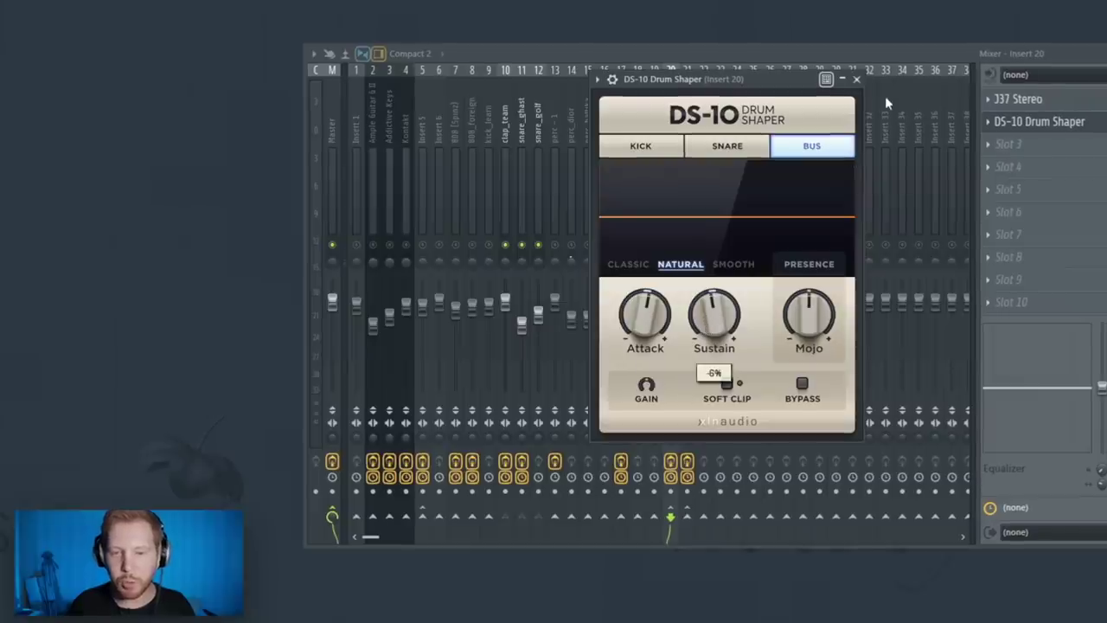
click(856, 79)
Toggle the Insert 20 effects to compare the clap and snare bus with and without processing
click(671, 462)
click(671, 462)
click(671, 461)
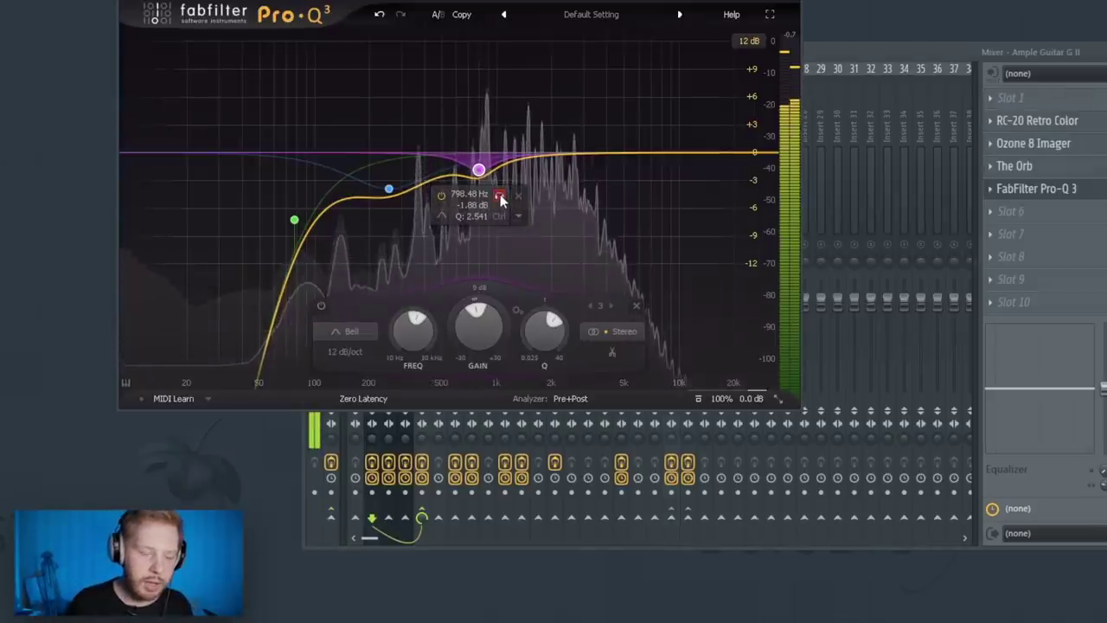
Audition the 798 Hz band of FabFilter Pro-Q 3 on Ample Guitar G II by soloing and unsoloing it
click(499, 196)
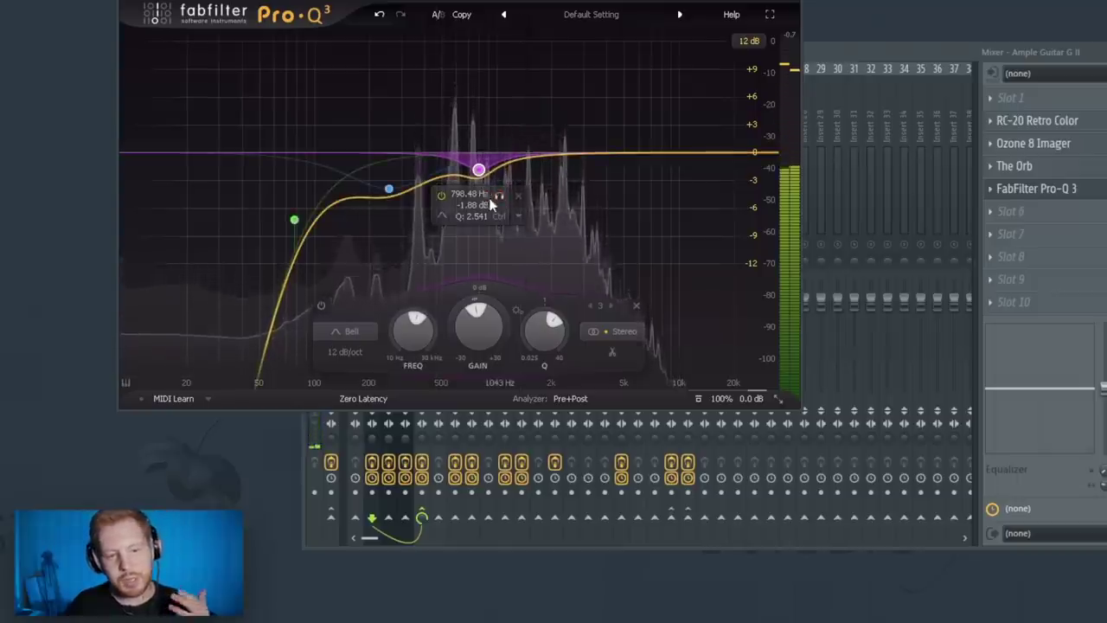
click(498, 196)
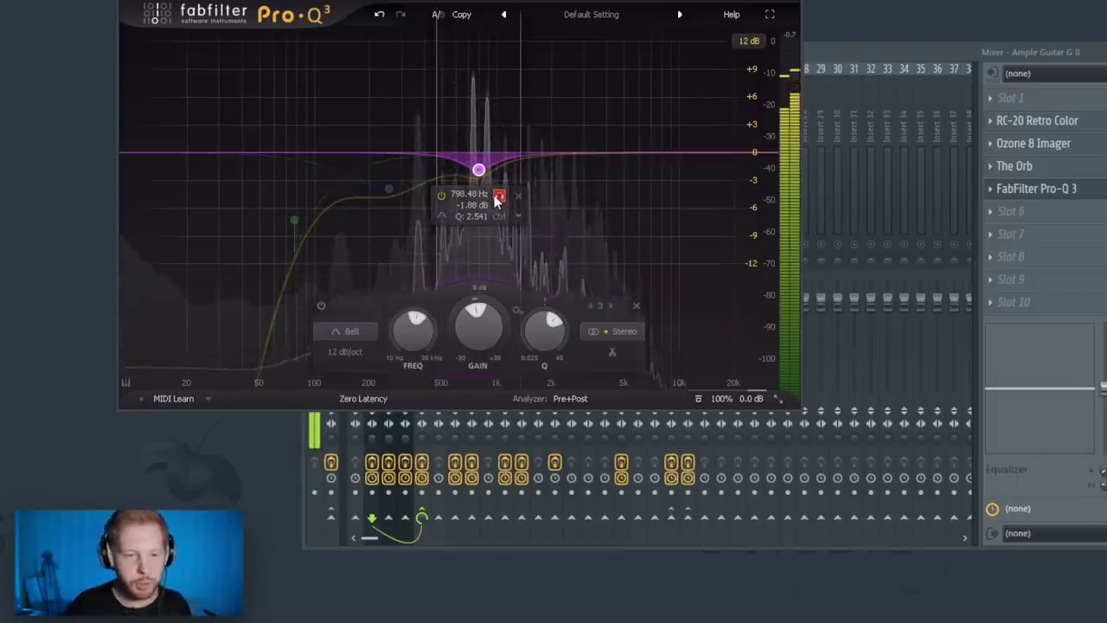
click(499, 196)
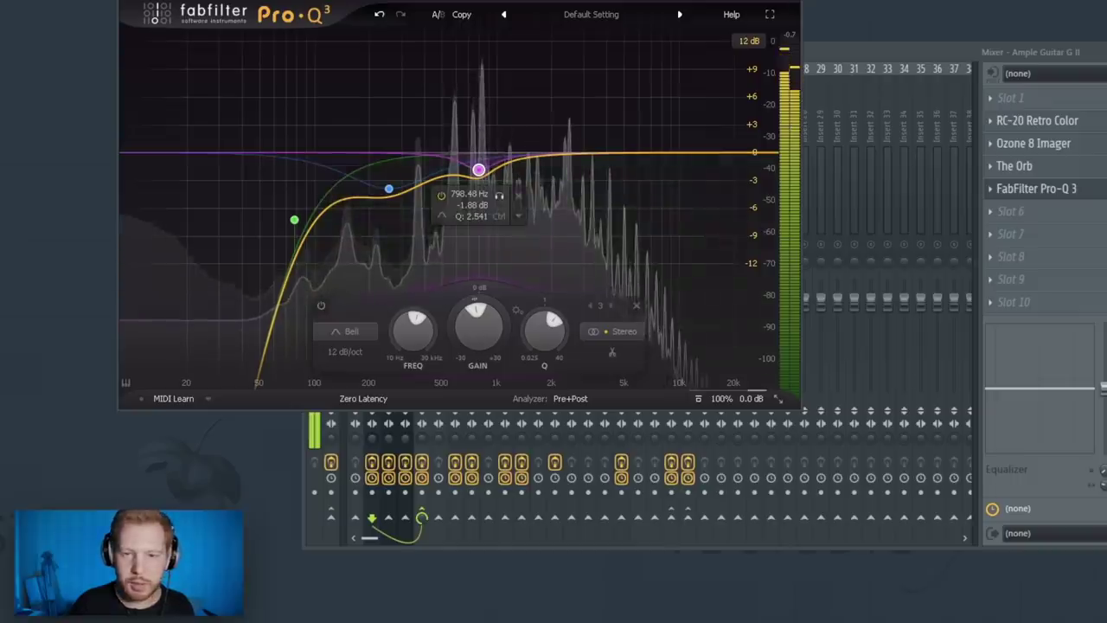
key(Escape)
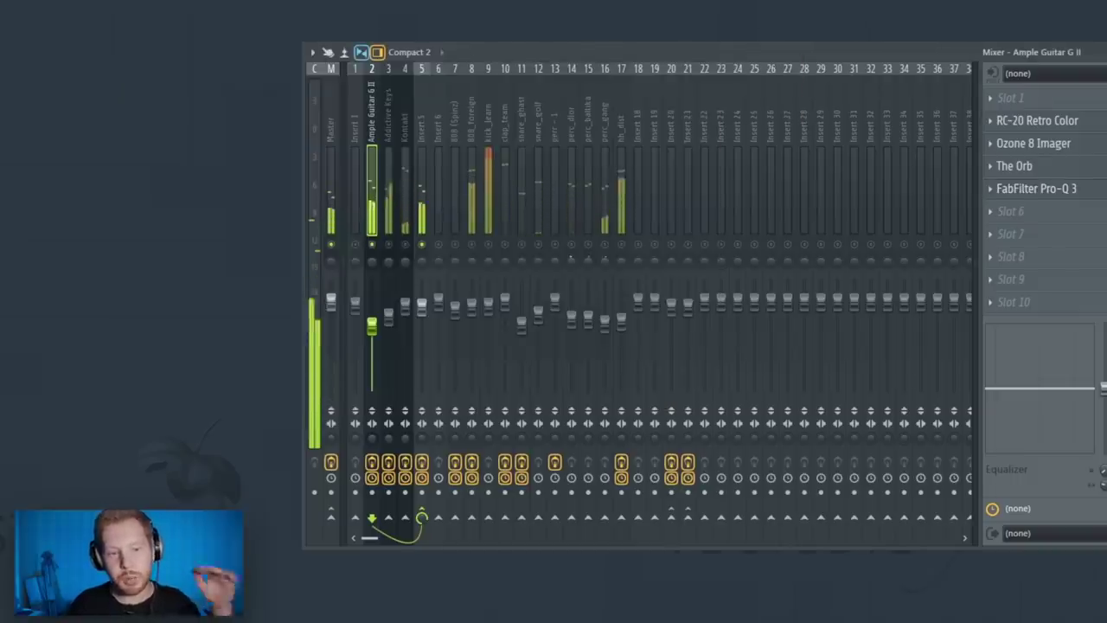
Review the Ozone 8 Imager and RC-20 Retro Color effects on the Addictive Keys track during playback
click(397, 249)
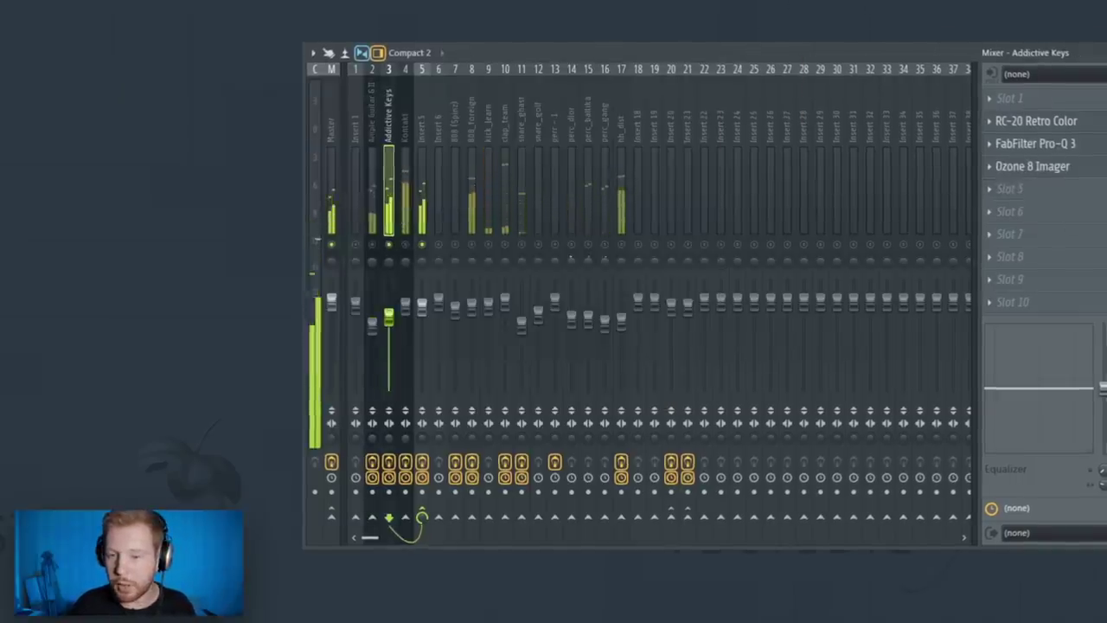
click(1057, 173)
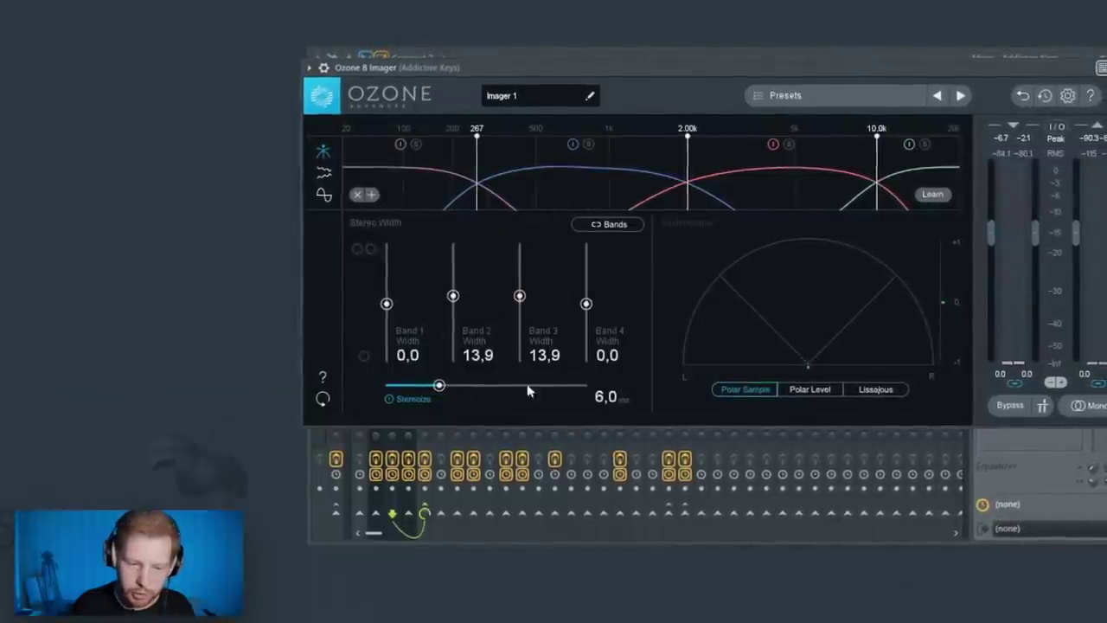
key(Escape)
key(space)
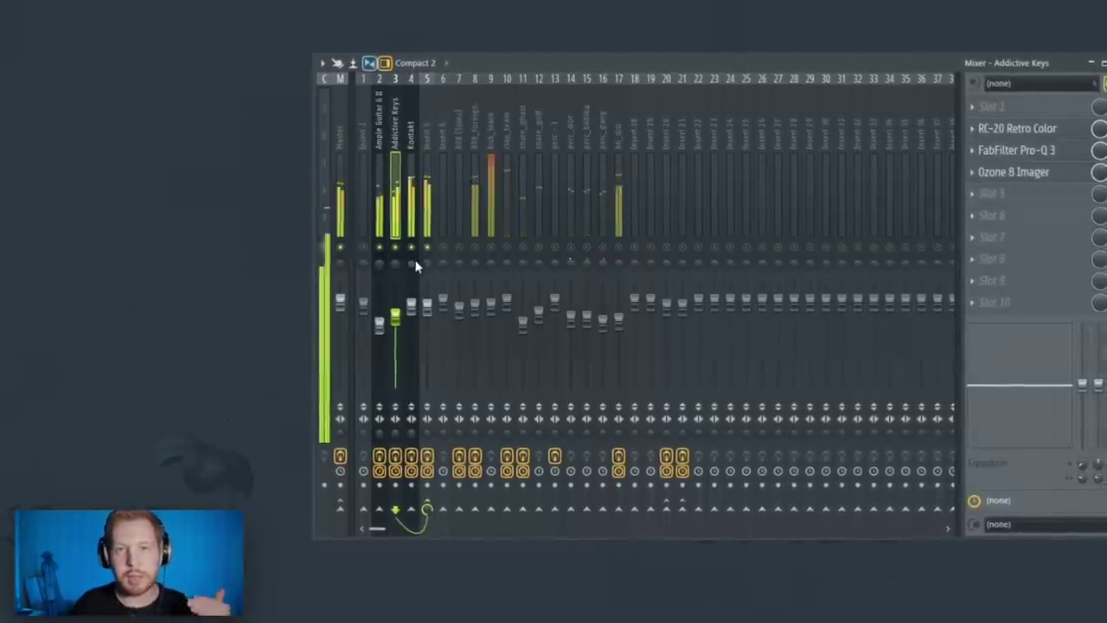
click(1029, 130)
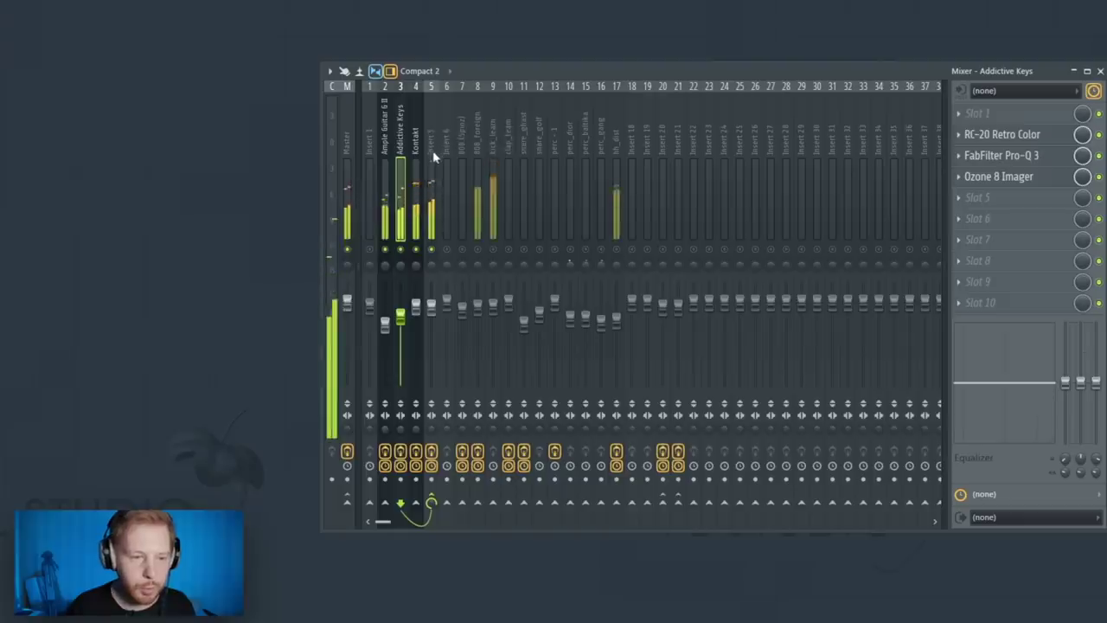
Review RC-20 Retro Color on the Kontakt track and audition the 1976.9 Hz band of its FabFilter Pro-Q 3
click(1012, 136)
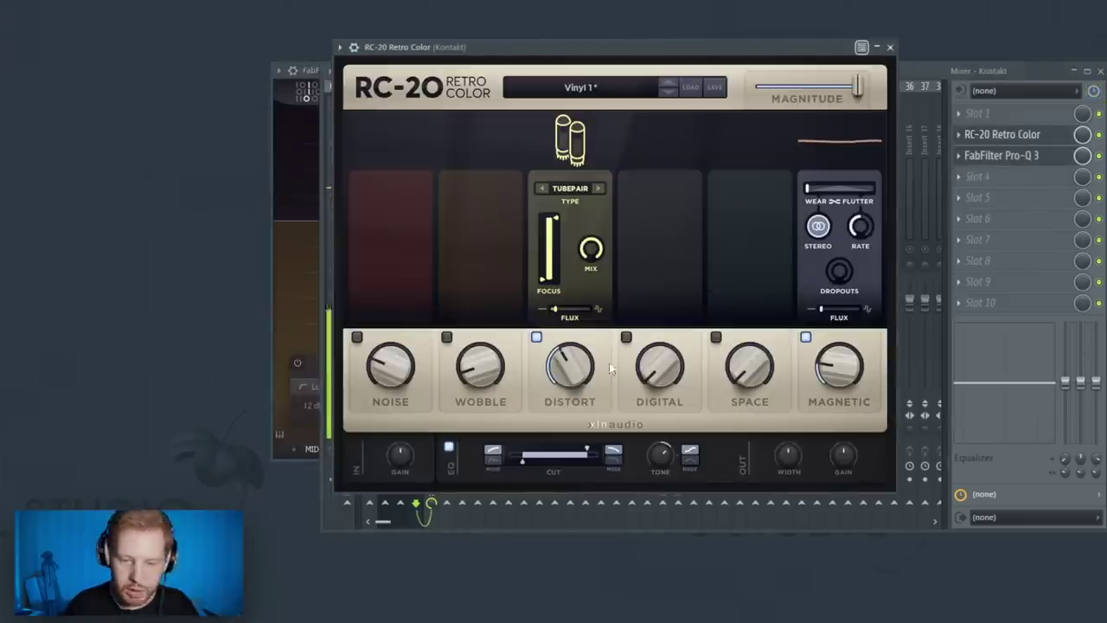
click(890, 46)
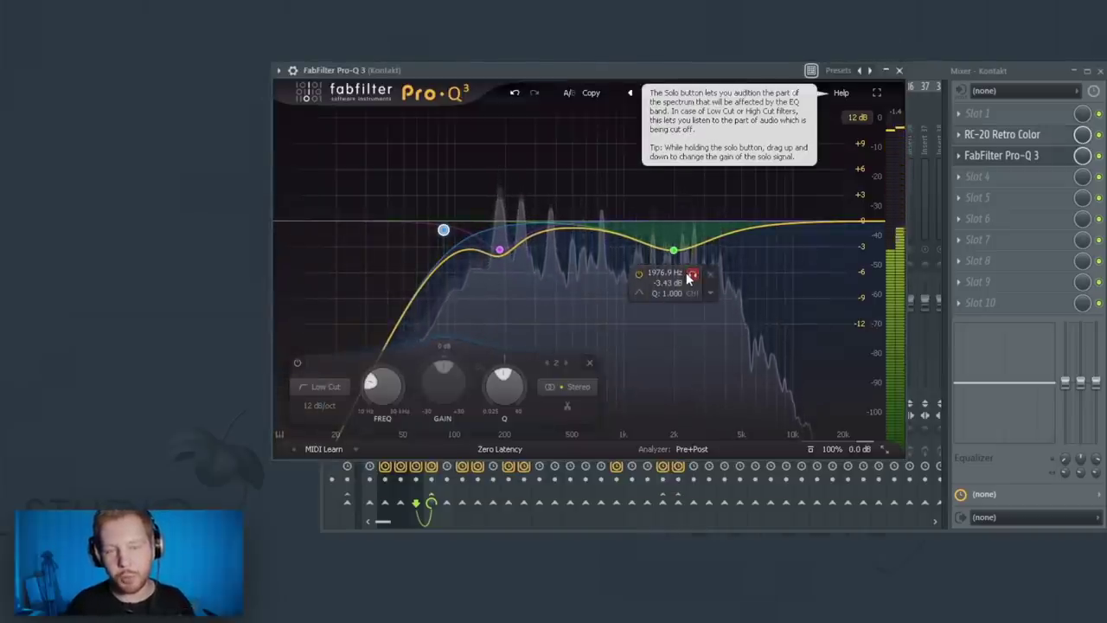
drag(687, 275, 685, 272)
click(900, 70)
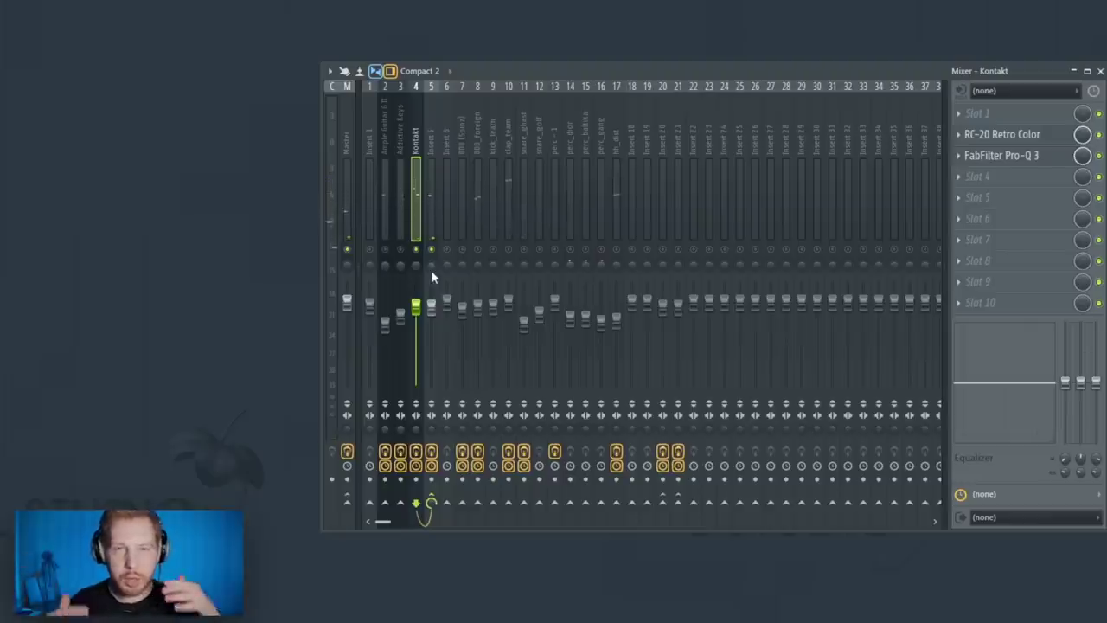
Review J37 Stereo on the Insert 5 track and audition the 829.55 Hz band of its FabFilter Pro-Q 3
click(493, 248)
click(1023, 97)
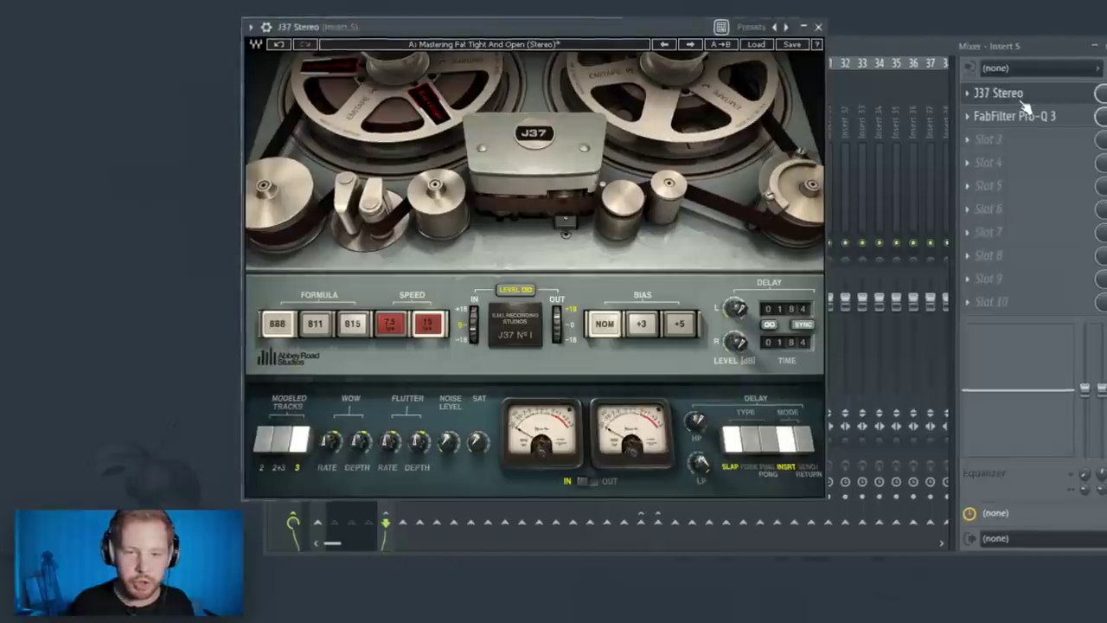
click(1029, 121)
drag(485, 76, 760, 54)
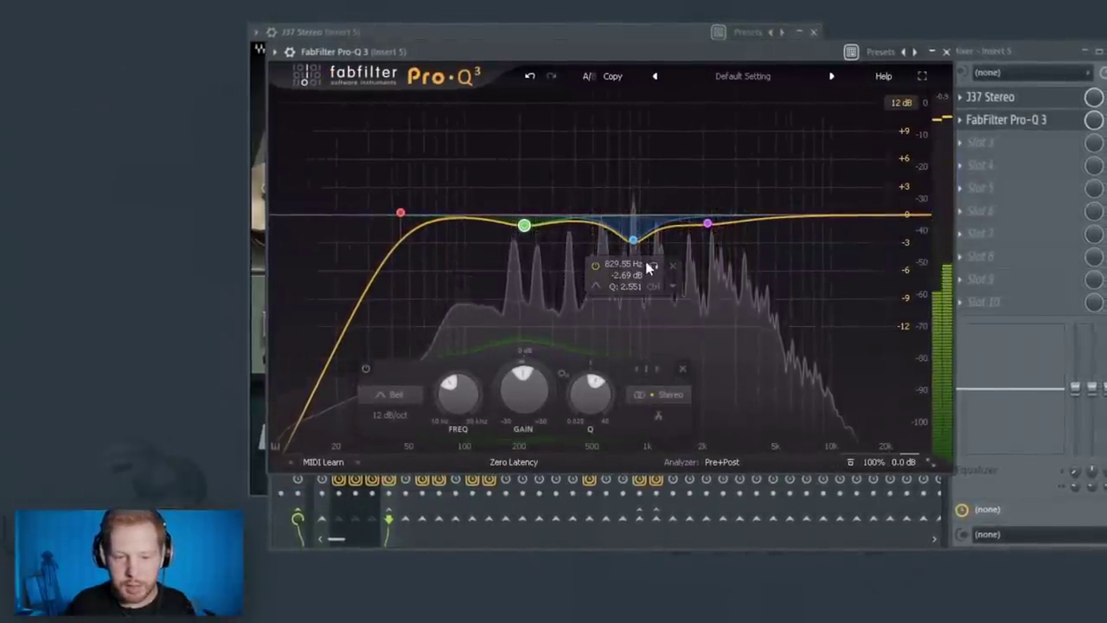
click(653, 267)
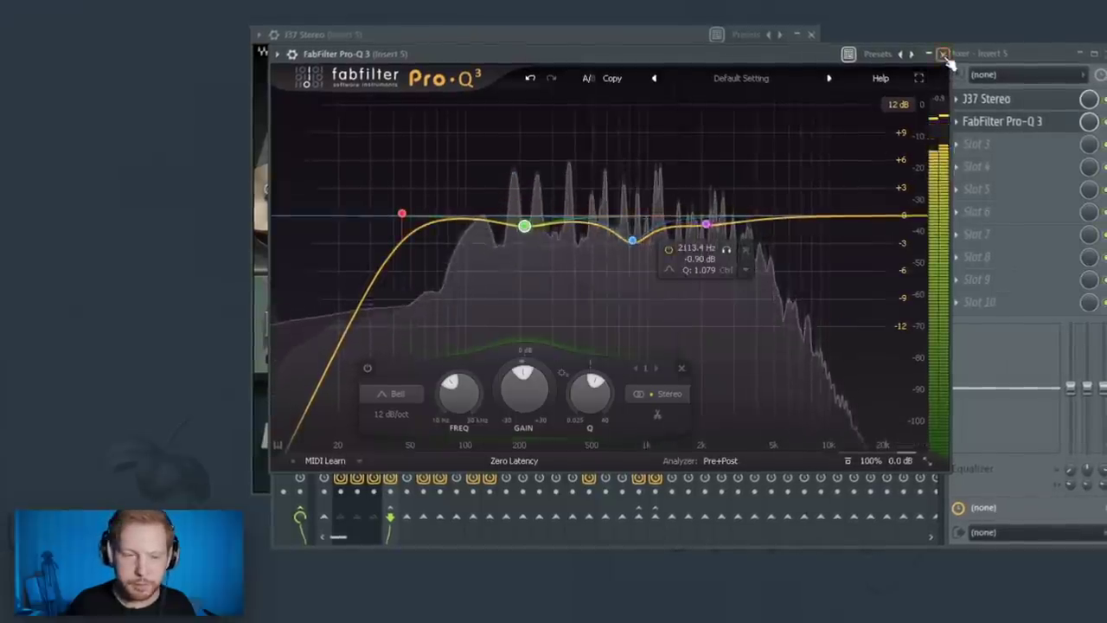
click(945, 52)
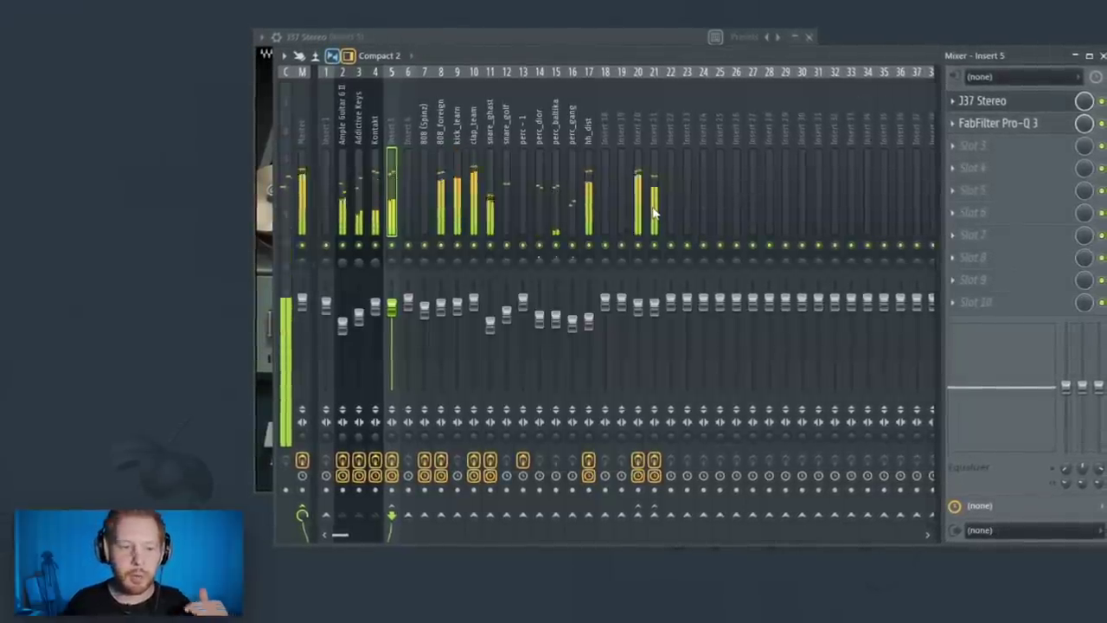
Highlight the Ample Guitar G II and Addictive Keys clips between bars 9 and 25 in the playlist arrangement
key(F5)
drag(798, 524, 383, 185)
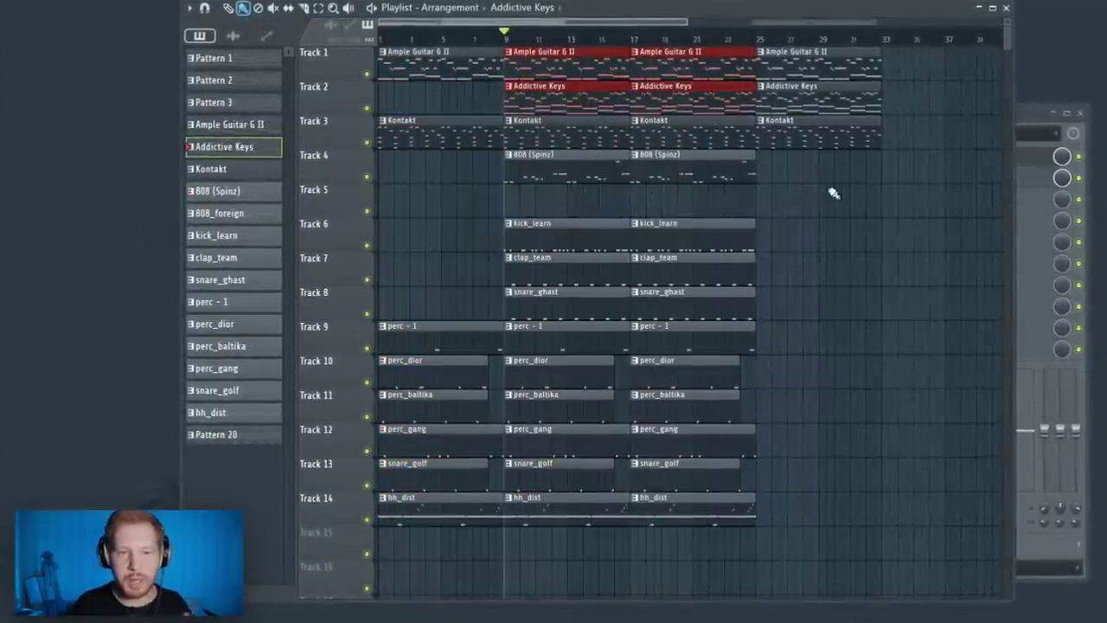
key(F9)
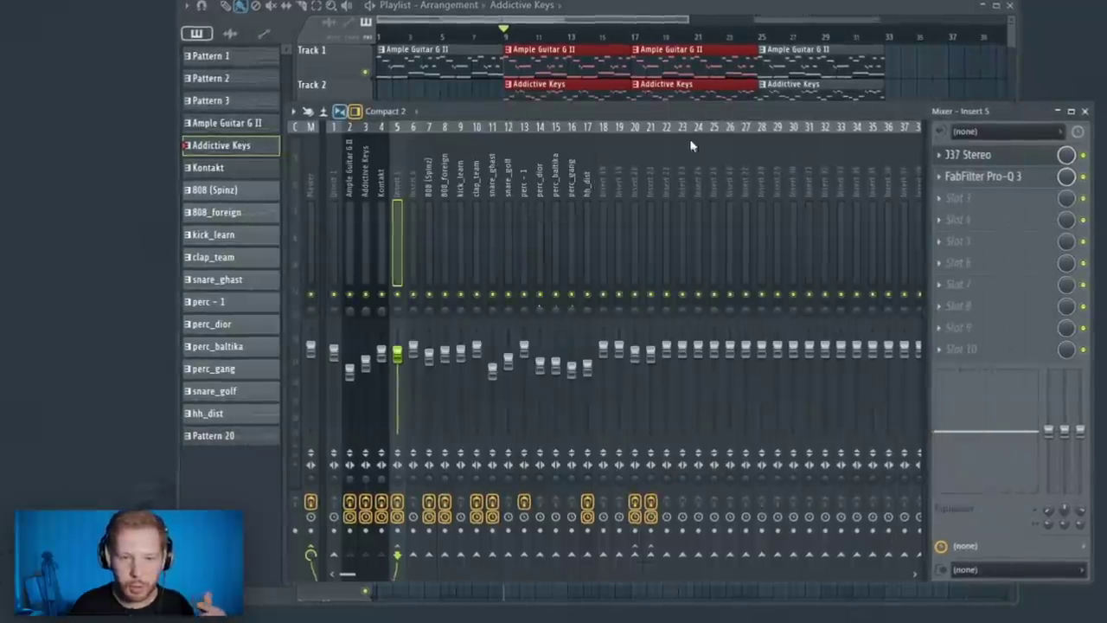
key(F5)
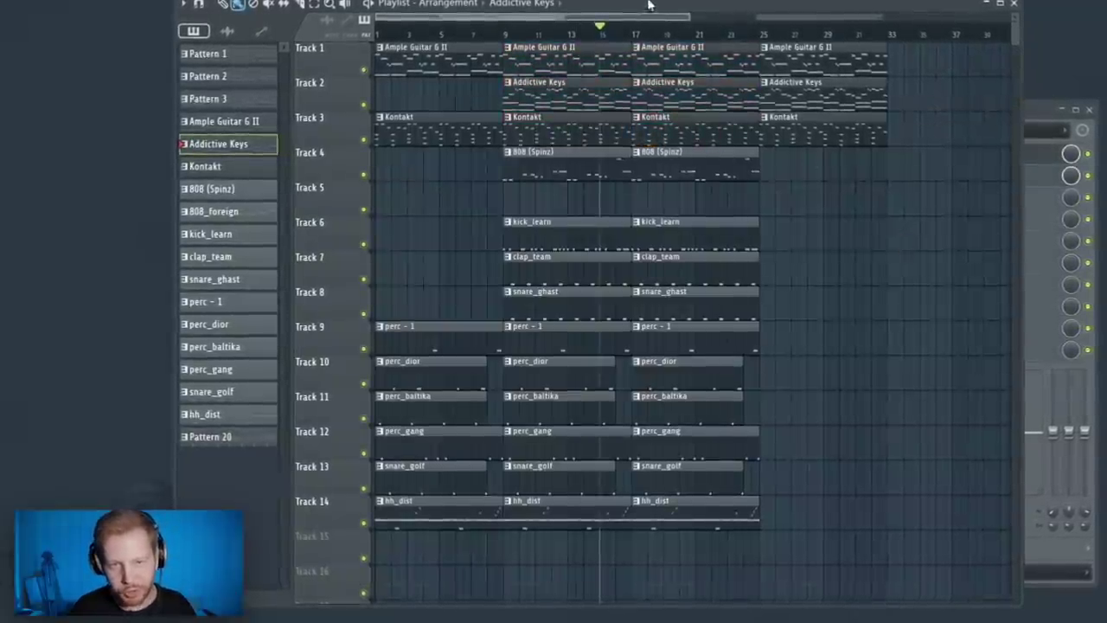
Add HalfTime to slot 7 of the Ample Guitar G II track with a 1/4 loop and 2x mode
key(F9)
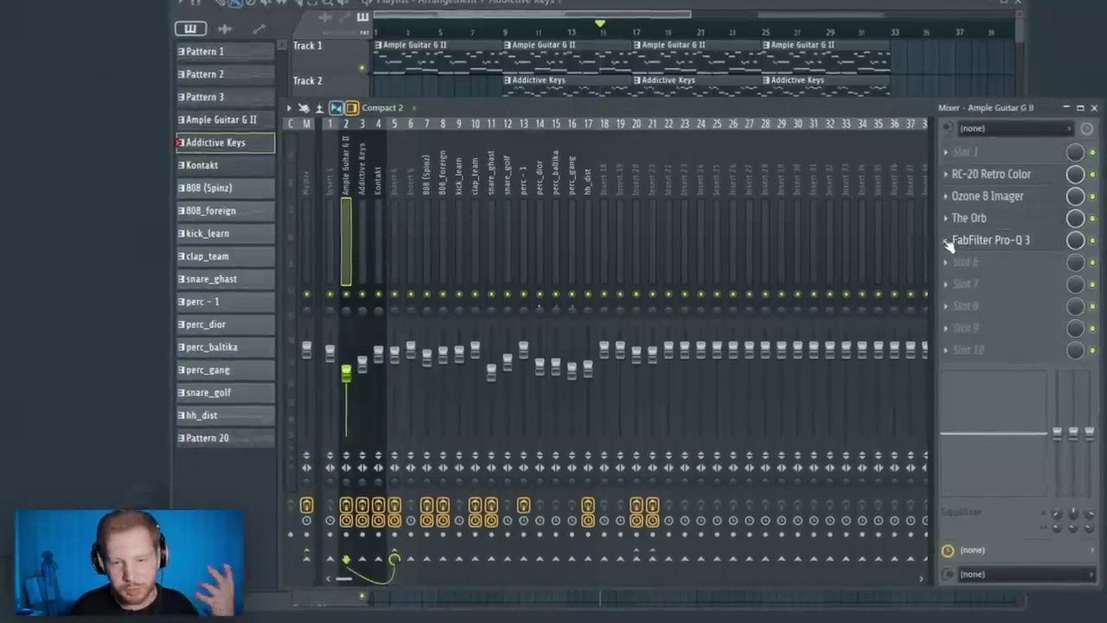
click(968, 285)
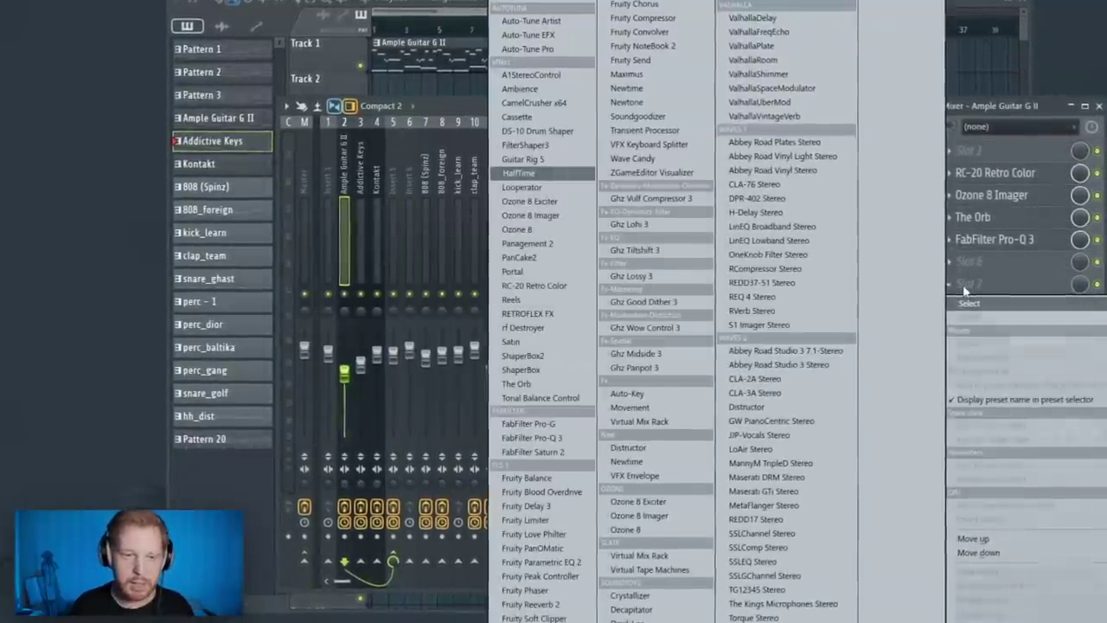
key(Escape)
drag(263, 118, 606, 162)
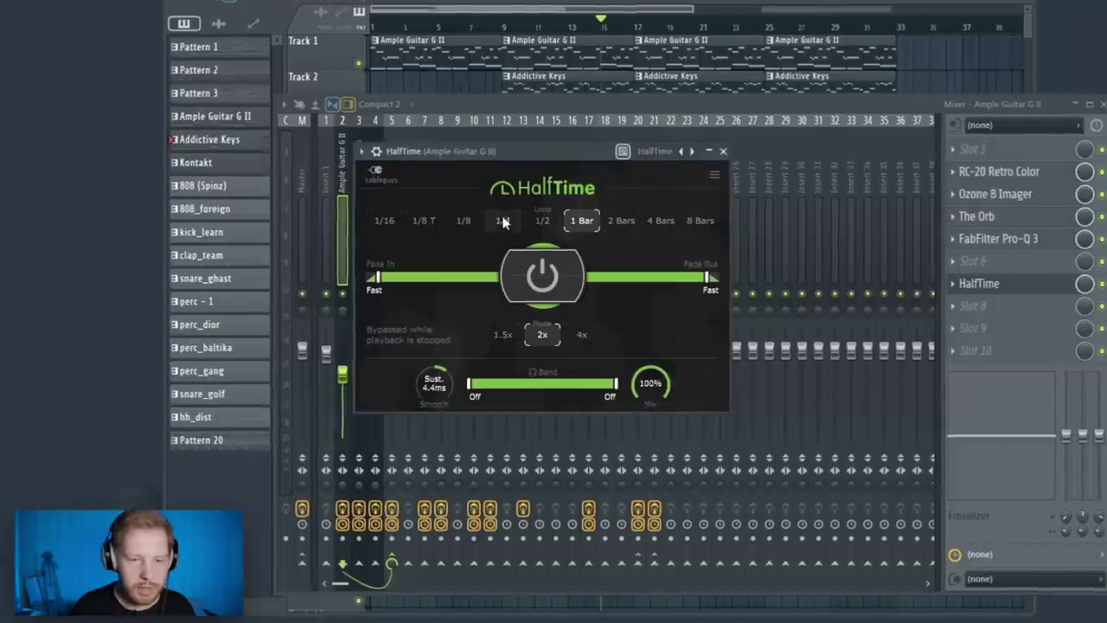
click(980, 282)
right_click(971, 285)
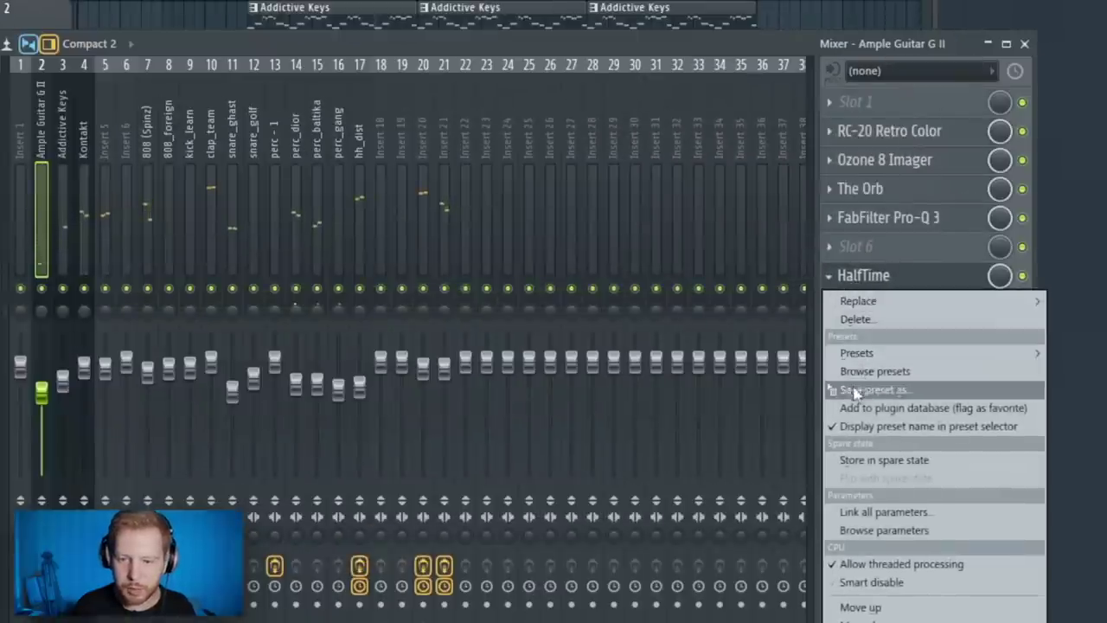
drag(854, 391, 958, 250)
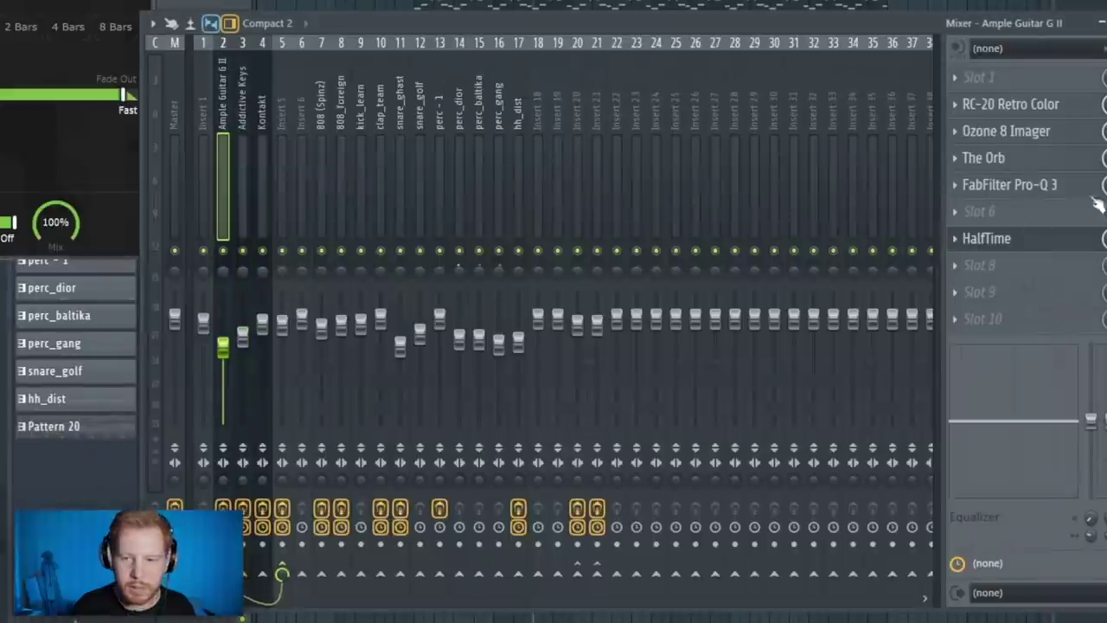
click(1025, 250)
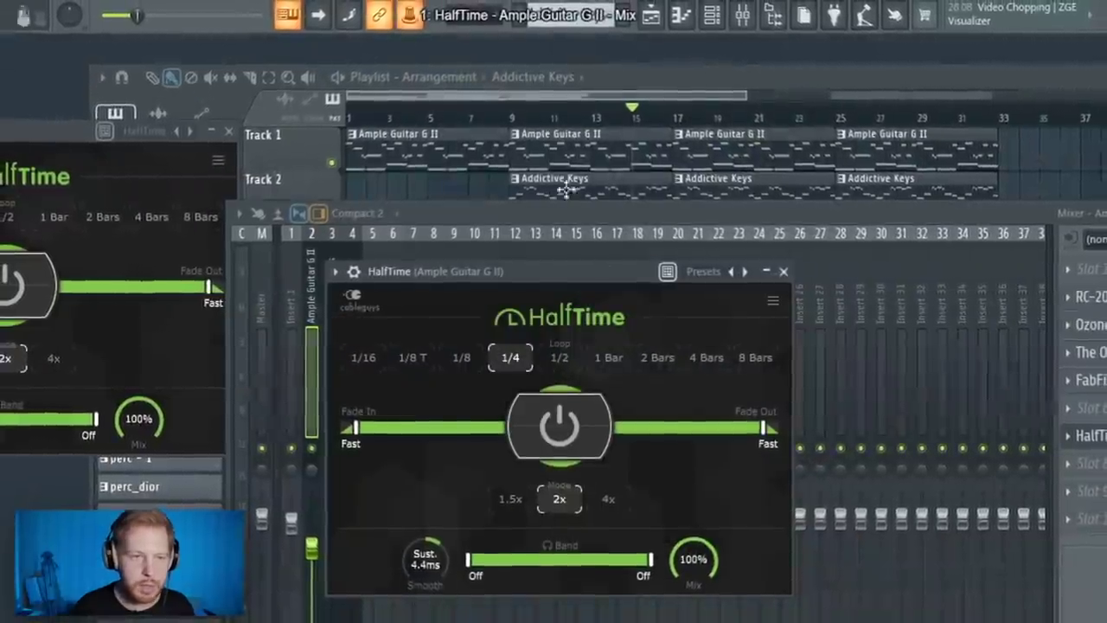
Automate the HalfTime mix of Ample Guitar G II so it is up only between bars 9 and 25
right_click(694, 116)
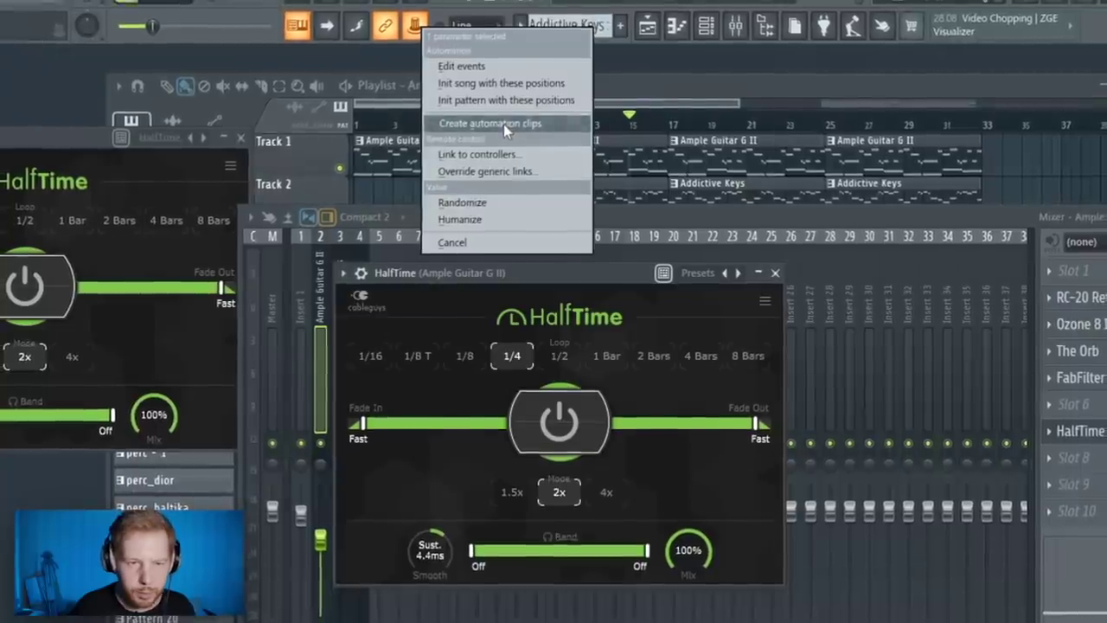
click(503, 119)
scroll(411, 606, down, 3)
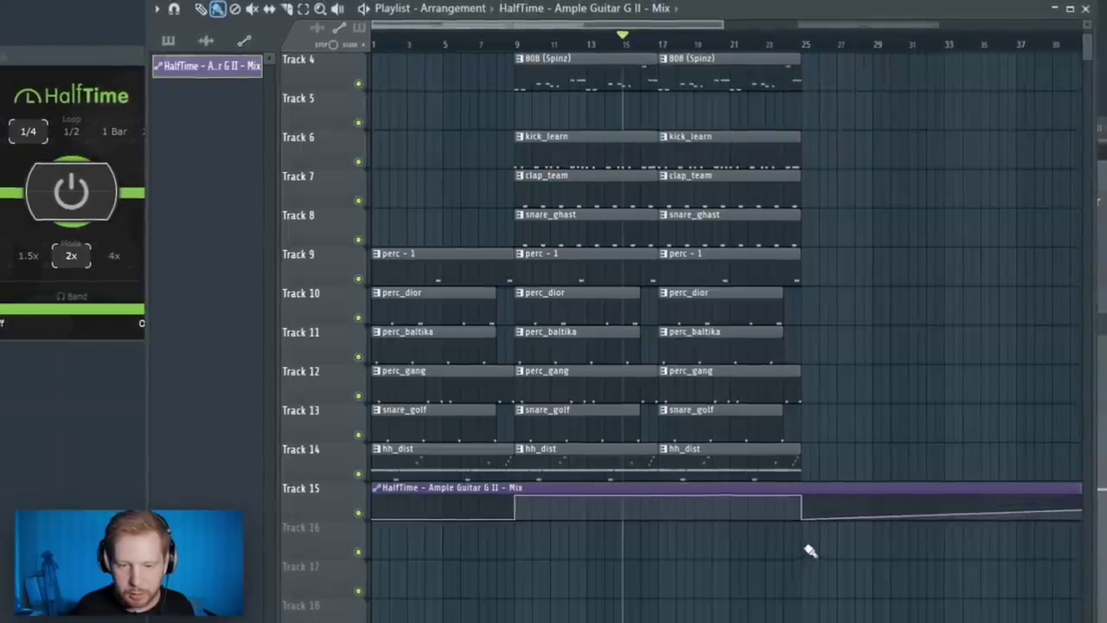
Automate the HalfTime mix of Addictive Keys on Track 16, fully up only from bar 9 to 25, and play the section
scroll(810, 550, down, 4)
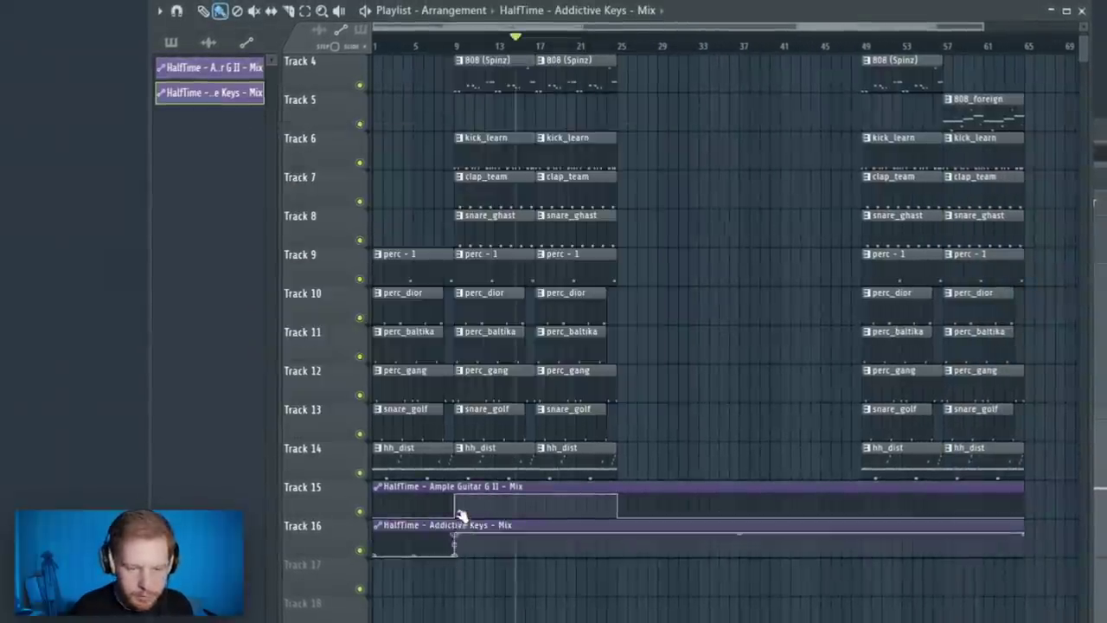
scroll(619, 559, down, 1)
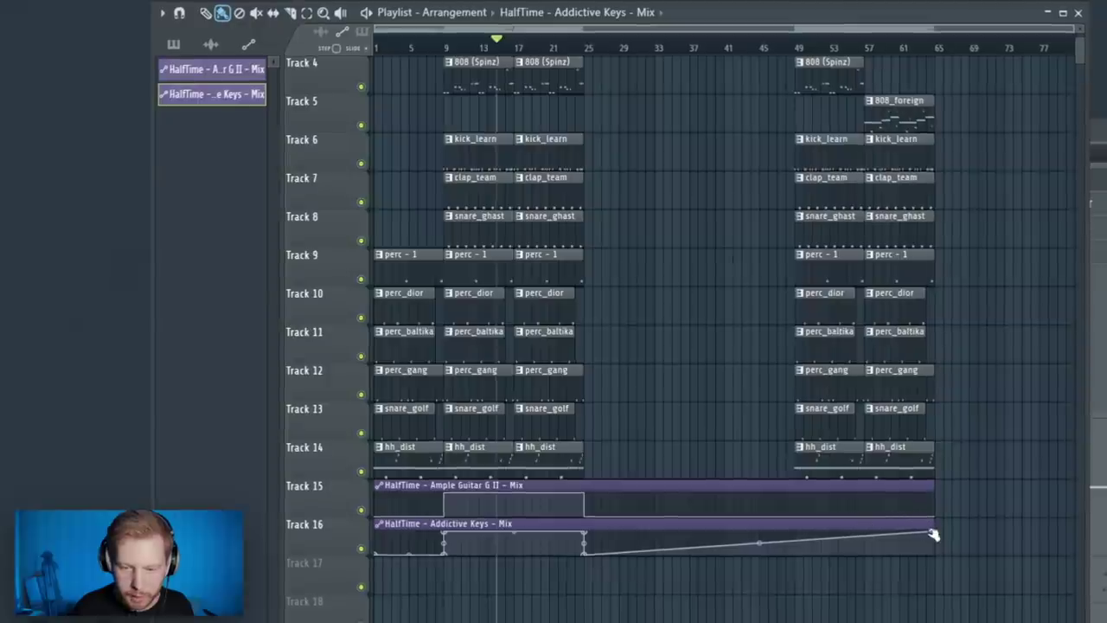
scroll(612, 270, up, 2)
drag(579, 37, 346, 69)
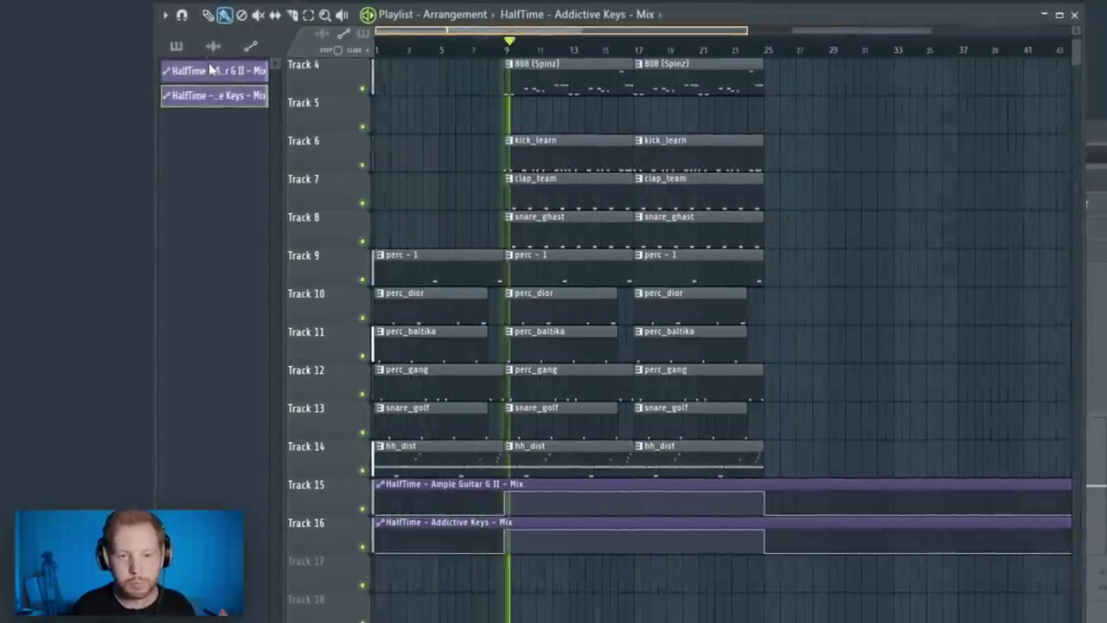
scroll(869, 310, up, 3)
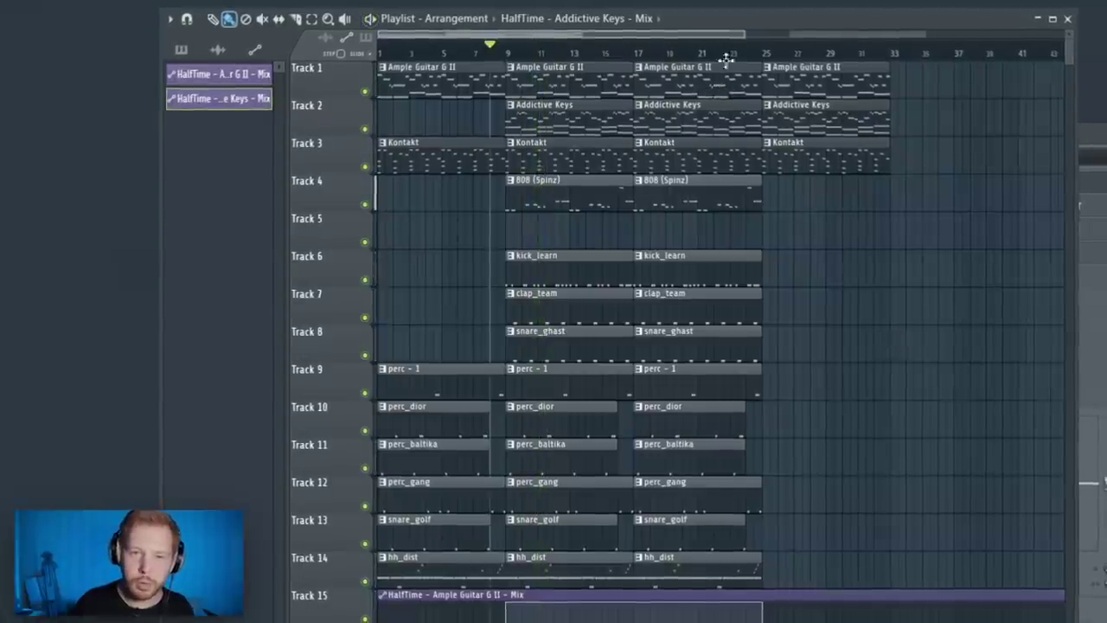
Set up ValhallaVintageVerb on the Master track with the Fat Snare Room preset and a HighCut of 1810 Hz
key(F9)
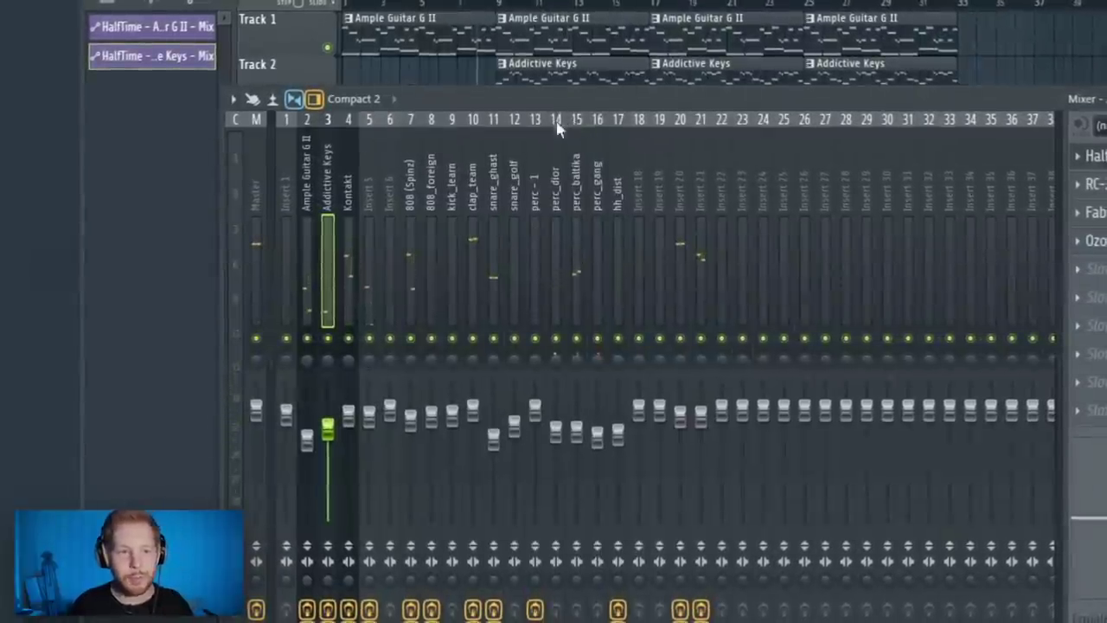
click(261, 160)
click(1088, 216)
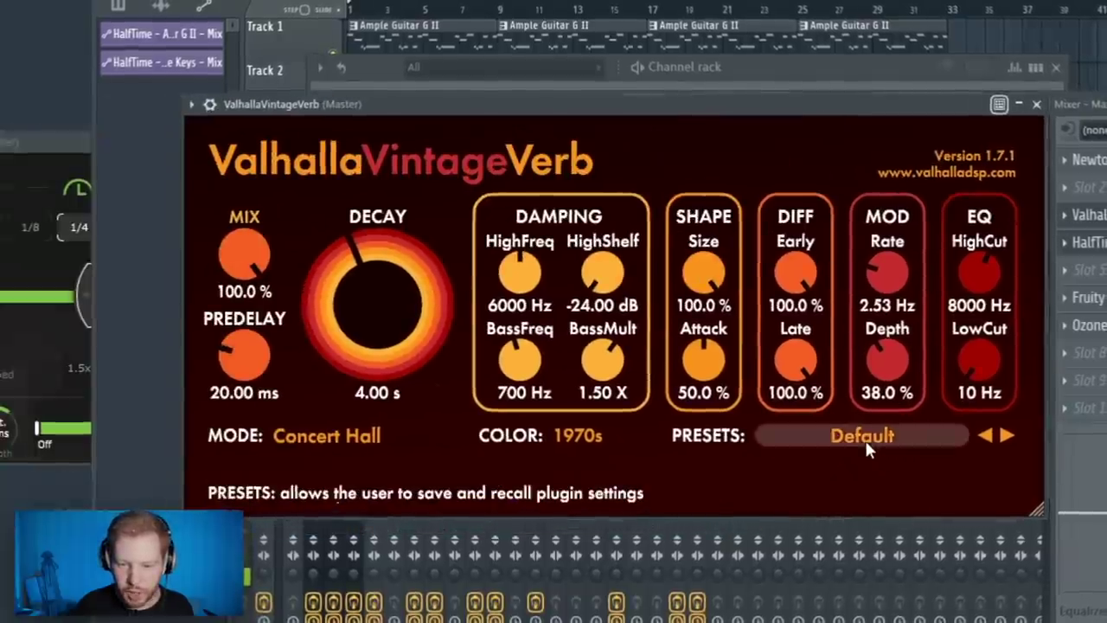
click(861, 435)
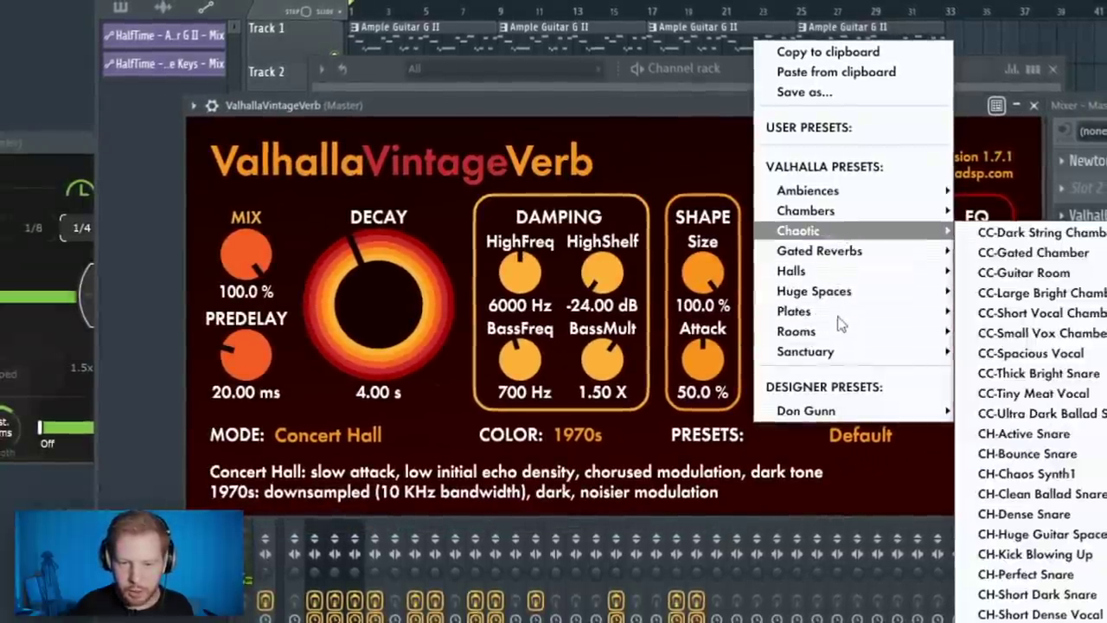
mouse_move(796, 331)
click(1016, 392)
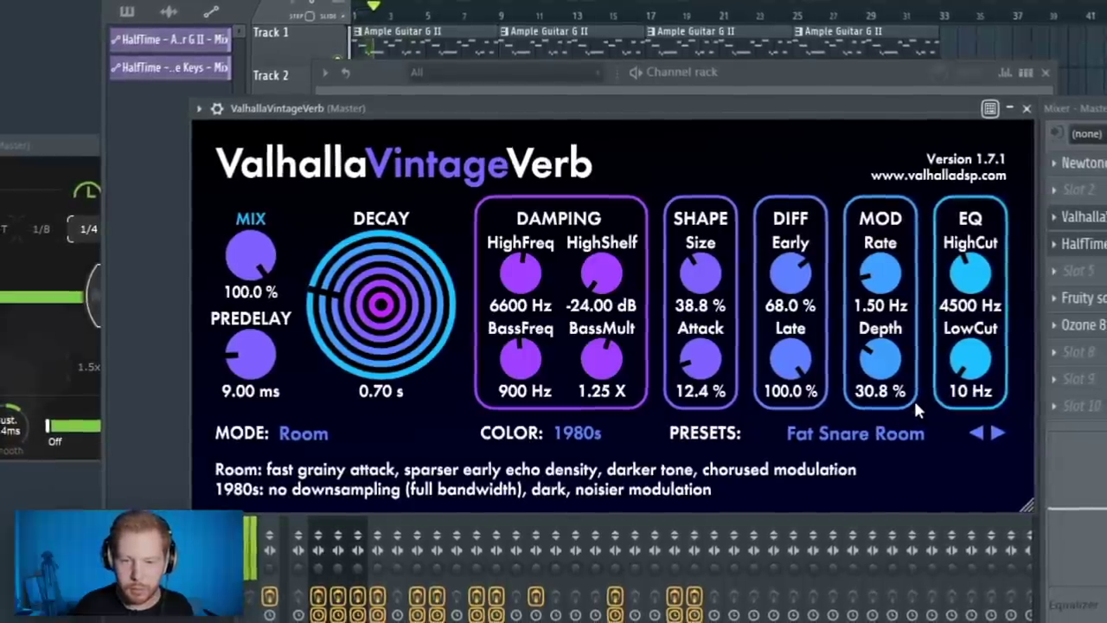
drag(972, 272, 968, 320)
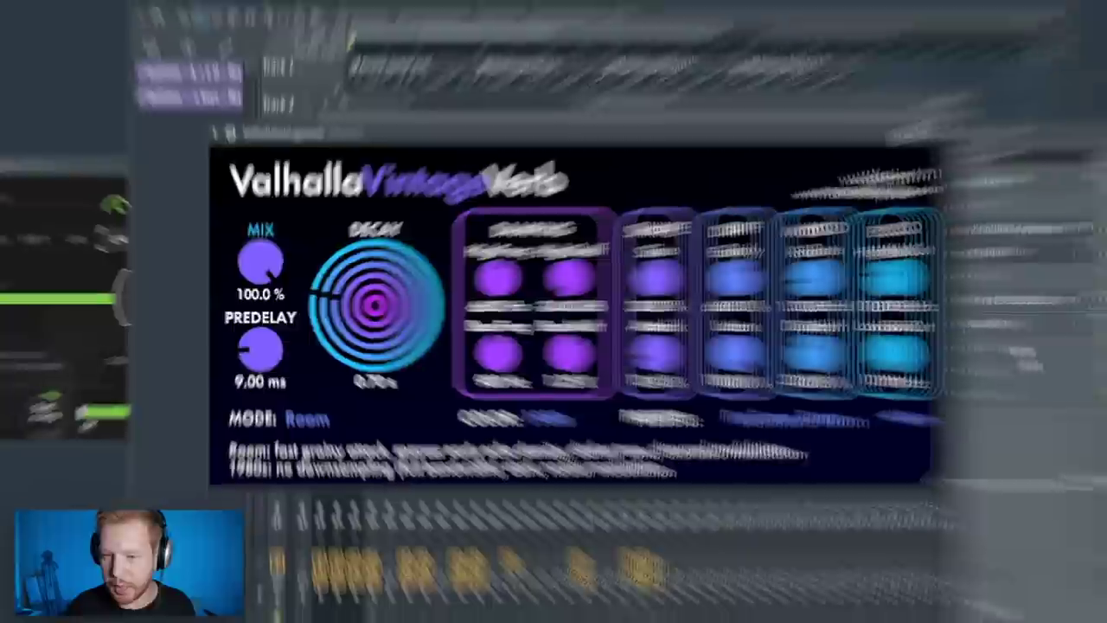
Create an automation clip for the Master's HalfTime mix and raise it only for the bar just before bar 9
click(1072, 246)
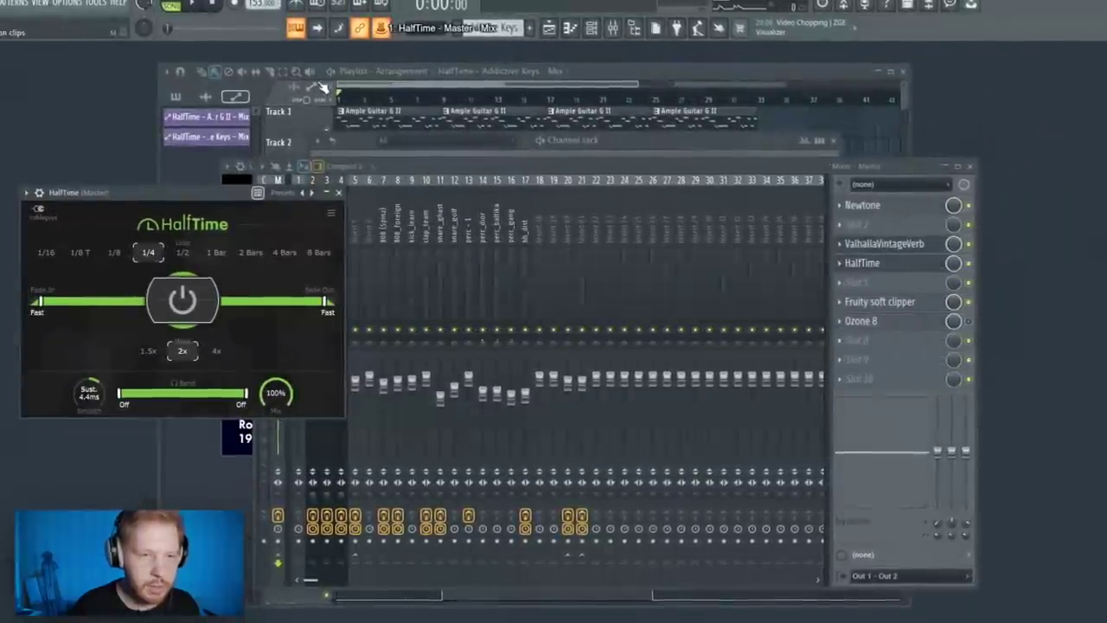
click(378, 28)
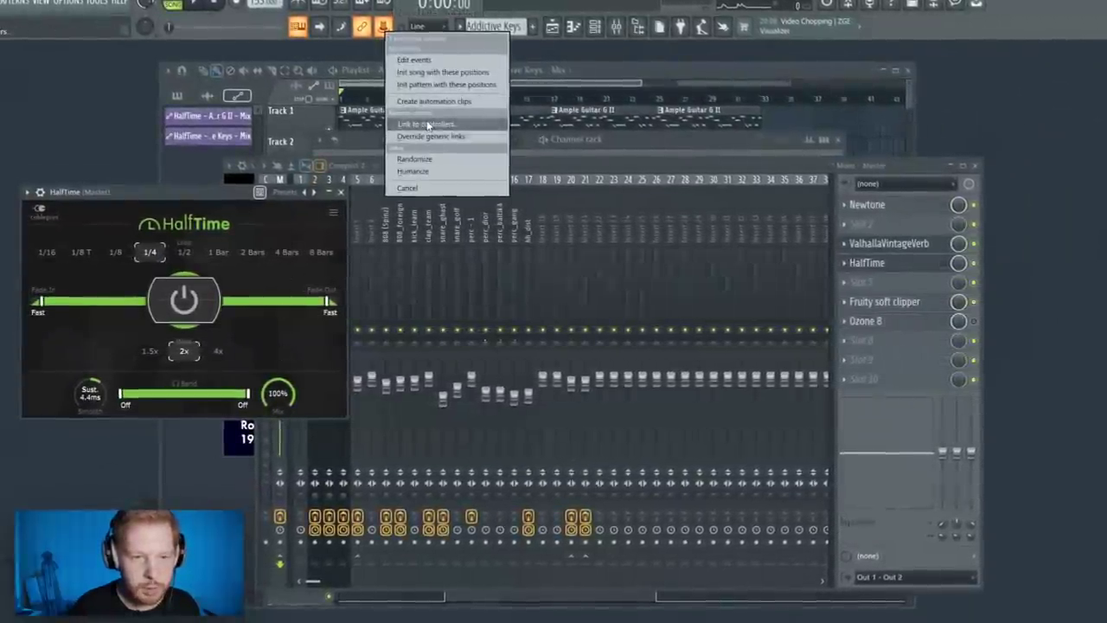
click(433, 101)
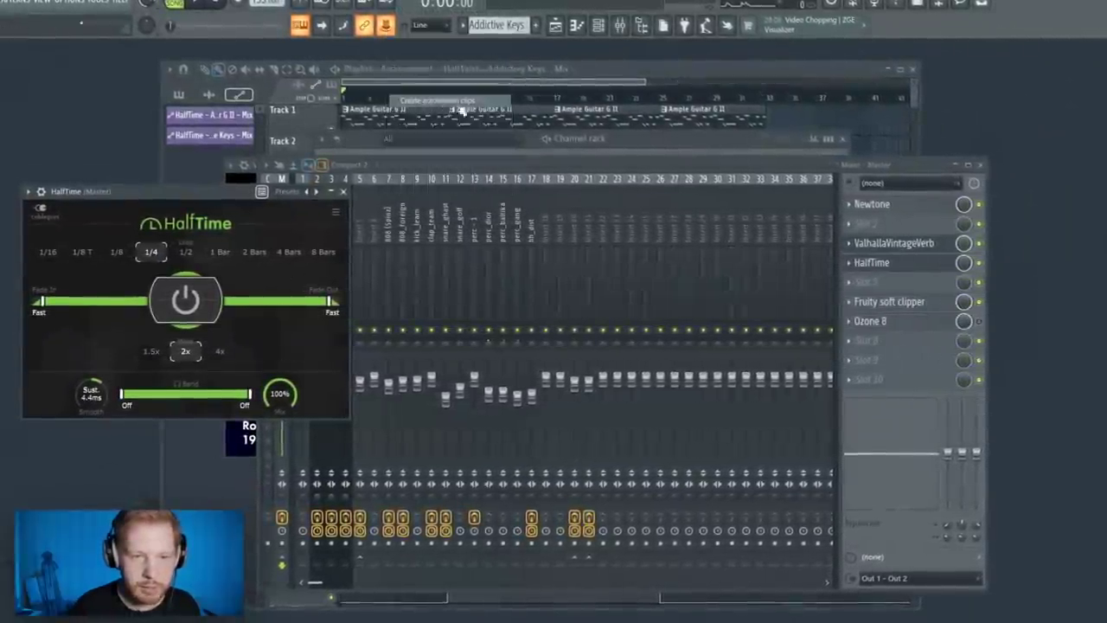
scroll(412, 519, down, 4)
Automate the Master's ValhallaVintageVerb mix on Track 18 to fall in a curve from bar 1 to zero at bar 9
scroll(484, 487, up, 5)
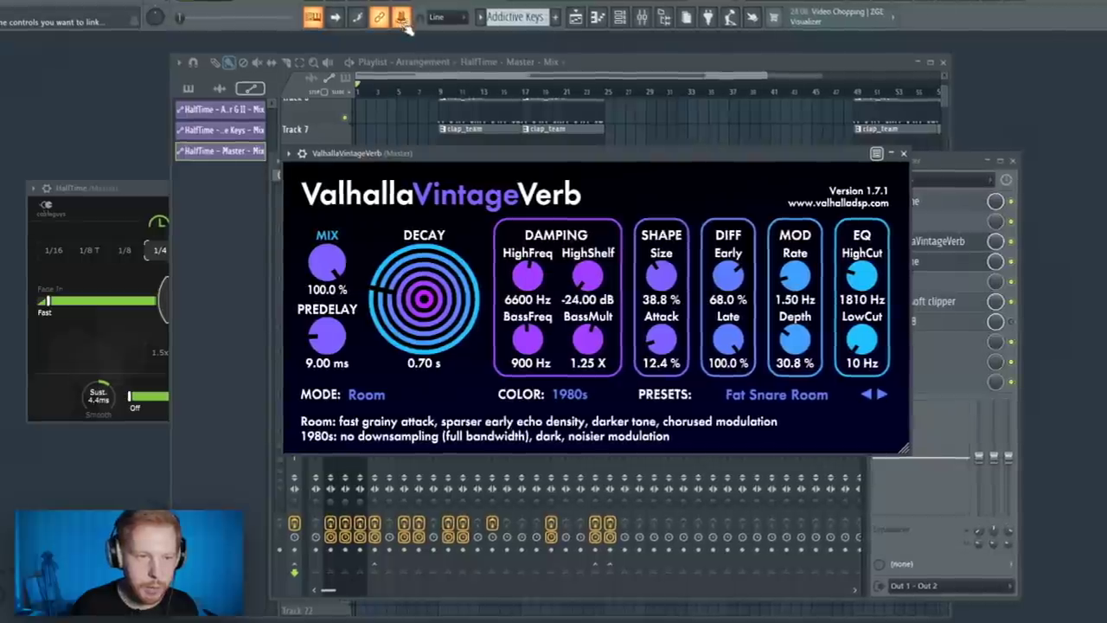
drag(329, 259, 329, 286)
click(407, 14)
click(458, 83)
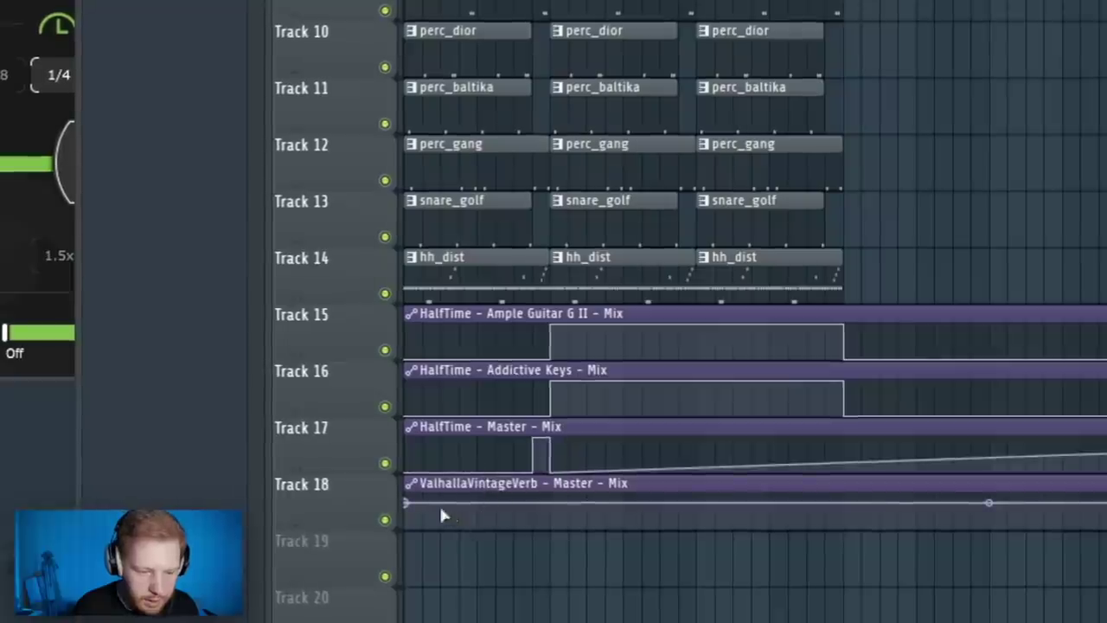
drag(550, 501, 553, 552)
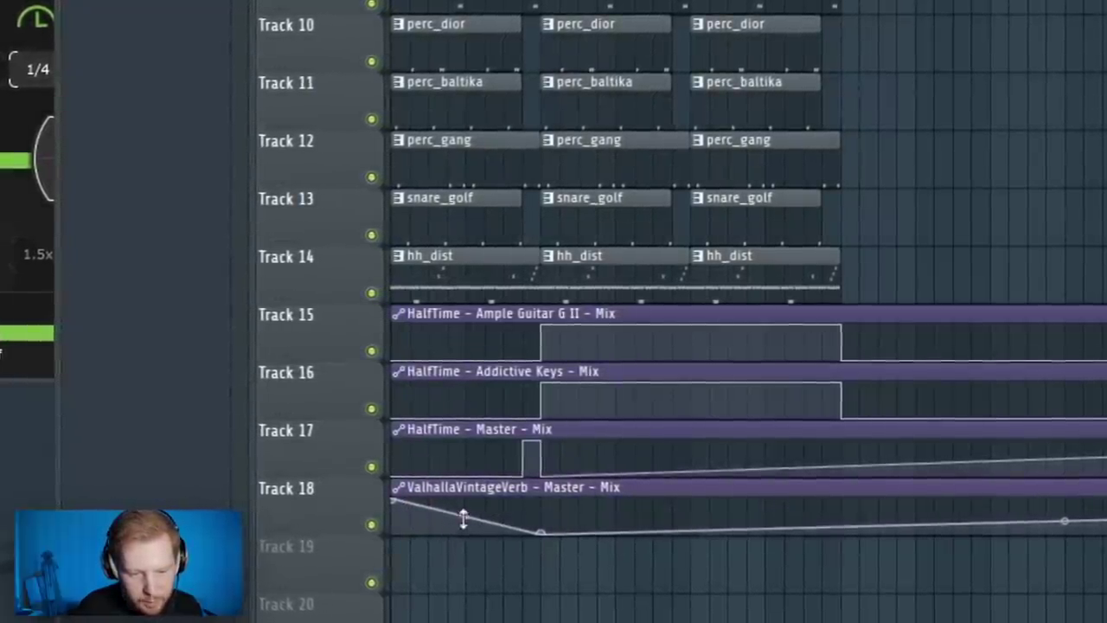
drag(462, 517, 613, 291)
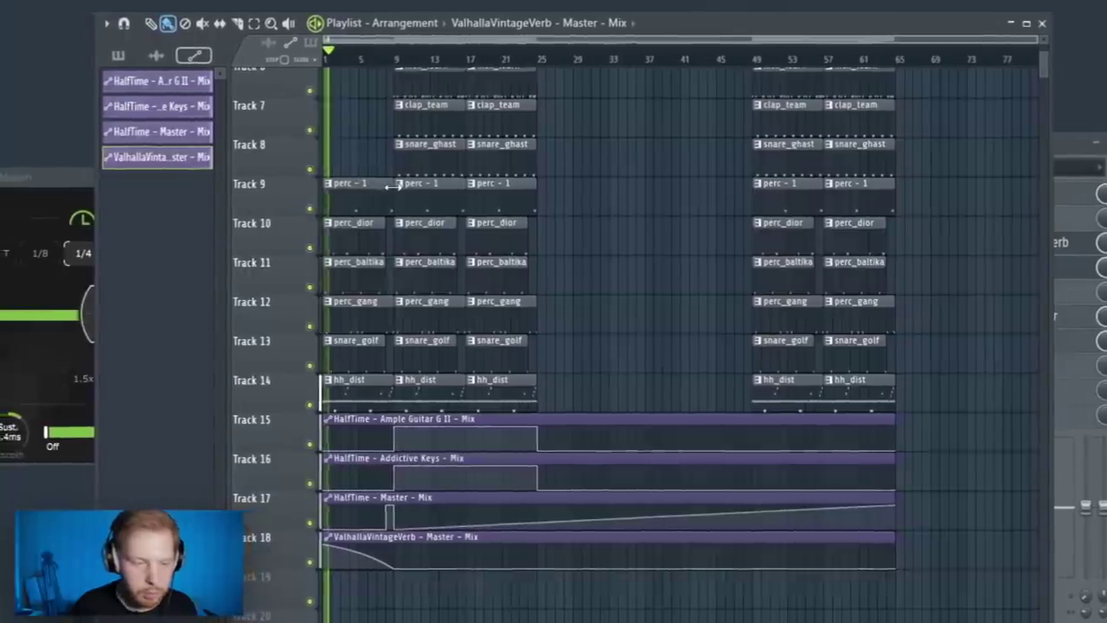
Replace the intro's perc - 1, perc_dior, perc_baltika and perc_gang clips with copies of the clap_team and snare_ghast clips
scroll(575, 289, up, 6)
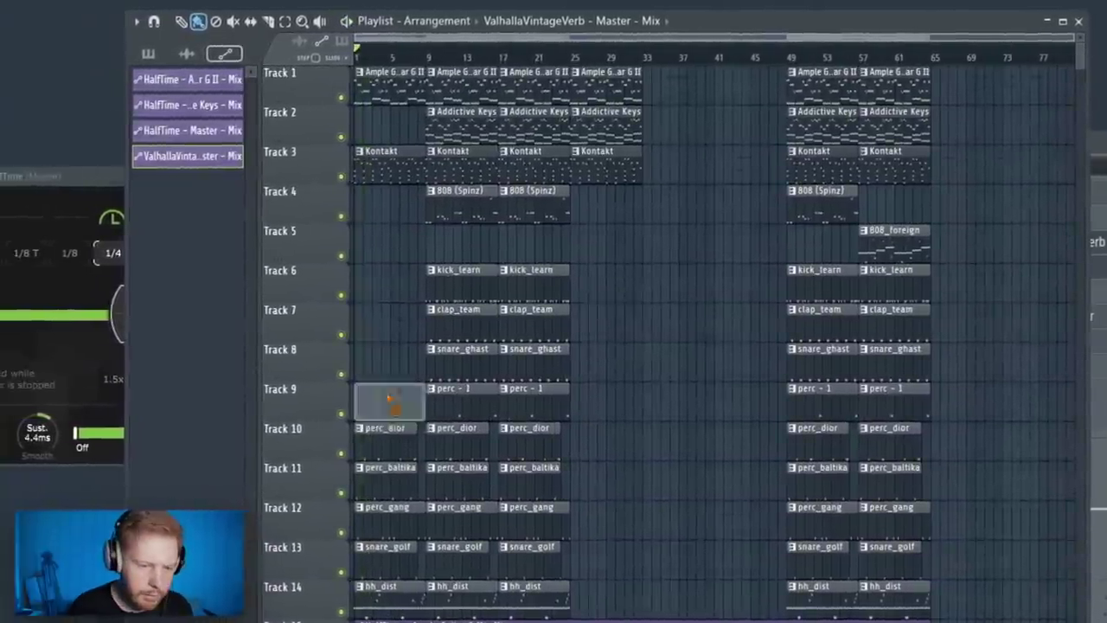
right_click(388, 428)
right_click(386, 467)
right_click(384, 506)
drag(480, 317, 343, 360)
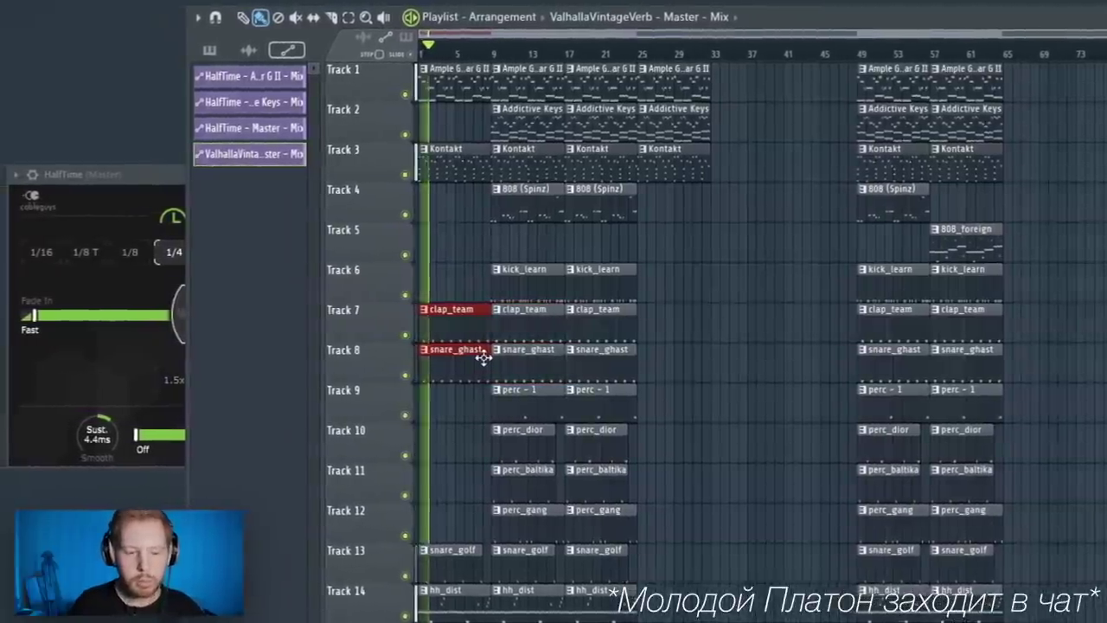
Cut a gap of about one bar into the drum clips on Tracks 6 to 14 just after the start of bar 17
click(756, 372)
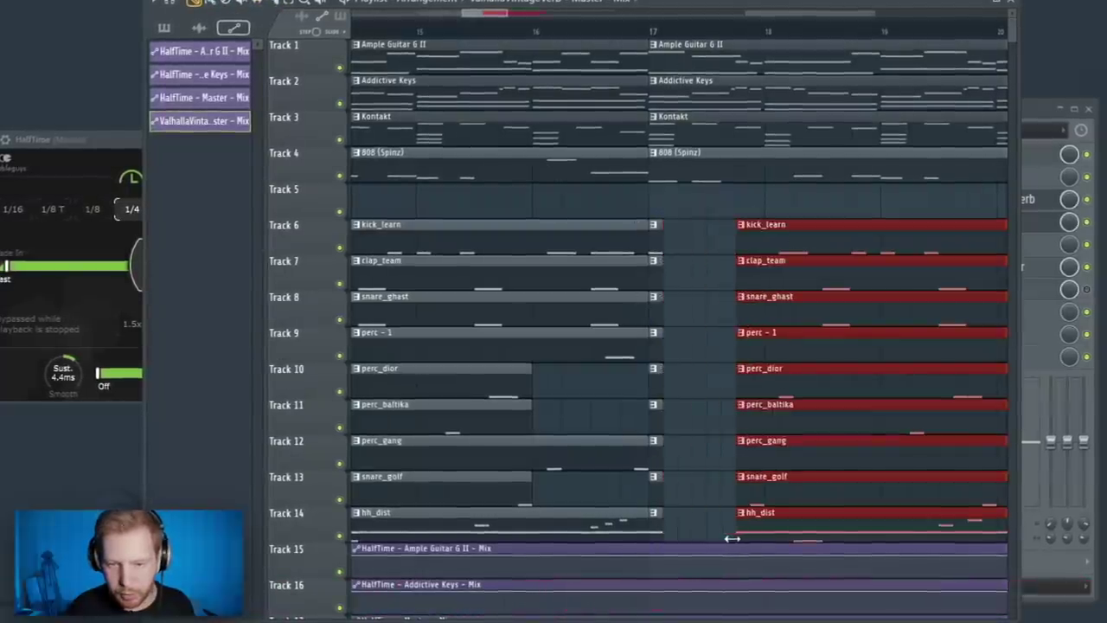
drag(732, 538, 784, 541)
click(740, 435)
ctrl+scroll(734, 239, down, 3)
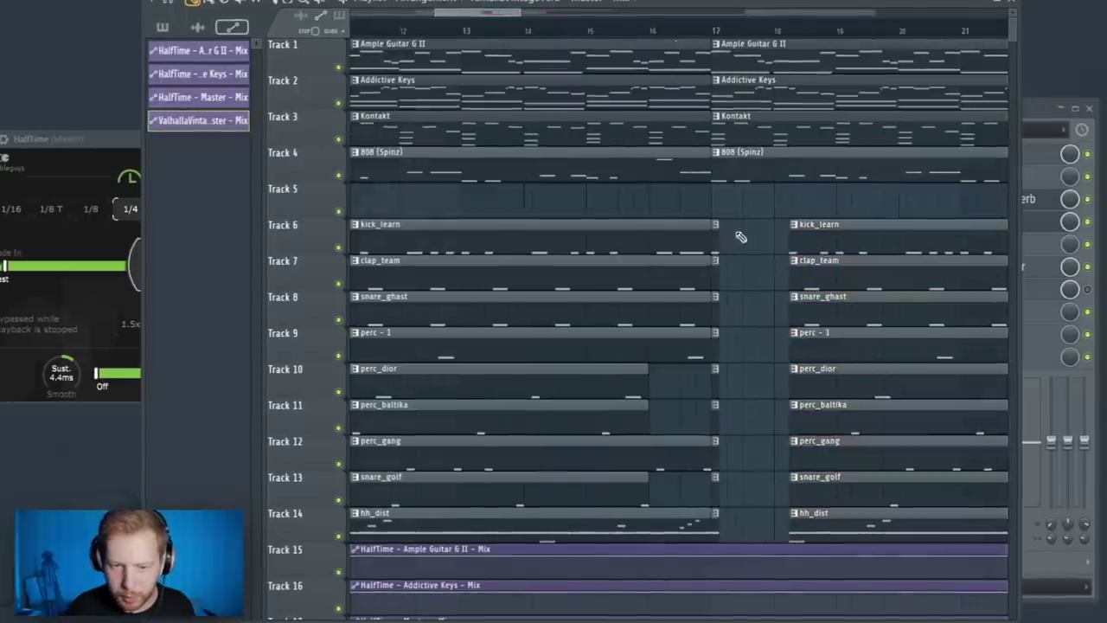
Fill the end of the drum gap around bar 18 with short kick_learn clips on Track 6 and hh_dist clips on Track 14
ctrl+scroll(779, 246, up, 4)
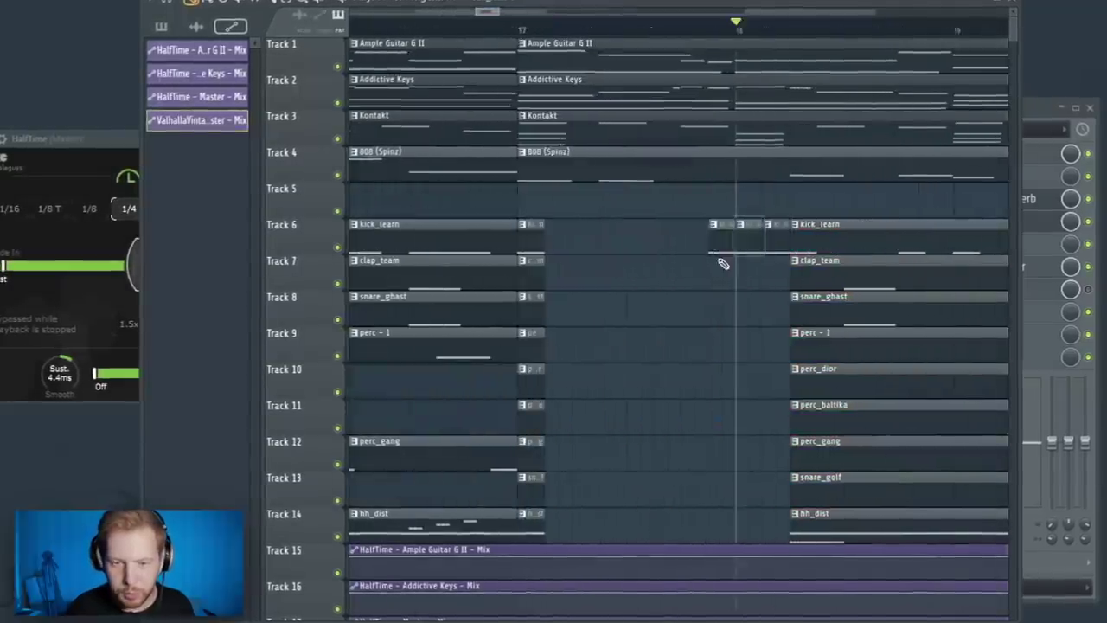
scroll(517, 383, down, 2)
ctrl+scroll(605, 439, down, 3)
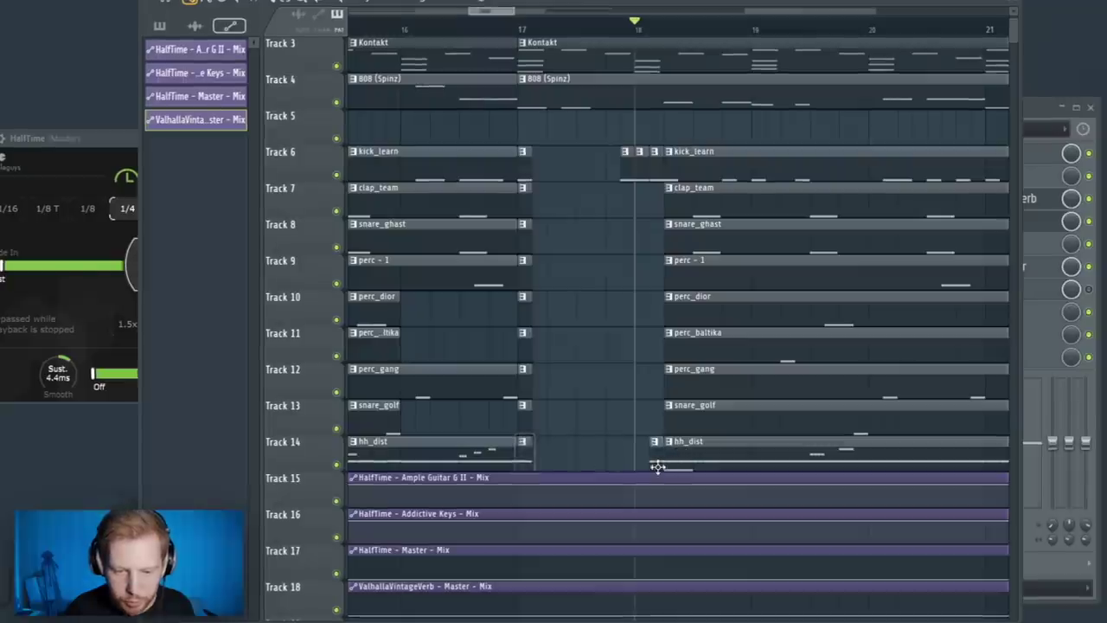
Add short clap_team and snare_ghast clips on Tracks 7 and 8 at bar 18 and between bars 19 and 20
ctrl+scroll(758, 221, down, 2)
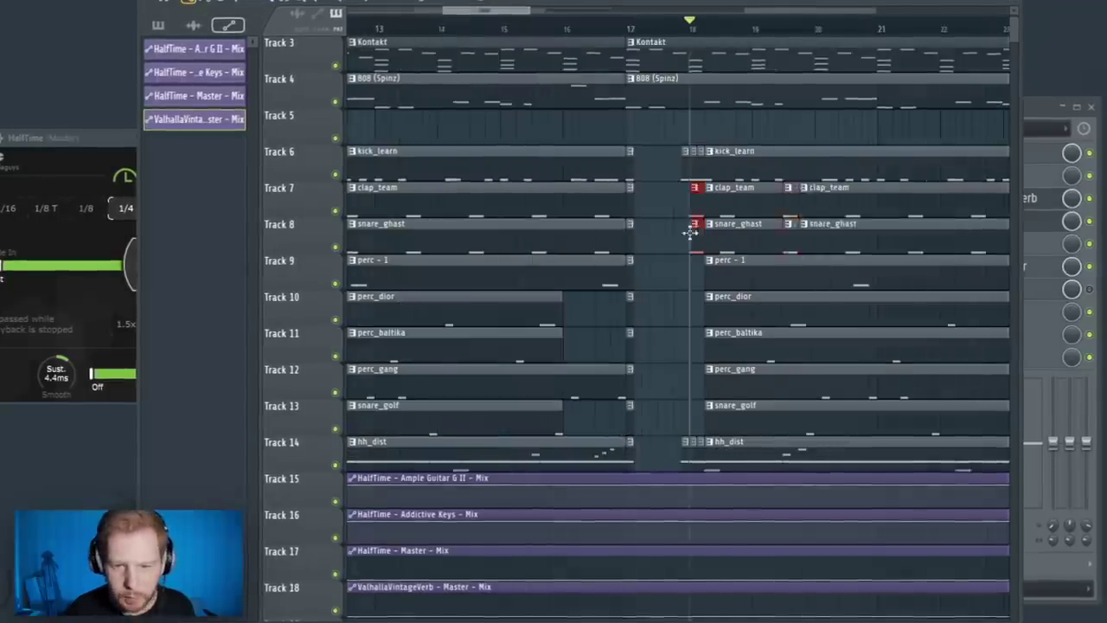
click(689, 232)
ctrl+scroll(597, 239, down, 3)
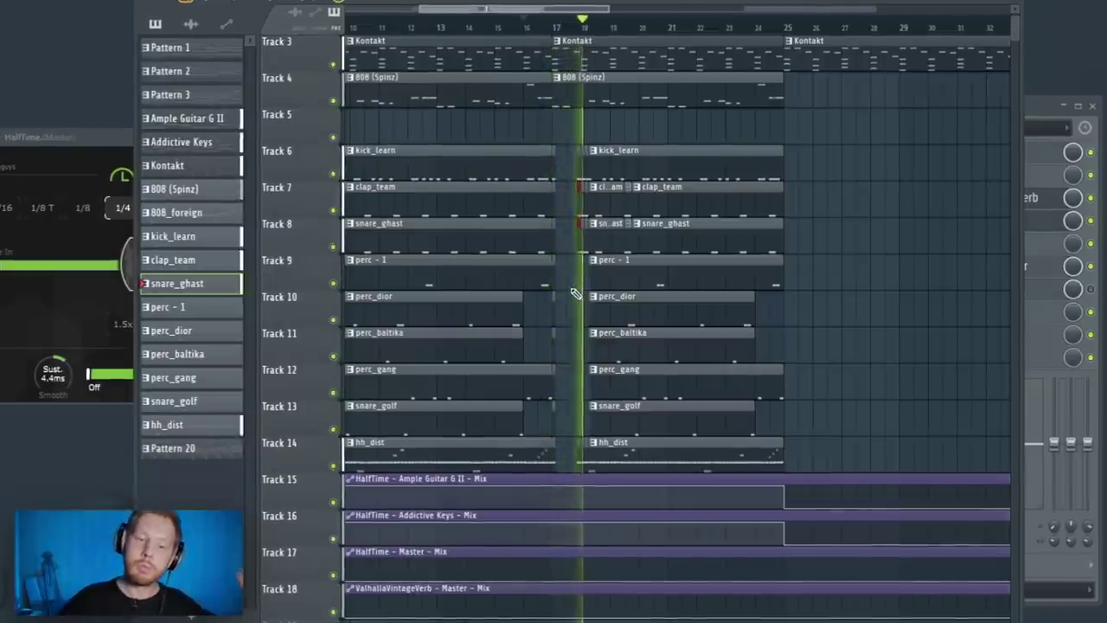
Trim the 808 (Spinz), kick_learn, clap_team, snare_ghast, perc_gang and hh_dist clips to stop at staggered points before bar 25
ctrl+scroll(828, 271, up, 2)
drag(776, 144, 781, 321)
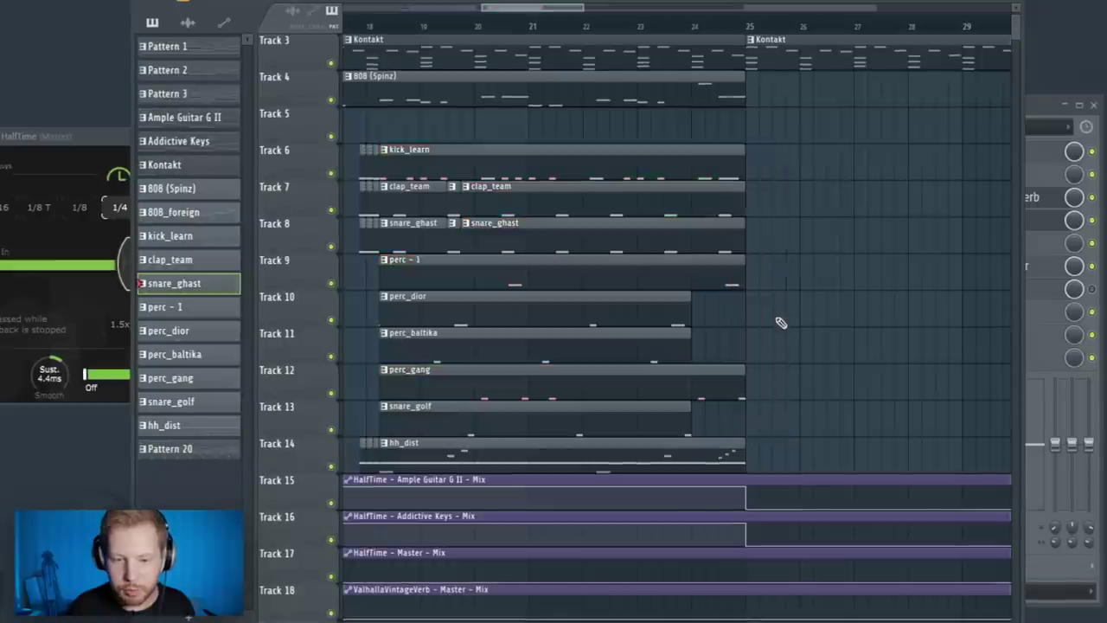
ctrl+scroll(766, 176, up, 2)
drag(761, 144, 651, 246)
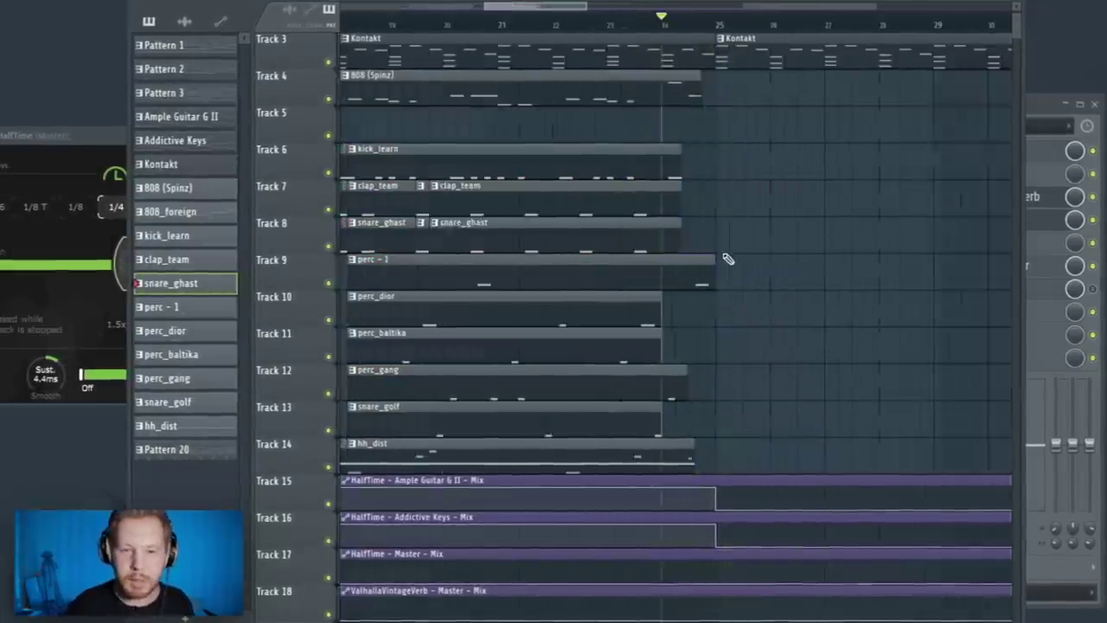
Copy the 808_foreign clip at bar 57 on Track 5 back into the section after bar 25
ctrl+scroll(749, 250, down, 6)
drag(872, 139, 610, 130)
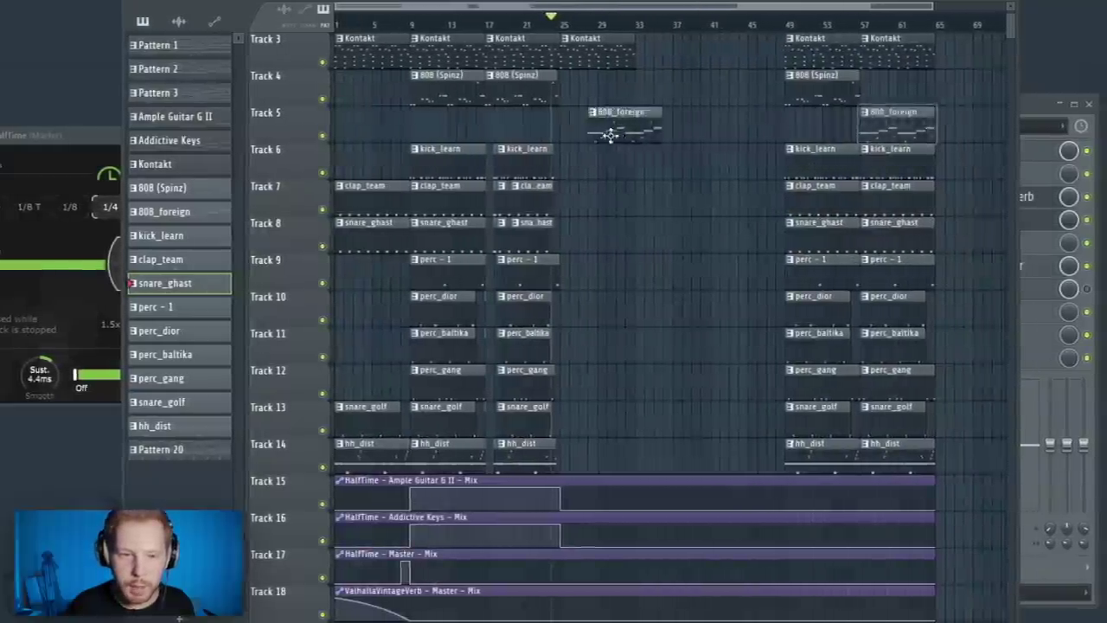
Open the 808 (Spinz) notes in the piano roll and extend every note to the start of the following one
double_click(586, 131)
ctrl+scroll(712, 251, down, 3)
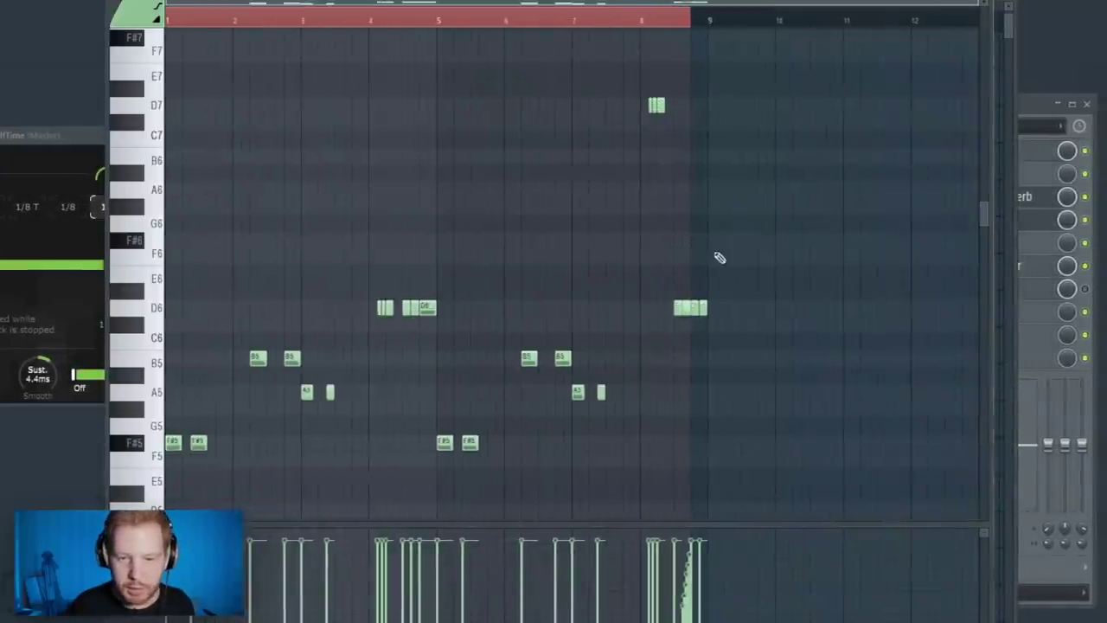
ctrl+scroll(718, 309, up, 4)
key(ctrl+l)
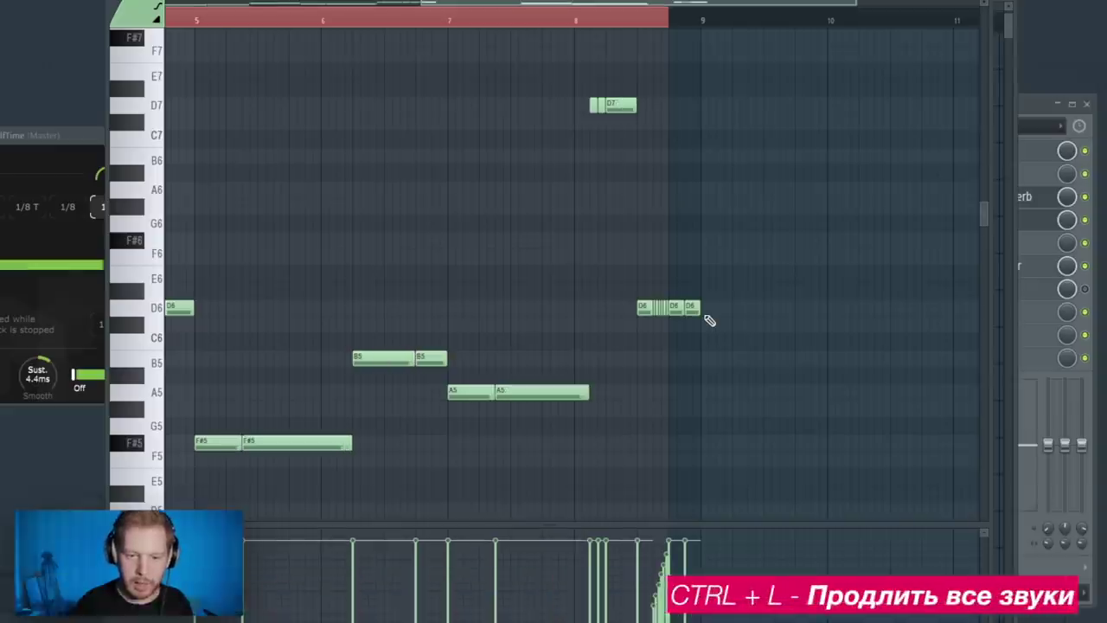
Check the Volume envelope in the 808 (Spinz) channel settings and close the window
key(F6)
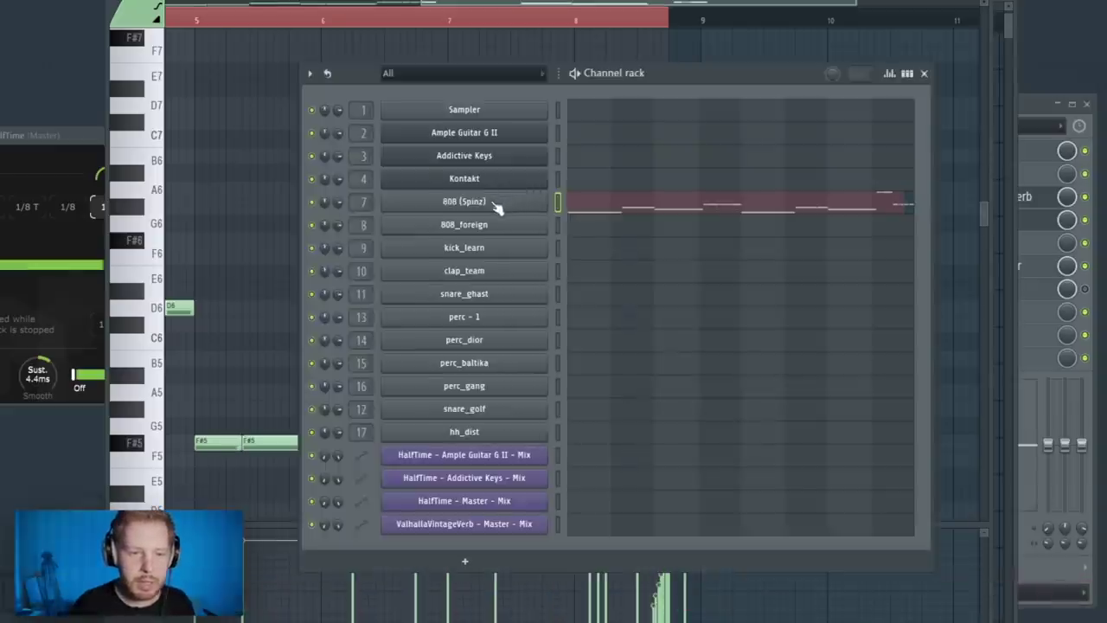
click(494, 210)
drag(145, 203, 502, 168)
click(421, 168)
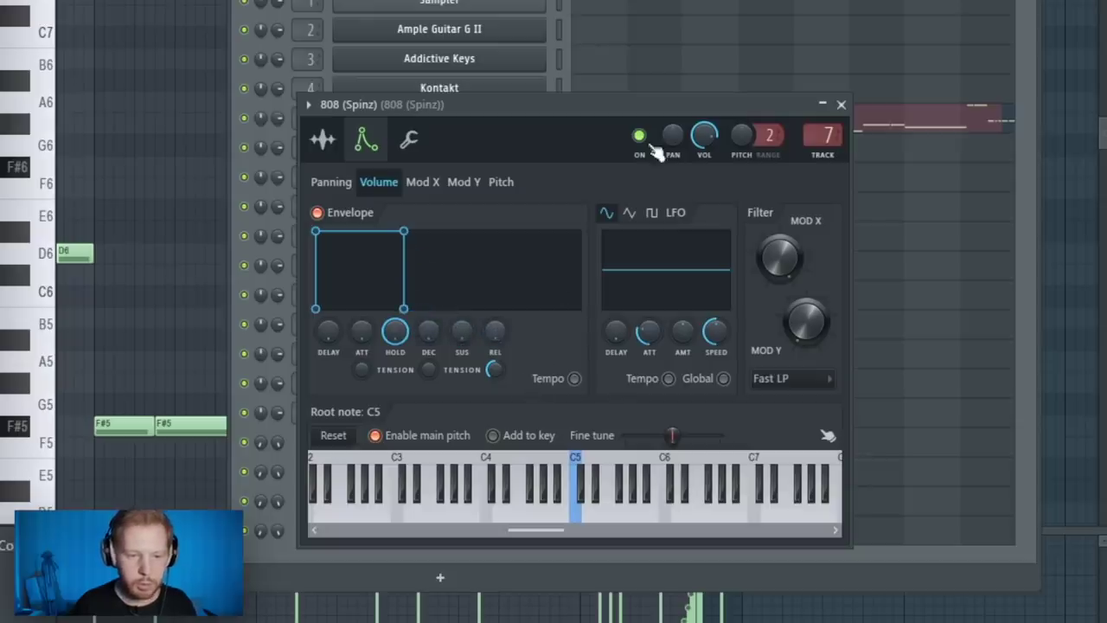
click(841, 105)
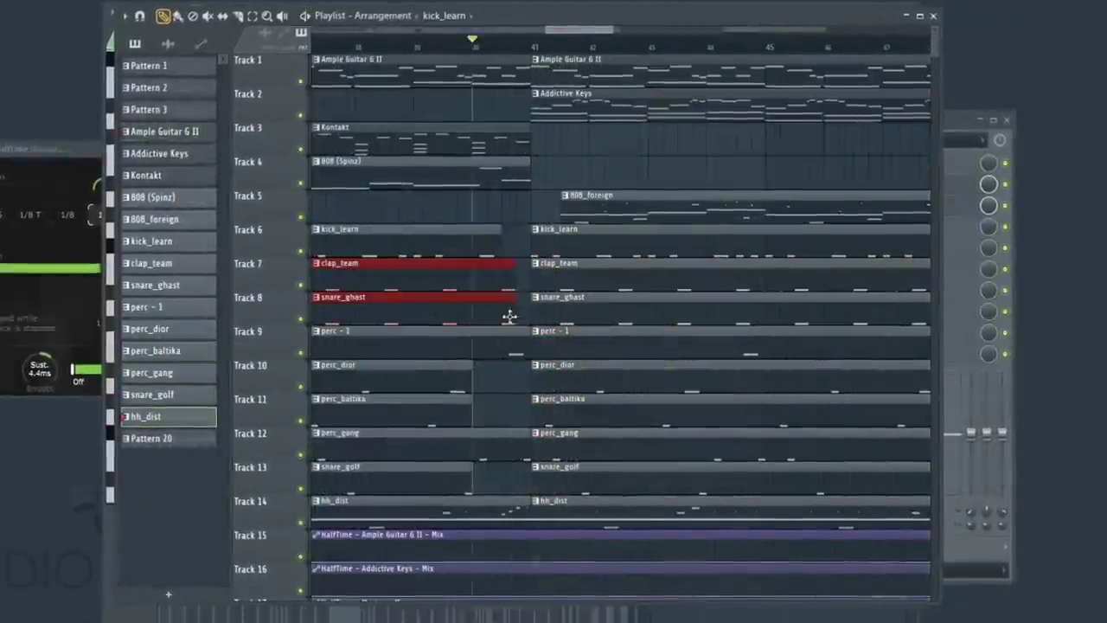
Complete bars 25 to 49 with melody, 808 and trimmed drum clips, and copy the clips of bars 9 to 25 to bar 49
scroll(568, 329, down, 3)
scroll(691, 303, down, 3)
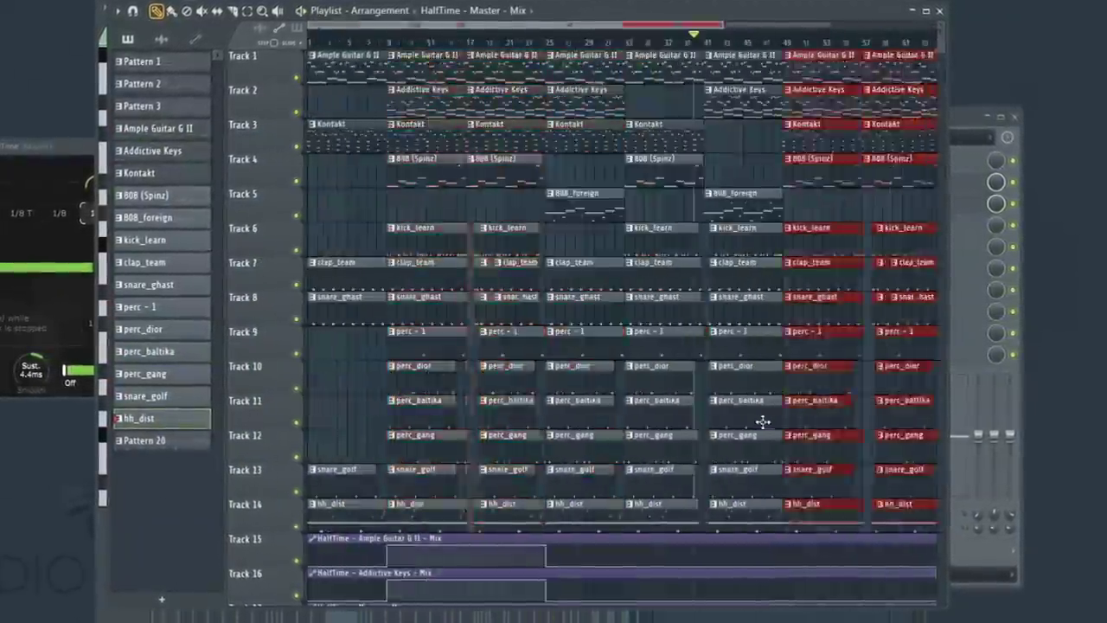
Repeat the HalfTime mix automation on Tracks 15 to 17 for the closing section that starts at bar 49
scroll(907, 432, down, 5)
scroll(786, 489, up, 3)
scroll(432, 153, up, 3)
scroll(501, 449, down, 4)
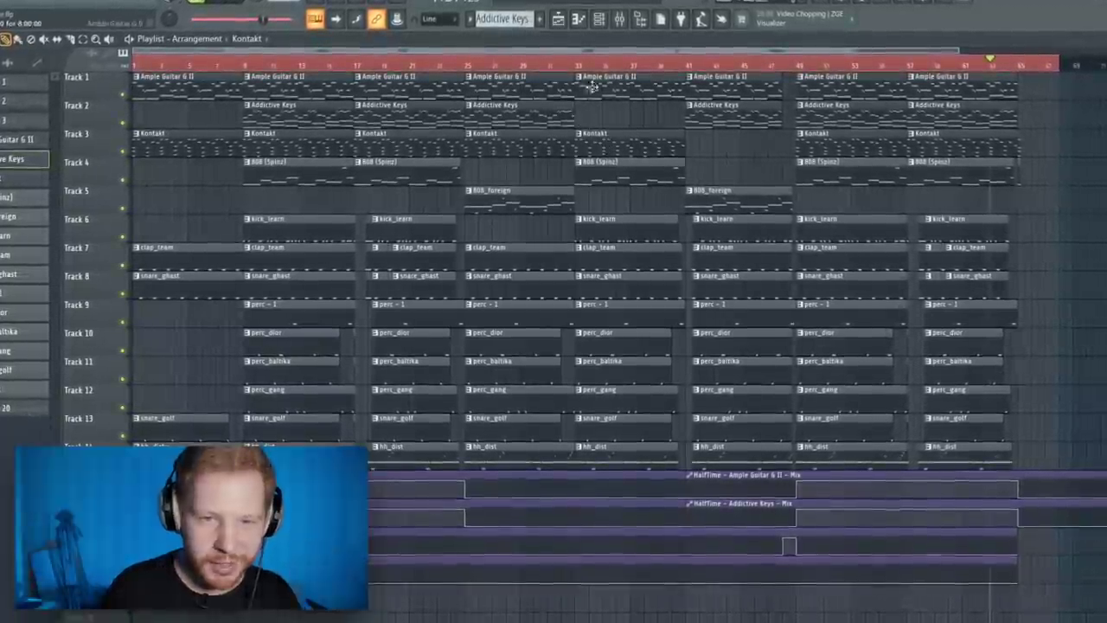
Open Ozone 8 on the Master mixer track and examine its Maximizer and Dynamic EQ settings
key(F9)
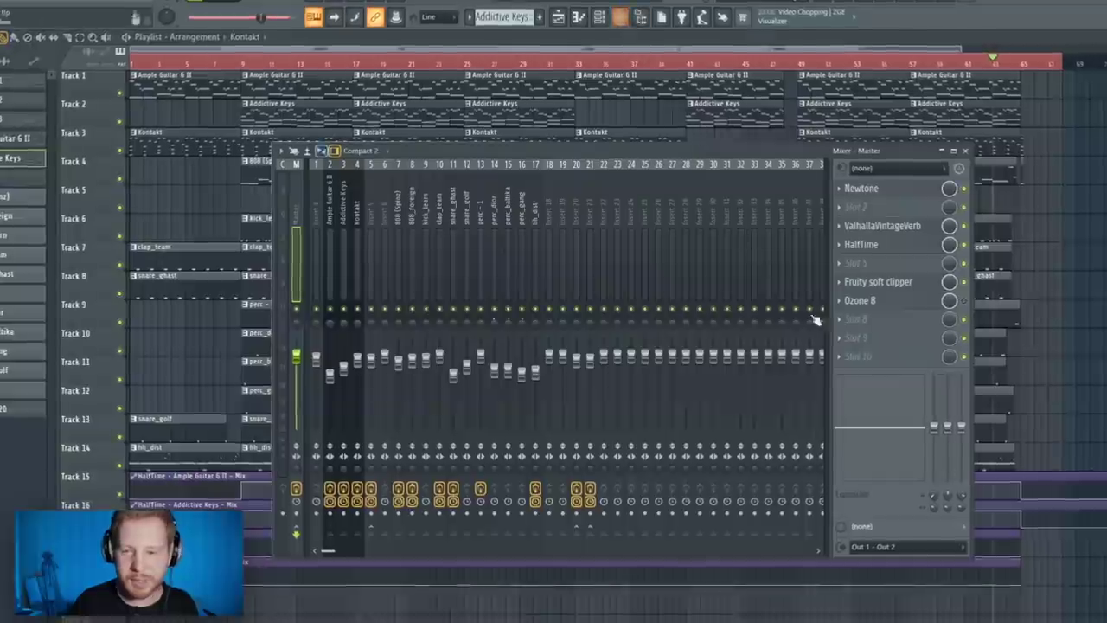
click(899, 301)
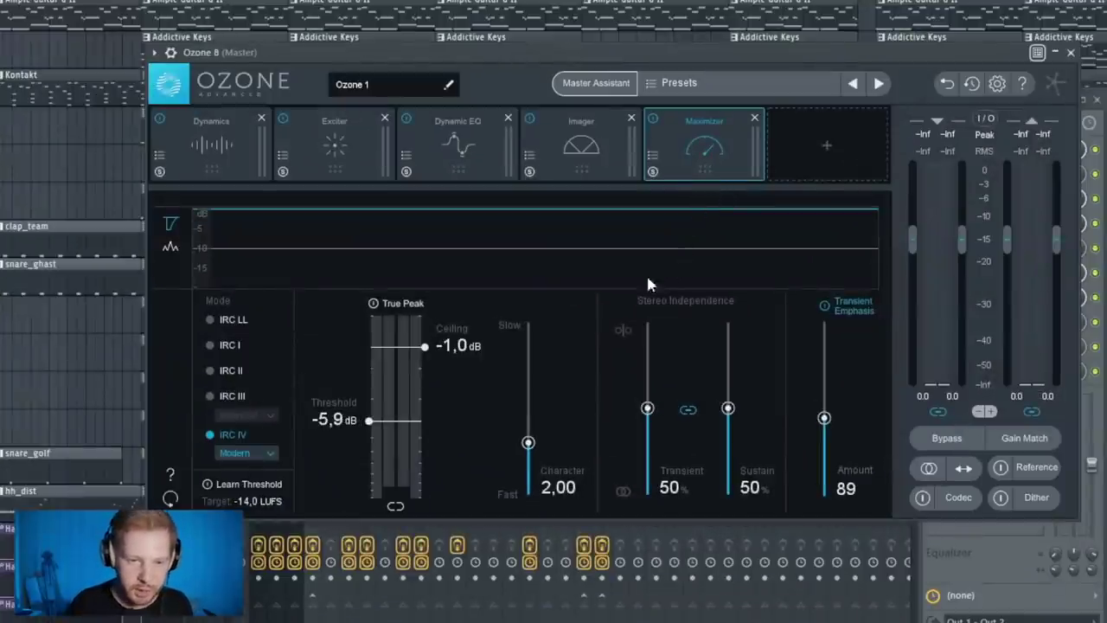
click(441, 156)
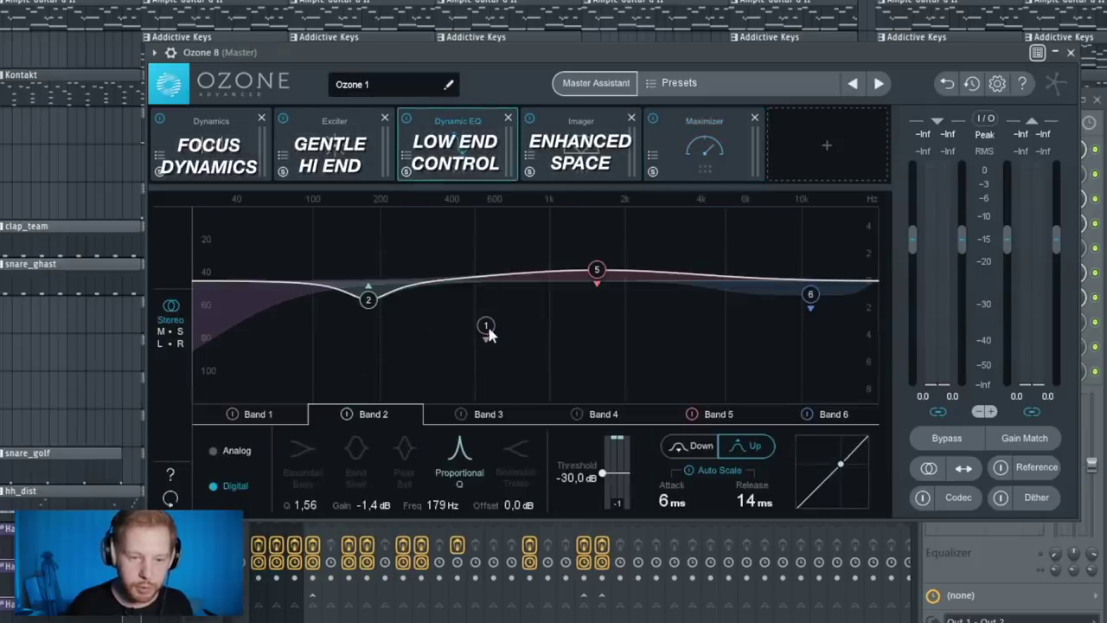